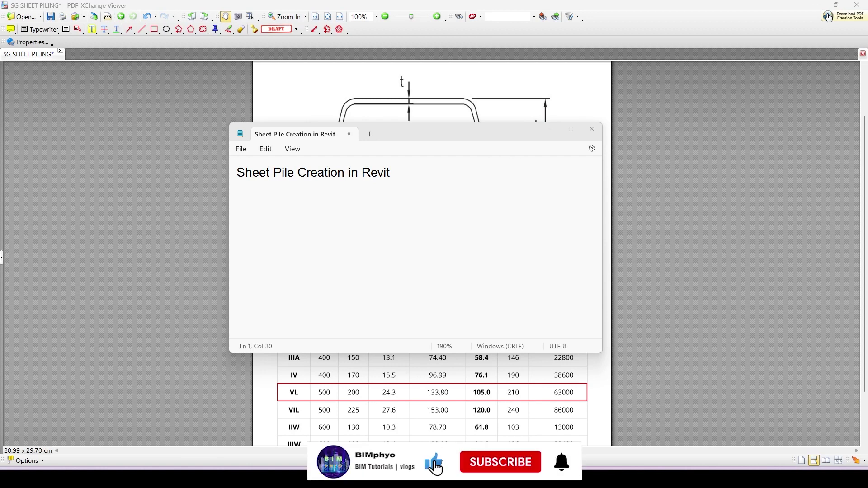
# Step: View the sheet piling PDF and check the width, height and thickness of section VL in the table
pyautogui.click(690, 269)
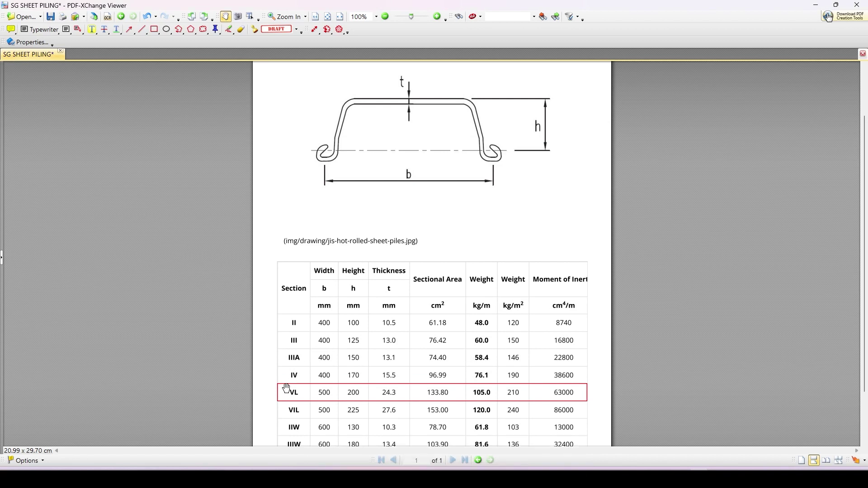
pyautogui.press('ctrl')
pyautogui.click(815, 9)
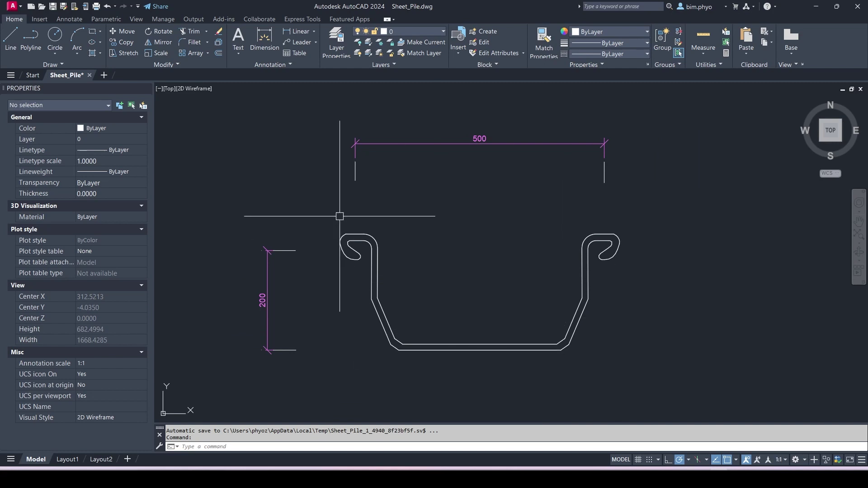
# Step: In AutoCAD's Sheet_Pile drawing, join all lines of the sheet pile profile into one polyline
pyautogui.click(313, 216)
pyautogui.click(709, 389)
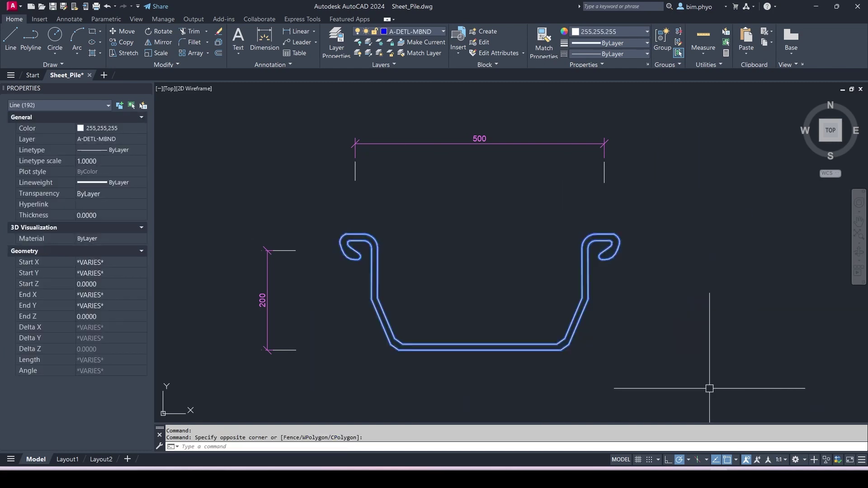
pyautogui.press('Return')
pyautogui.press('Escape')
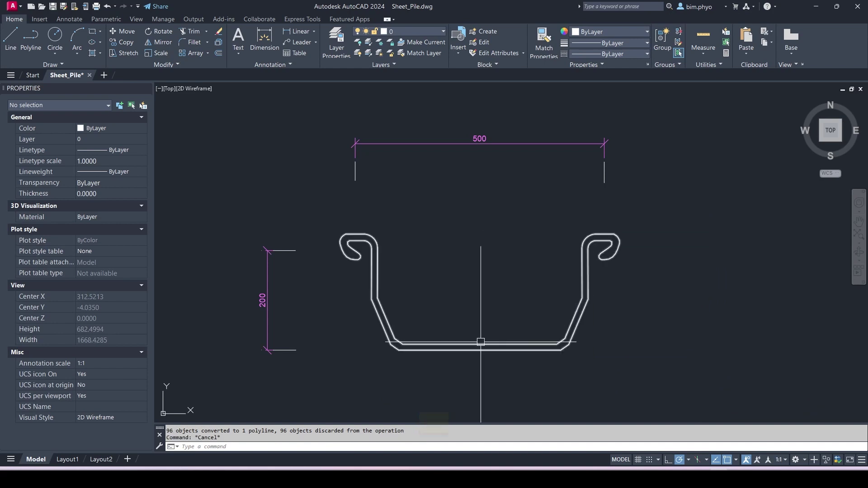
pyautogui.click(480, 345)
pyautogui.press('Escape')
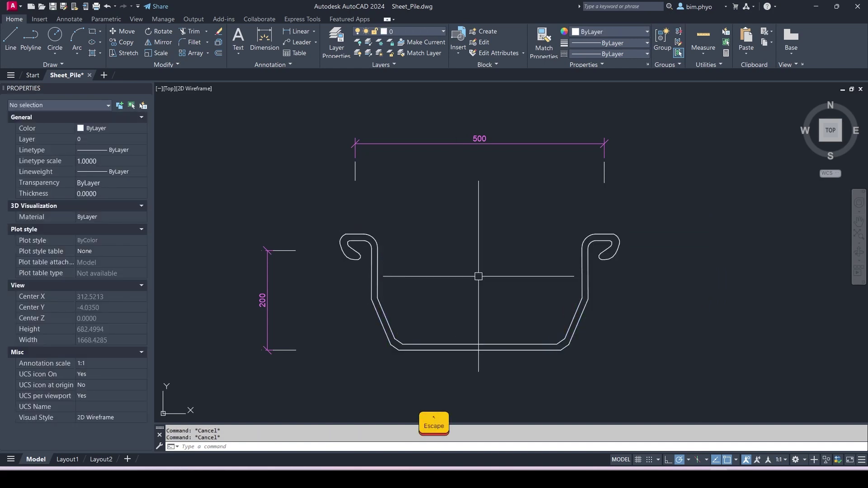
# Step: Switch to Revit and create a new family from the Metric Structural Foundation template
pyautogui.click(816, 6)
pyautogui.click(639, 205)
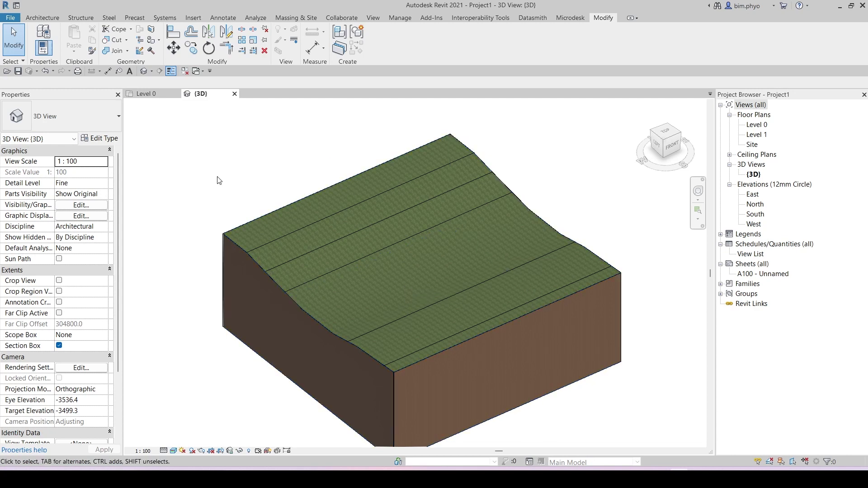
pyautogui.click(11, 18)
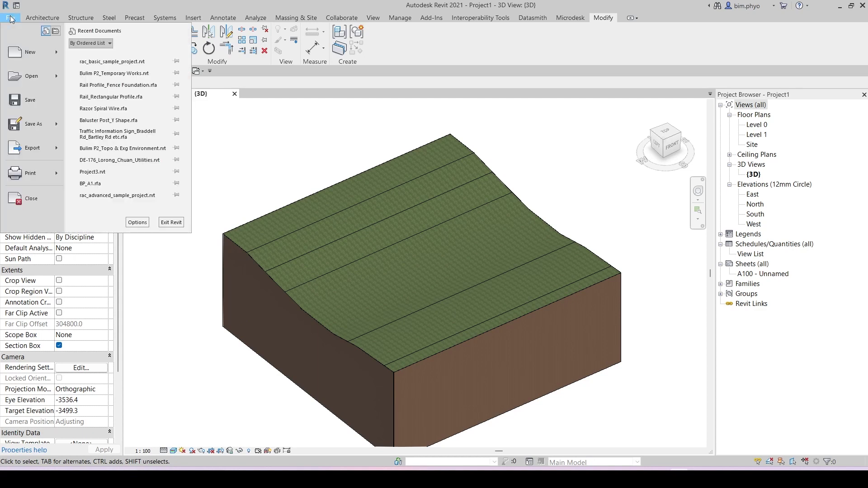
pyautogui.moveTo(58, 54)
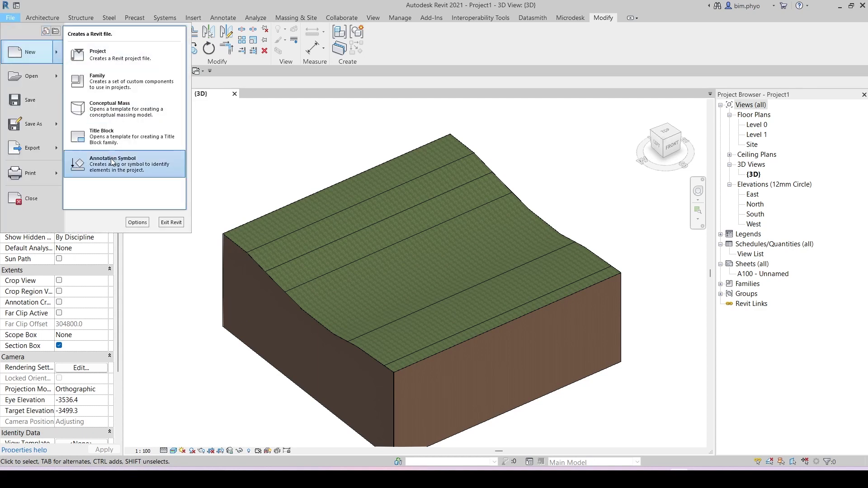
pyautogui.click(111, 87)
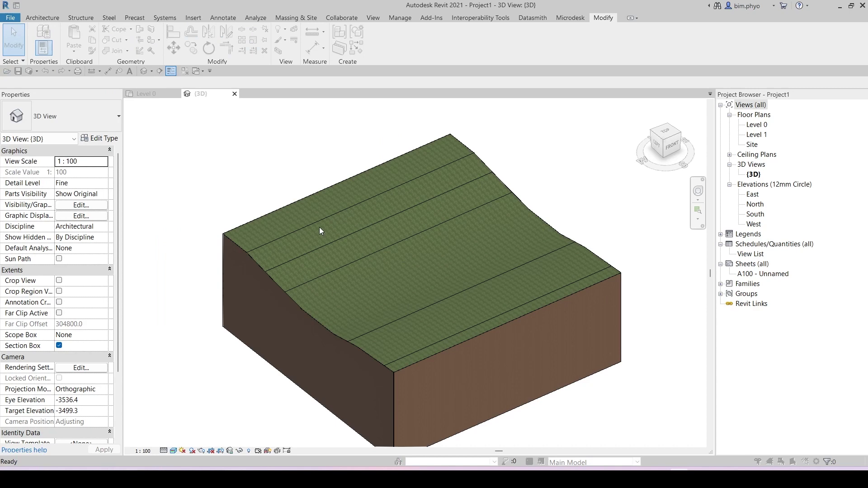
pyautogui.scroll(-12, 350, 266)
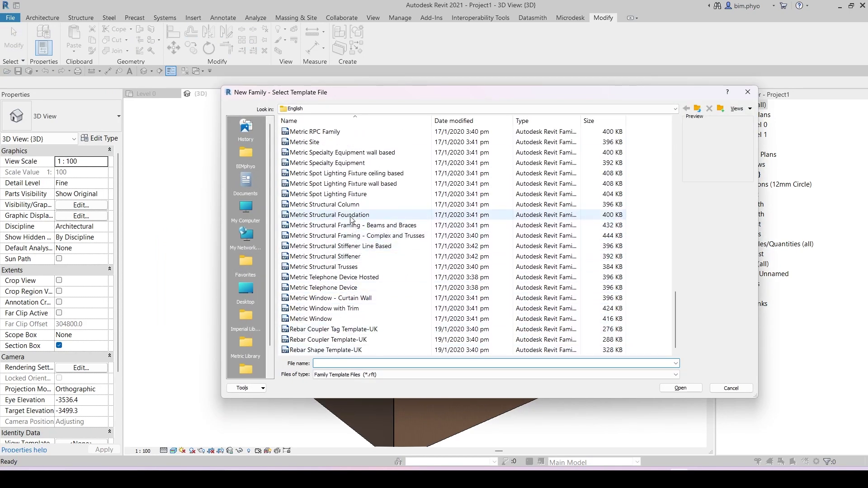
pyautogui.click(353, 215)
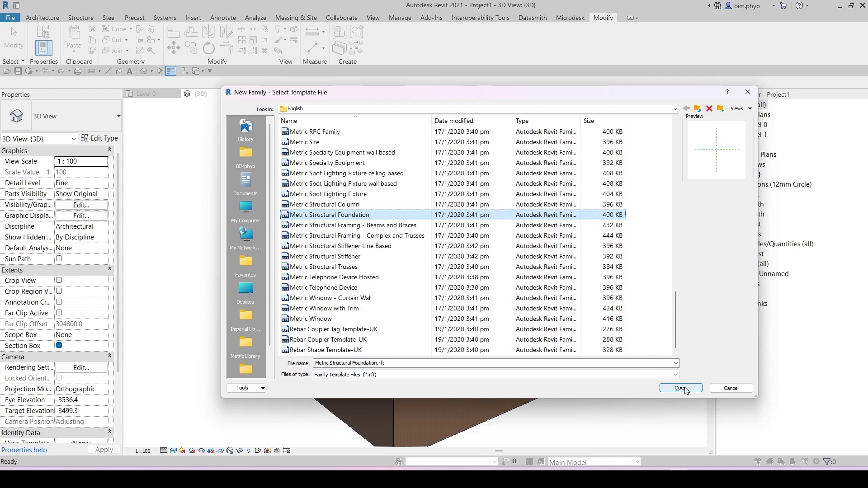
pyautogui.click(680, 388)
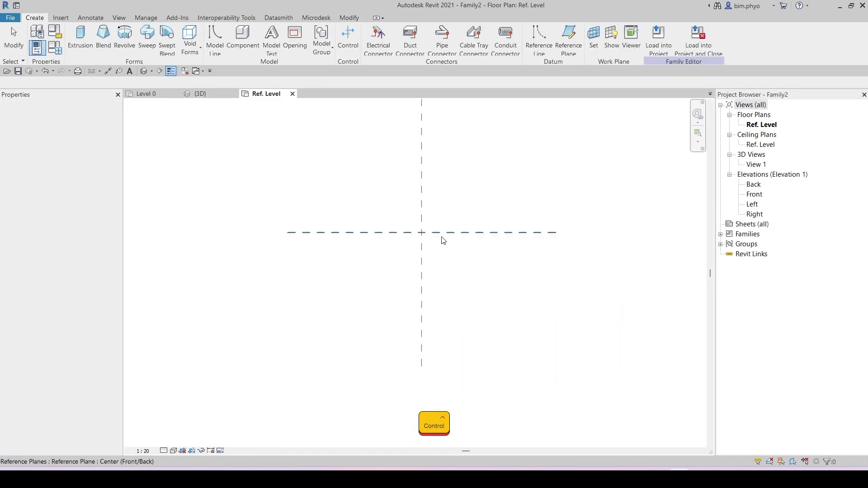
# Step: Draw a vertical reference plane offset 500 to the right of the vertical centre plane
pyautogui.scroll(2, 425, 267)
pyautogui.press('r')
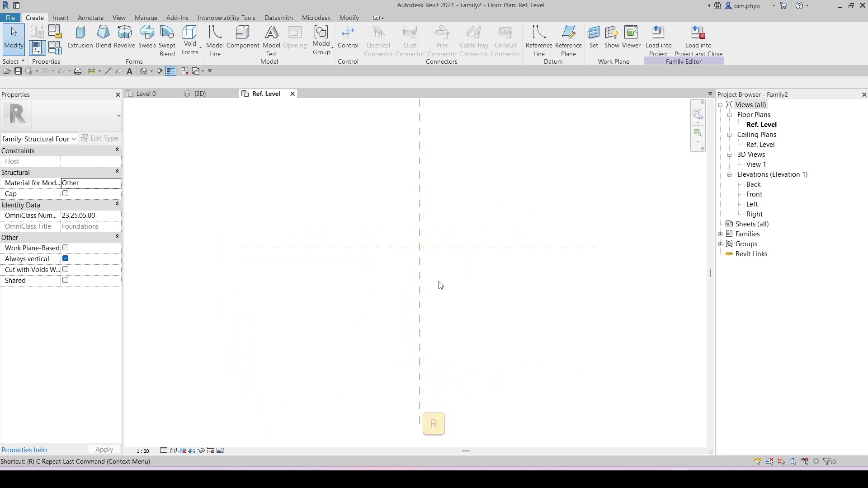
pyautogui.press('p')
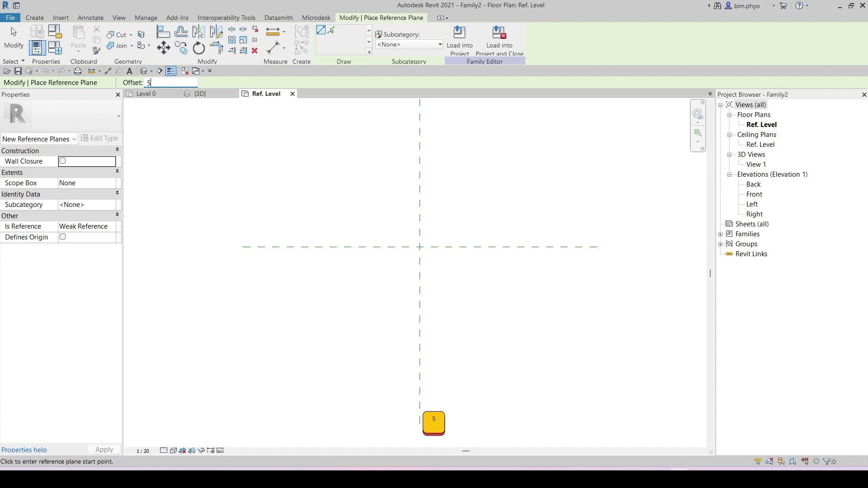
pyautogui.click(420, 188)
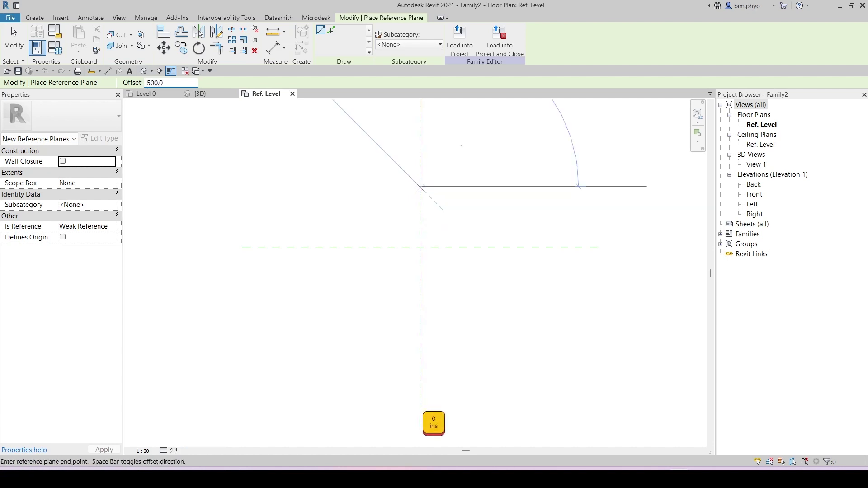
pyautogui.click(420, 309)
pyautogui.press('Escape')
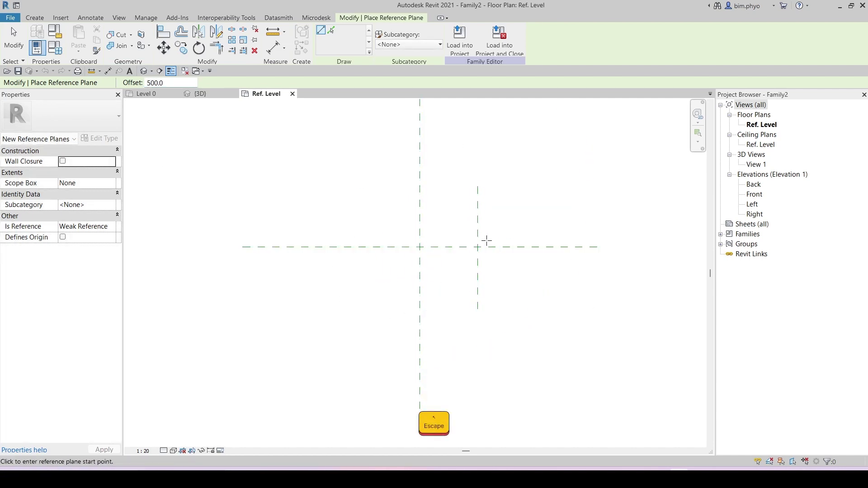
# Step: Draw a horizontal reference plane offset 200 below the Center (Front/Back) plane
pyautogui.click(374, 247)
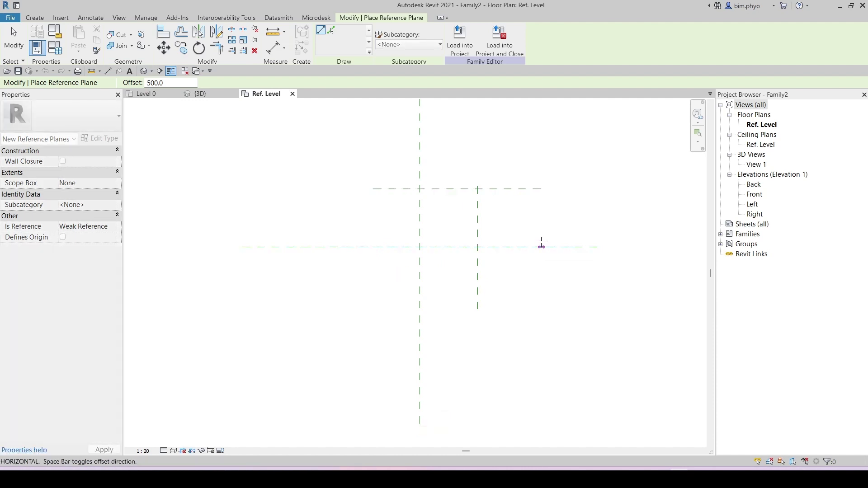
pyautogui.press('Escape')
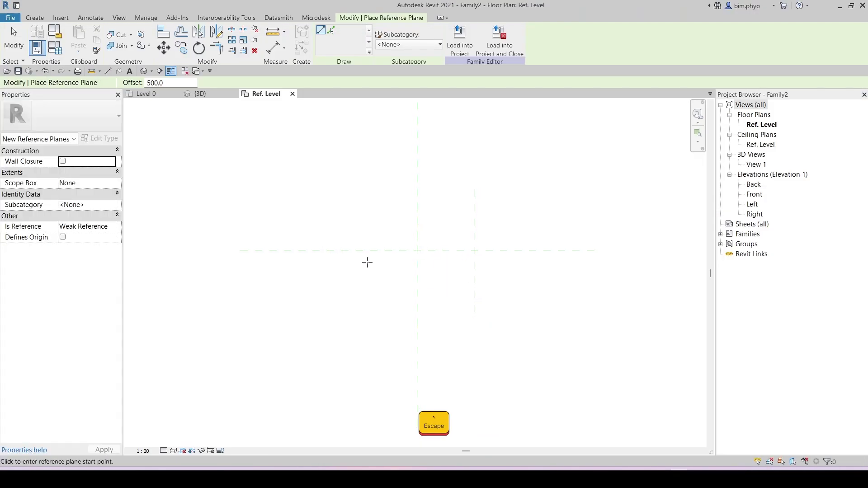
pyautogui.click(146, 83)
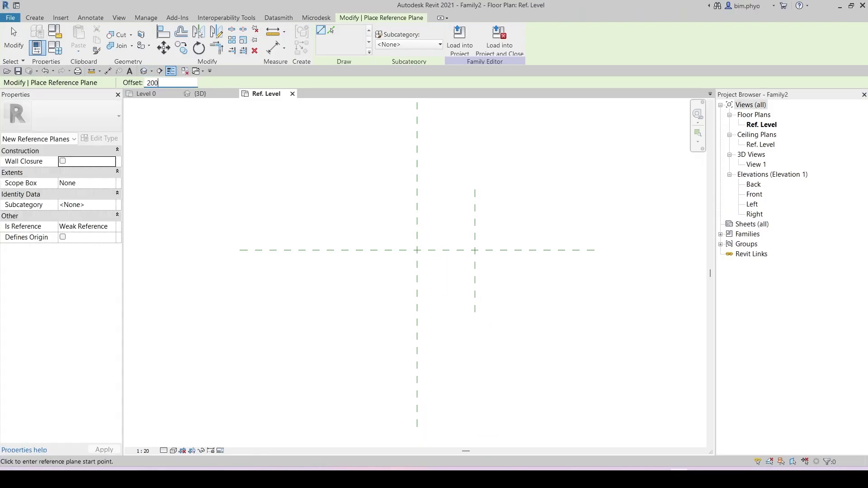
pyautogui.click(377, 250)
pyautogui.click(509, 250)
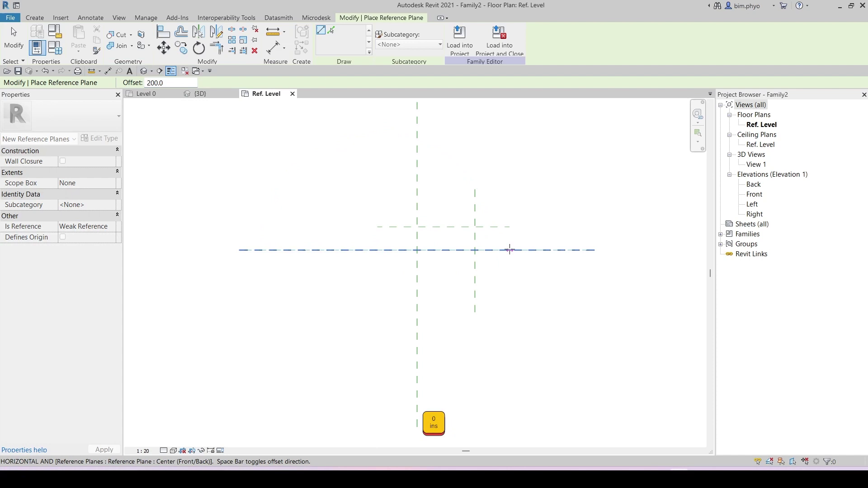
pyautogui.press('Escape')
pyautogui.press('Escape')
# Step: Add an aligned dimension between the two vertical reference planes, placed above the horizontal centre plane
pyautogui.scroll(2, 444, 289)
pyautogui.press('d')
pyautogui.press('i')
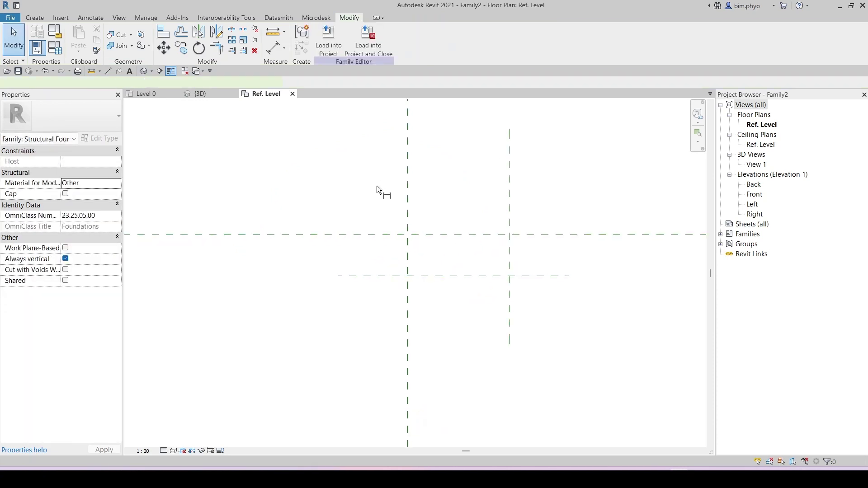
pyautogui.click(404, 199)
pyautogui.click(511, 205)
pyautogui.moveTo(575, 169); pyautogui.dragTo(576, 199, button='middle')
pyautogui.click(545, 179)
# Step: Add an aligned dimension between the two horizontal reference planes, placed left of the vertical centre plane
pyautogui.click(374, 265)
pyautogui.click(379, 306)
pyautogui.click(279, 285)
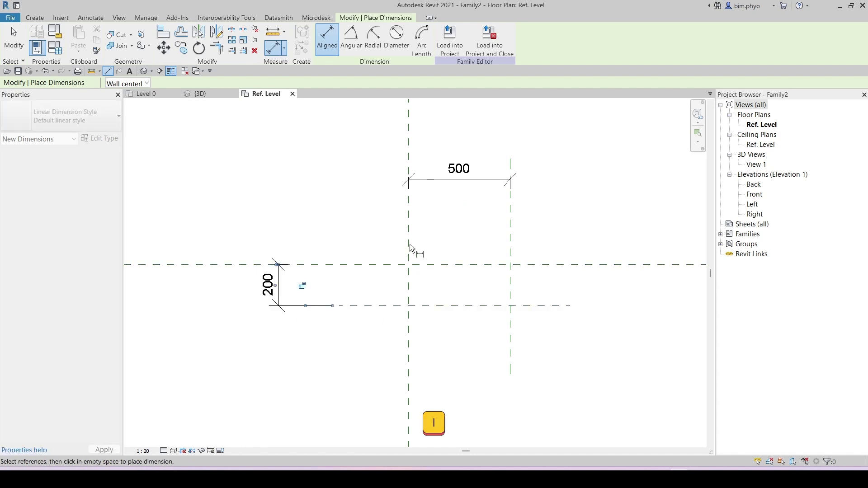
pyautogui.press('Escape')
pyautogui.press('Escape')
# Step: Try to label the dimension between the vertical planes with a new family parameter named Length
pyautogui.click(460, 175)
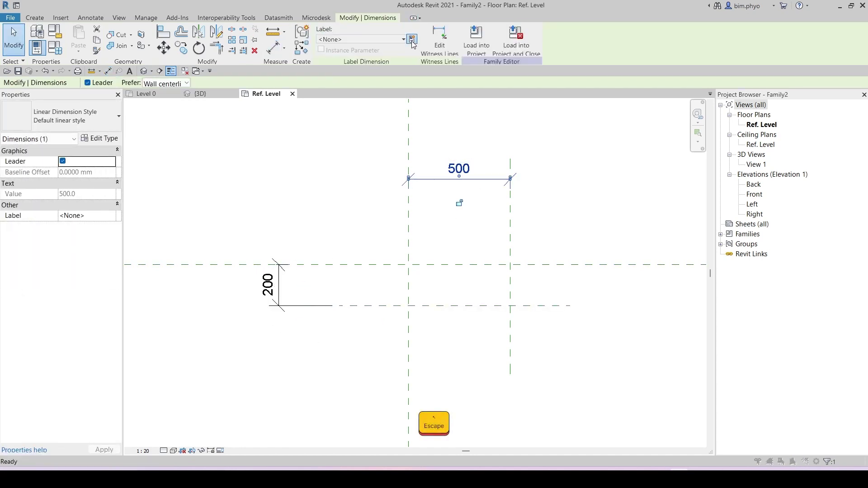
pyautogui.click(412, 40)
pyautogui.write('Length')
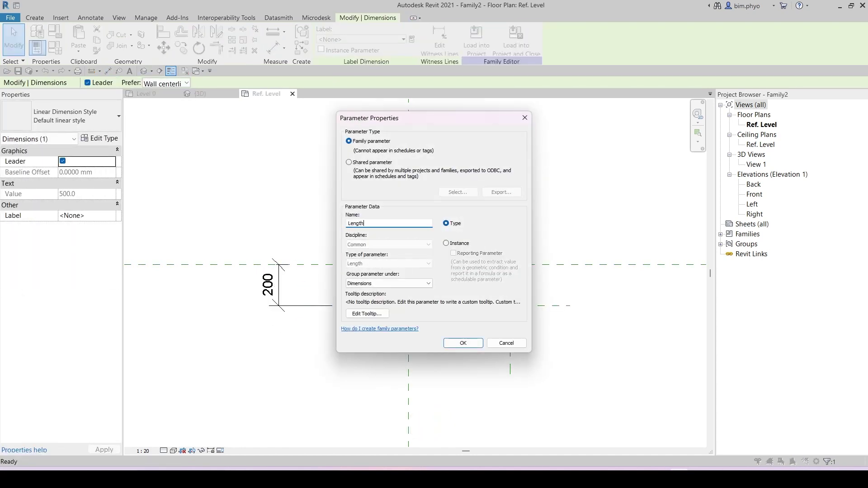
pyautogui.press('Return')
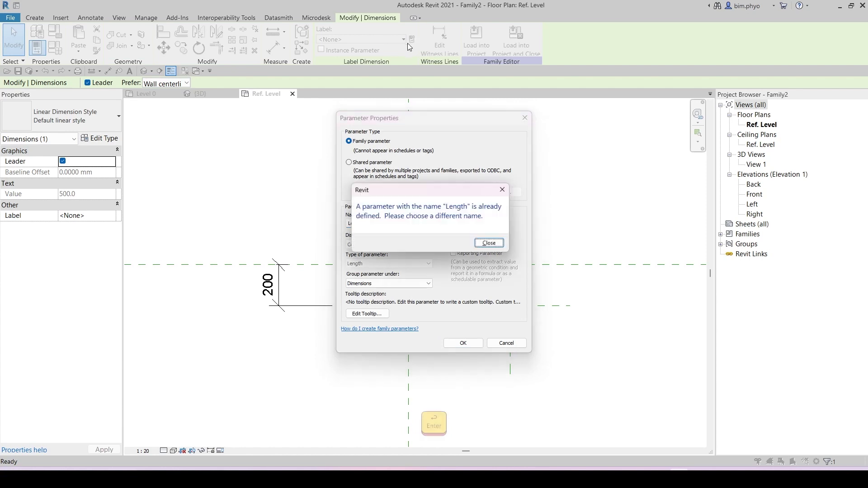
pyautogui.click(503, 191)
pyautogui.press('Escape')
pyautogui.press('Escape')
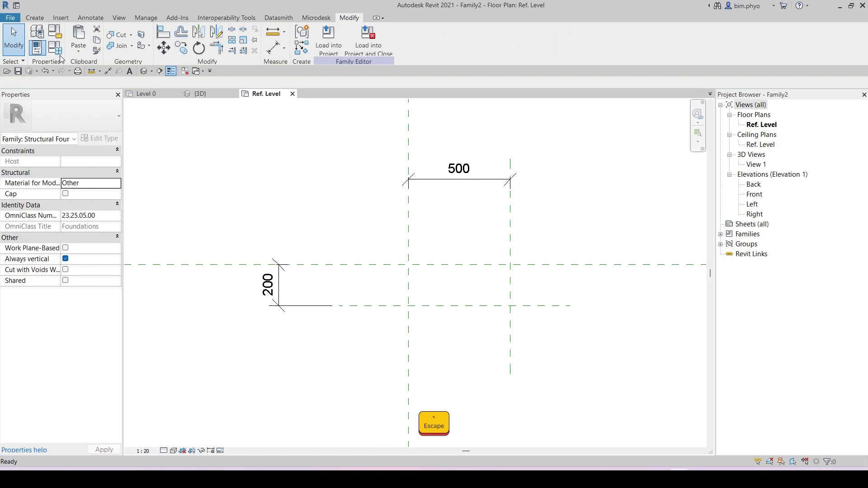
# Step: Set the family's existing Length parameter to 500 and its Width parameter to 200
pyautogui.click(55, 47)
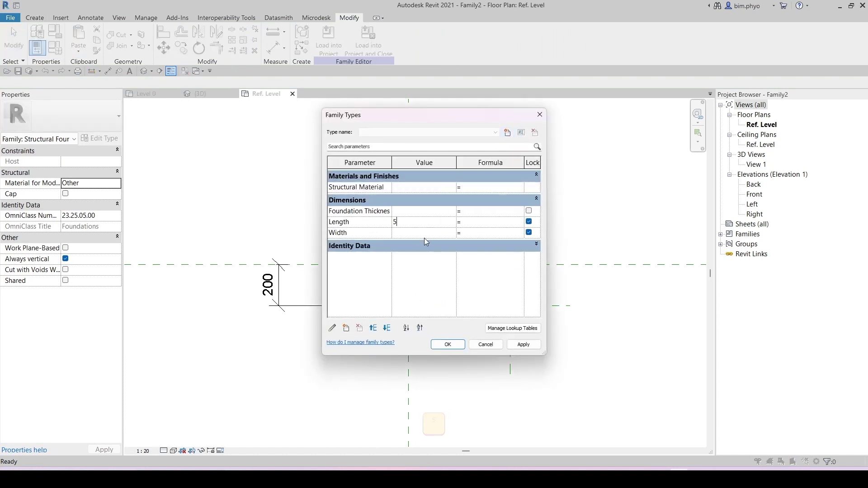
pyautogui.write('500')
pyautogui.press('Return')
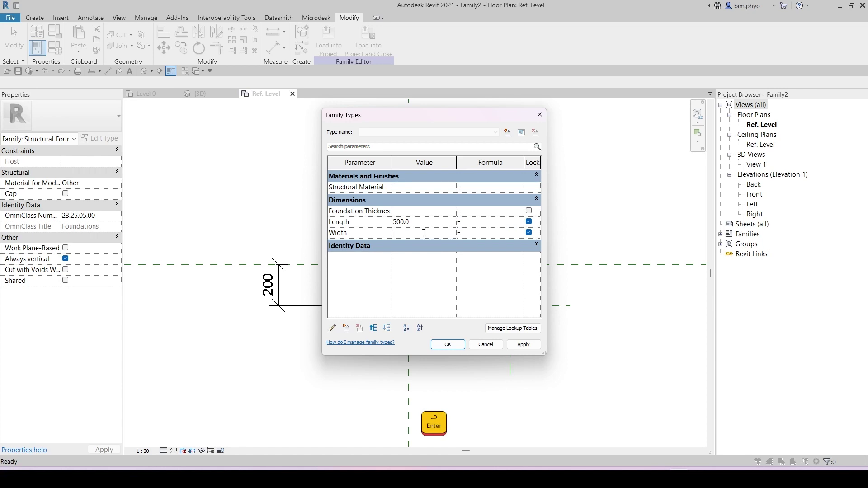
pyautogui.press('Return')
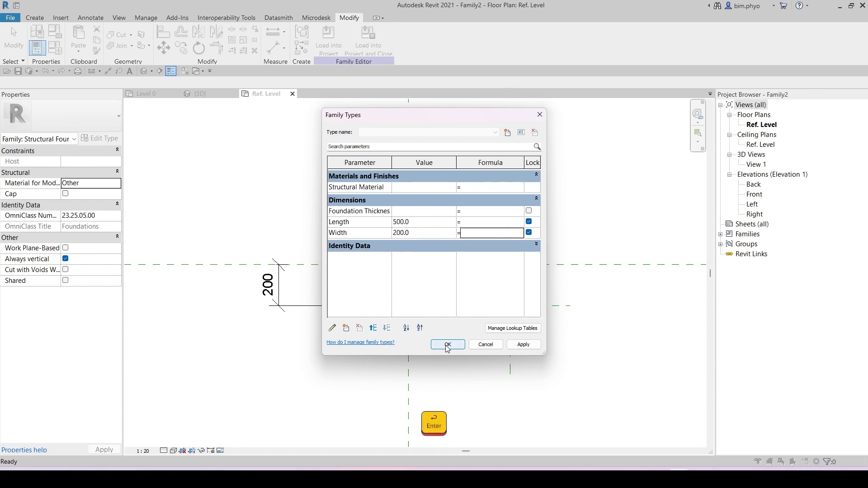
pyautogui.click(447, 345)
# Step: Label the dimension between the vertical planes with Length and the one between the horizontal planes with Width
pyautogui.click(457, 179)
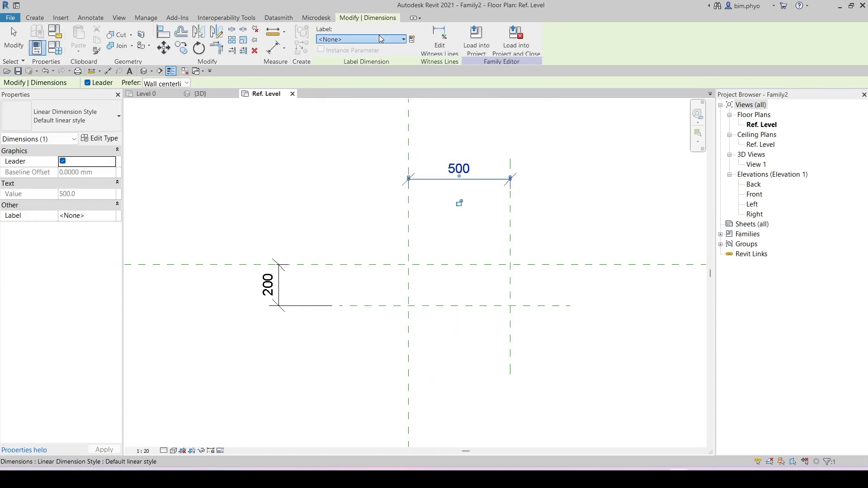
pyautogui.click(360, 39)
pyautogui.click(335, 82)
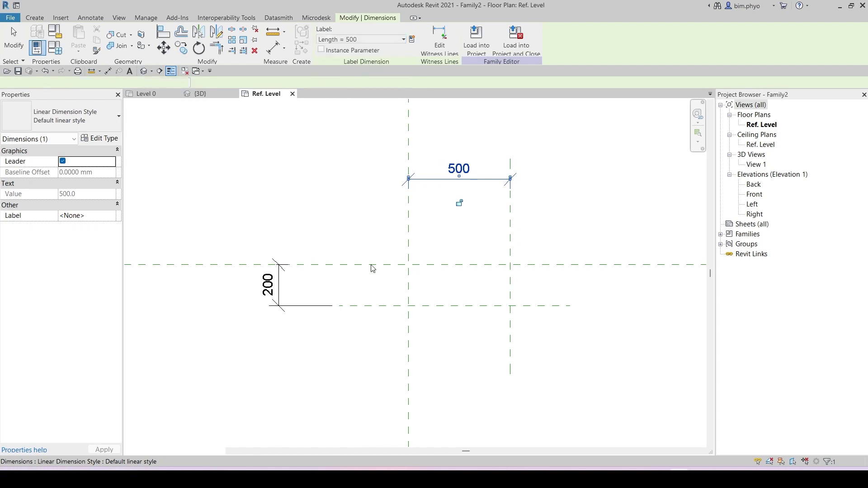
pyautogui.click(271, 285)
pyautogui.click(360, 39)
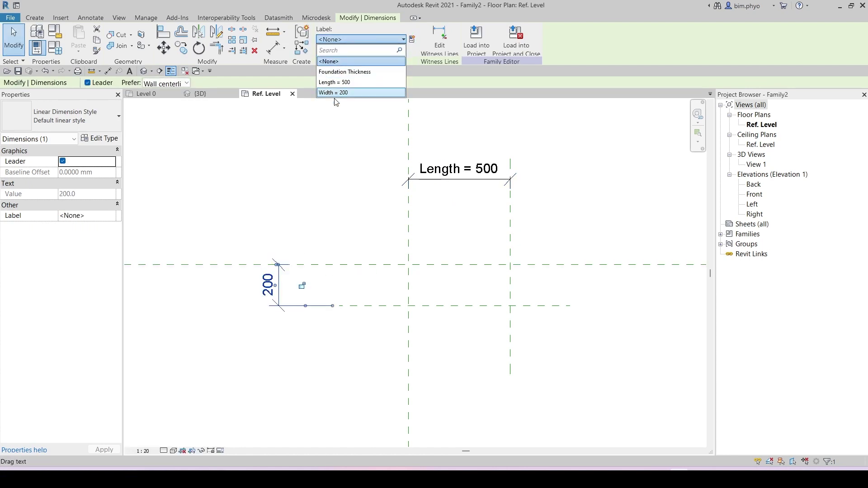
pyautogui.click(336, 93)
pyautogui.press('Escape')
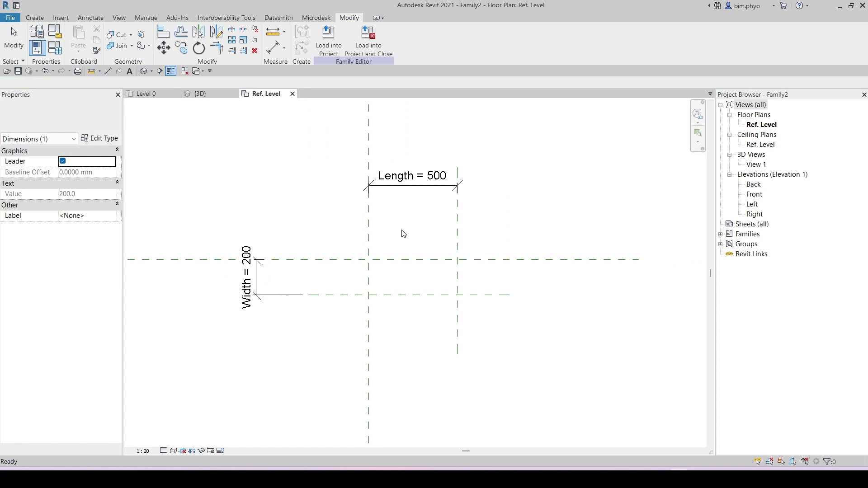
# Step: Import the Sheet_Pile DWG into the Ref. Level plan, positioned Auto - Origin to Internal Origin
pyautogui.scroll(-1, 432, 293)
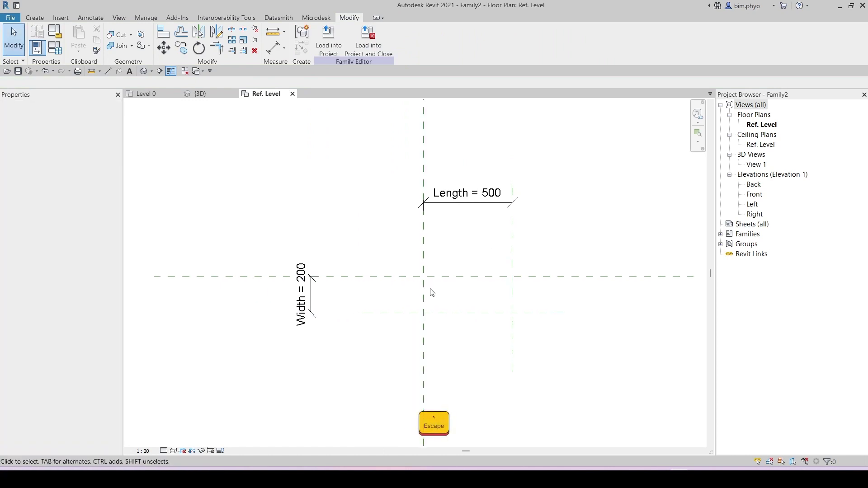
pyautogui.click(60, 17)
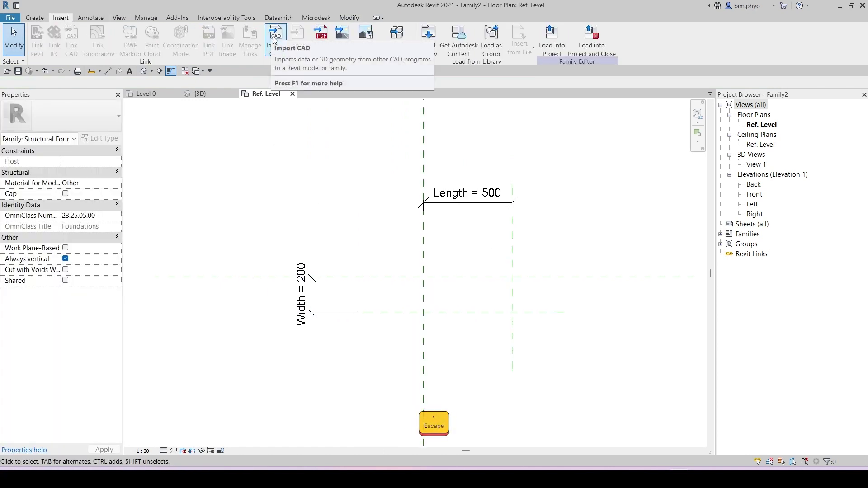
pyautogui.click(274, 36)
pyautogui.click(354, 155)
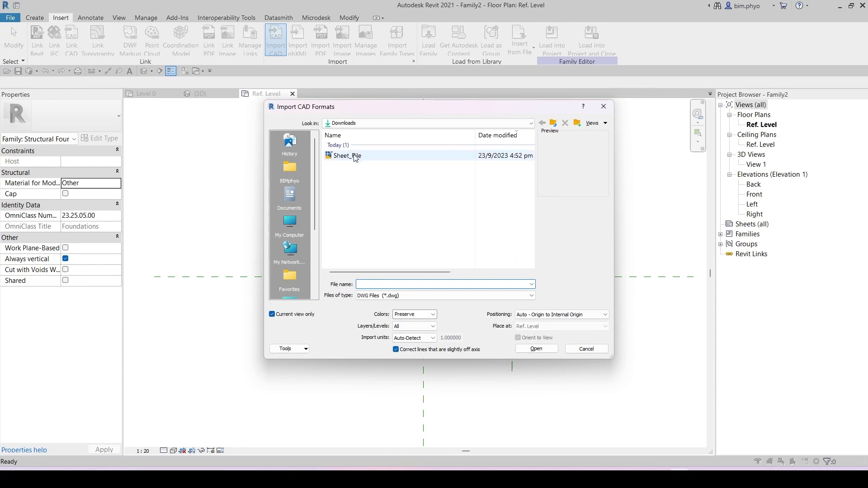
pyautogui.click(535, 349)
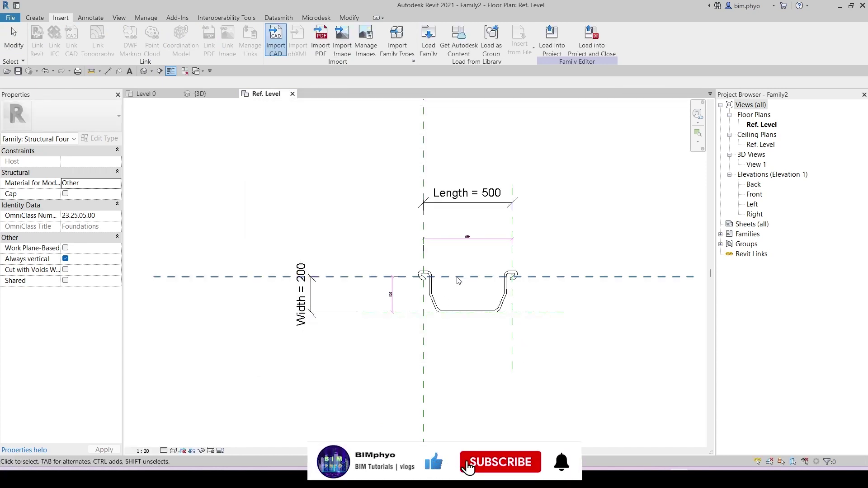
pyautogui.scroll(5, 480, 314)
pyautogui.press('Escape')
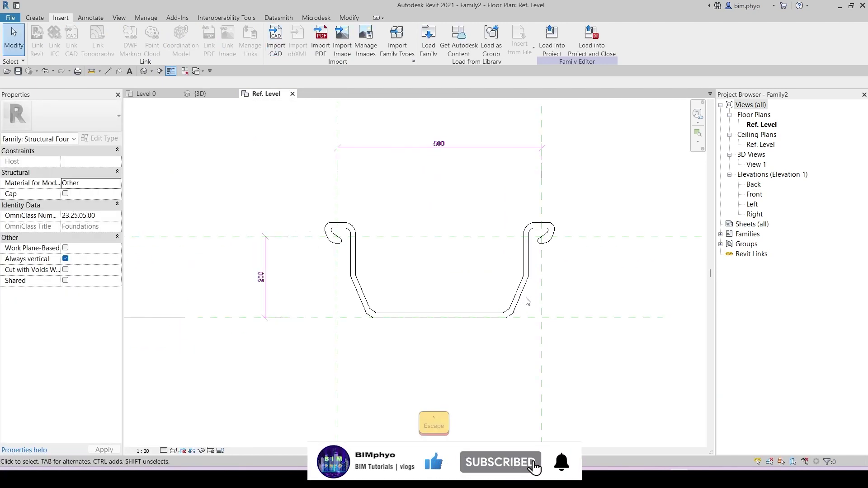
# Step: Start an extrusion sketch and pick the sloped and vertical lines on the outside face of the profile's right leg
pyautogui.moveTo(475, 352); pyautogui.dragTo(480, 374, button='middle')
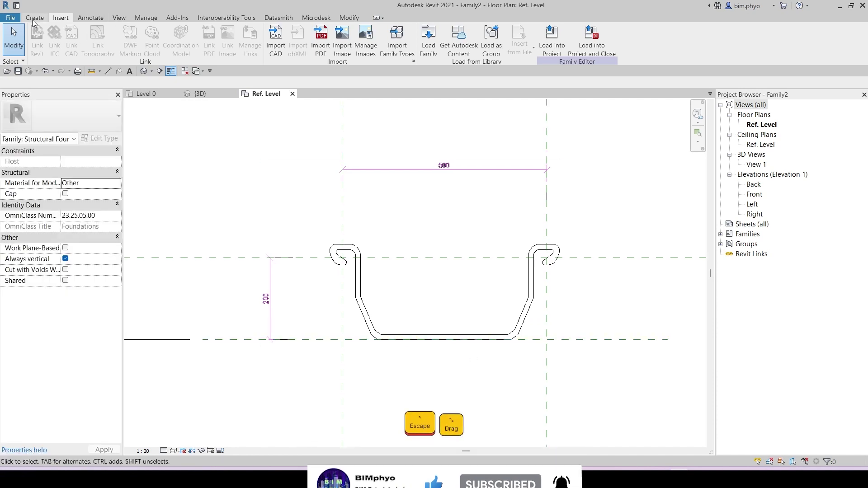
pyautogui.click(34, 18)
pyautogui.click(79, 38)
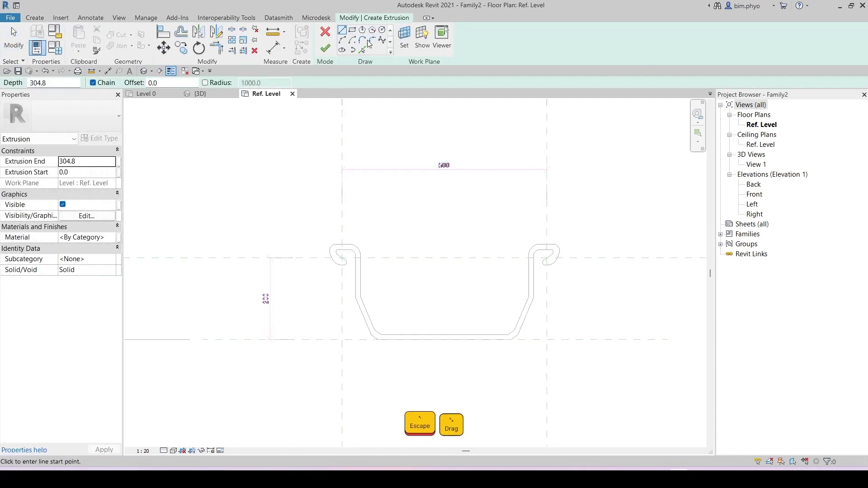
pyautogui.click(363, 51)
pyautogui.scroll(3, 527, 314)
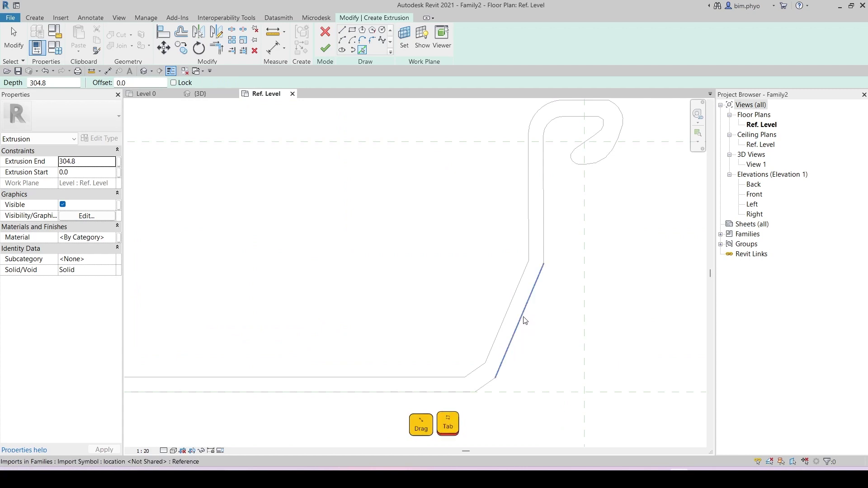
pyautogui.click(524, 318)
pyautogui.click(544, 195)
# Step: Pick the right hook's inner horizontal line, its diagonal line and the short segment above the diagonal
pyautogui.scroll(1, 571, 131)
pyautogui.moveTo(571, 131); pyautogui.dragTo(533, 261, button='middle')
pyautogui.scroll(3, 533, 260)
pyautogui.click(549, 233)
pyautogui.scroll(4, 577, 254)
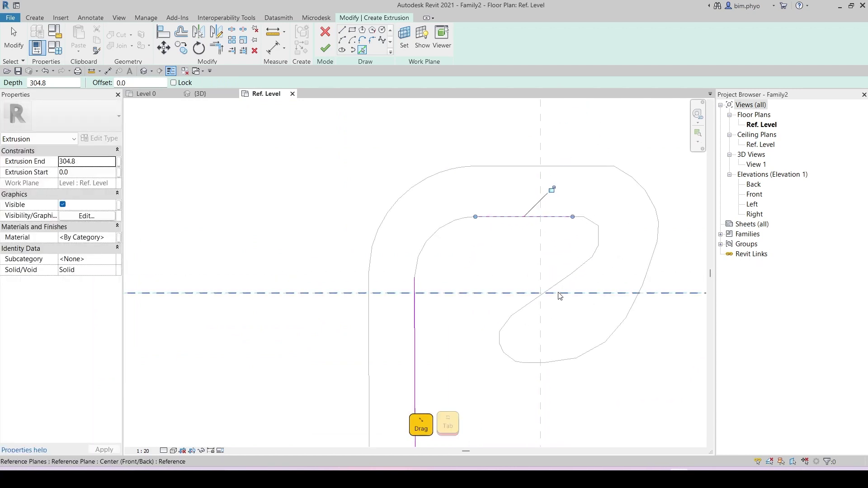
pyautogui.click(560, 282)
pyautogui.click(581, 266)
pyautogui.scroll(4, 603, 247)
pyautogui.moveTo(587, 263); pyautogui.dragTo(586, 256)
pyautogui.scroll(1, 584, 252)
pyautogui.scroll(2, 600, 259)
pyautogui.press('Escape')
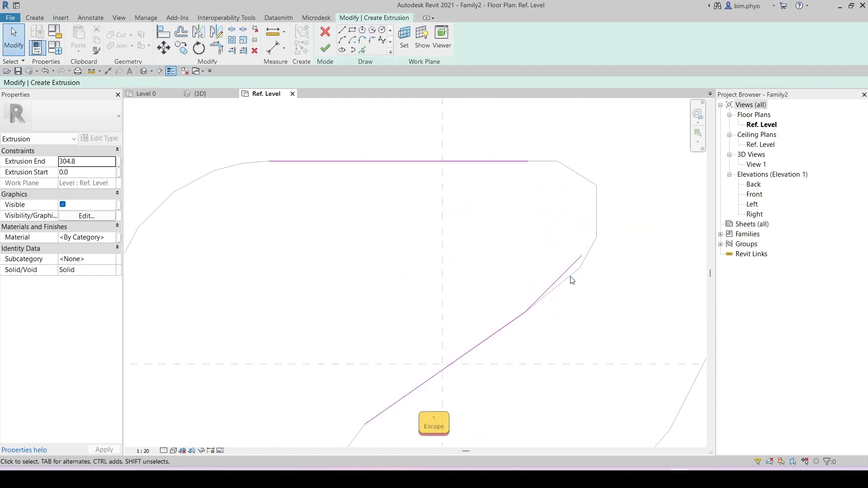
pyautogui.hotkey('ctrl', 'z')
pyautogui.press('Escape')
# Step: Pick the remaining short inner segments of the right hook to connect the diagonal with the inner horizontal line
pyautogui.scroll(-3, 603, 259)
pyautogui.click(362, 50)
pyautogui.click(593, 254)
pyautogui.click(598, 229)
pyautogui.click(584, 202)
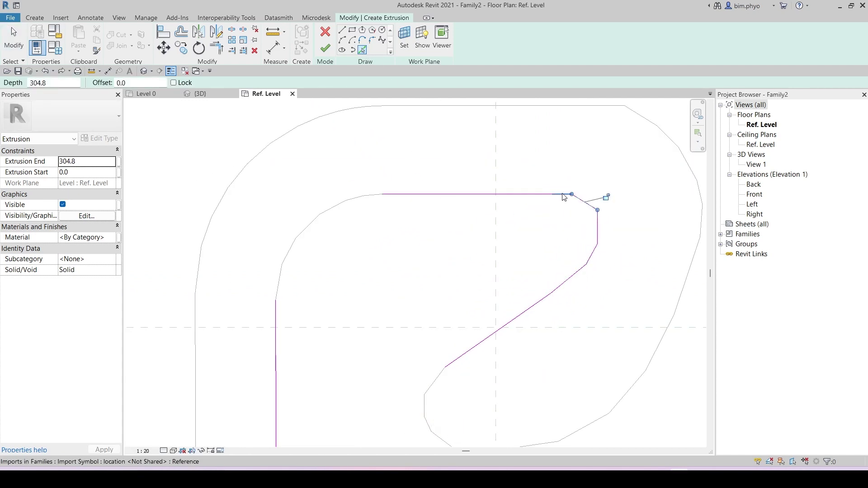
pyautogui.click(562, 194)
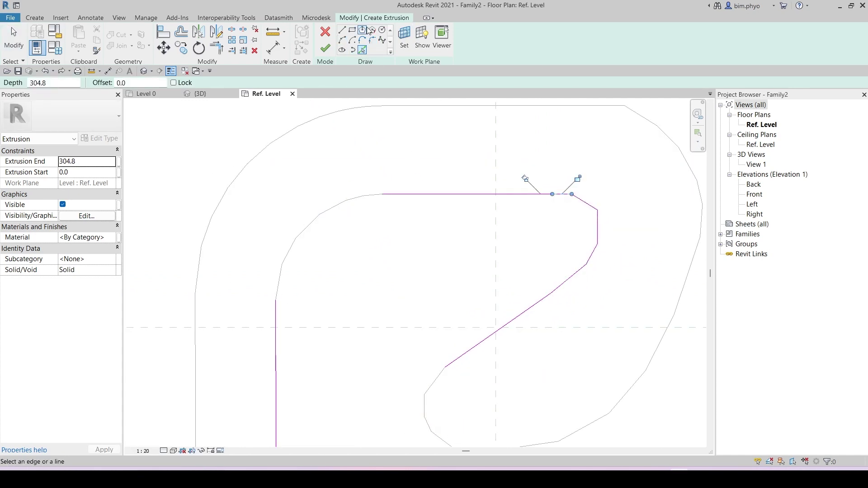
# Step: Draw a three-point arc joining the right leg's outside vertical line to the hook's inner horizontal line
pyautogui.click(342, 40)
pyautogui.click(276, 300)
pyautogui.click(382, 194)
pyautogui.click(306, 223)
pyautogui.moveTo(518, 368); pyautogui.dragTo(485, 269, button='middle')
pyautogui.press('Escape')
# Step: Pick the imported segments around the tip of the right hook, starting from the end of the diagonal
pyautogui.click(362, 50)
pyautogui.click(406, 279)
pyautogui.click(393, 306)
pyautogui.scroll(2, 398, 326)
pyautogui.click(397, 327)
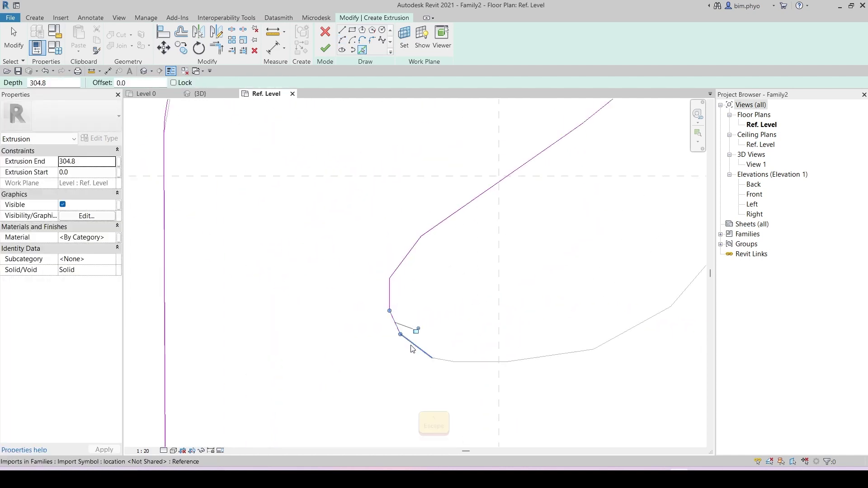
pyautogui.click(412, 348)
# Step: Pick the segments along the underside and outer curve of the right hook
pyautogui.click(594, 354)
pyautogui.click(625, 335)
pyautogui.scroll(-2, 625, 335)
pyautogui.click(603, 293)
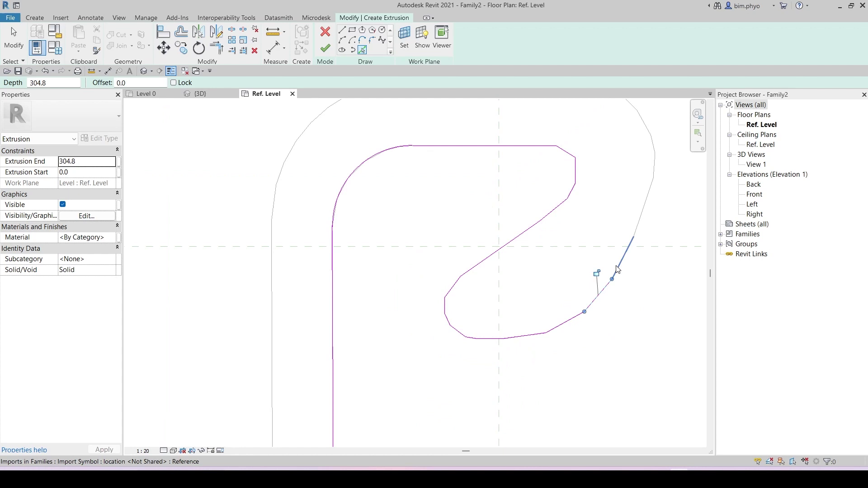
pyautogui.click(617, 270)
pyautogui.click(637, 226)
pyautogui.click(654, 160)
# Step: Pick the upper outer curve segments and the top horizontal line of the right hook
pyautogui.moveTo(608, 185); pyautogui.dragTo(559, 321, button='middle')
pyautogui.scroll(2, 599, 278)
pyautogui.click(603, 278)
pyautogui.click(592, 251)
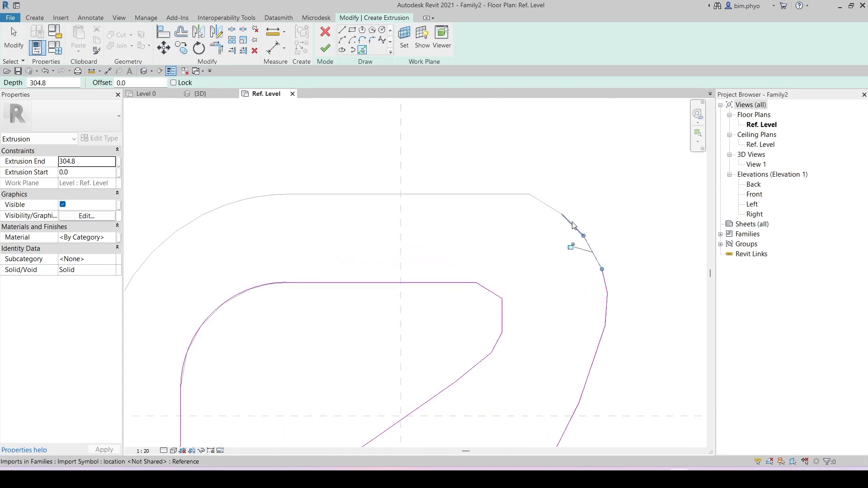
pyautogui.click(546, 206)
pyautogui.click(496, 195)
# Step: Pick the right leg's inside vertical line and join it to the hook's top line with a three-point arc
pyautogui.scroll(-1, 494, 194)
pyautogui.moveTo(321, 223); pyautogui.dragTo(517, 182, button='middle')
pyautogui.click(348, 336)
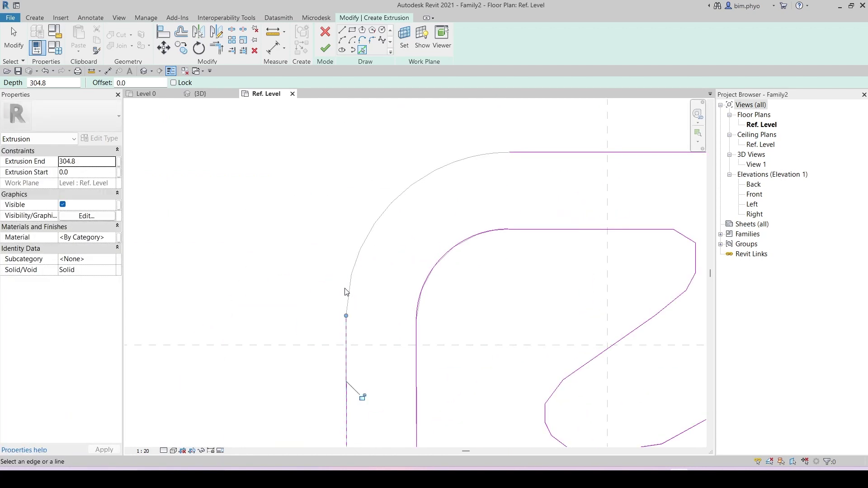
pyautogui.click(345, 42)
pyautogui.click(346, 316)
pyautogui.click(508, 152)
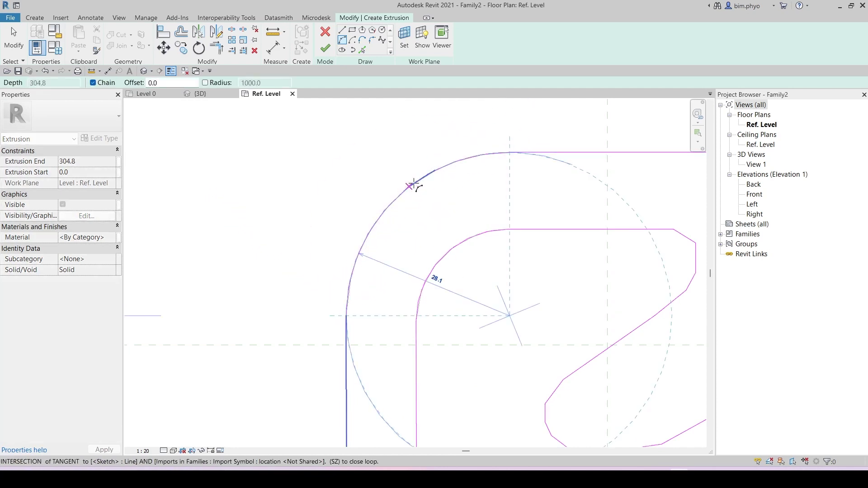
pyautogui.click(413, 184)
pyautogui.press('Escape')
# Step: Pick the right leg's inside sloped line, the outer corner segment and the line along the profile's bottom edge
pyautogui.scroll(-2, 413, 226)
pyautogui.moveTo(414, 226); pyautogui.dragTo(442, 167, button='middle')
pyautogui.click(362, 50)
pyautogui.scroll(-2, 407, 235)
pyautogui.moveTo(418, 385); pyautogui.dragTo(440, 201, button='middle')
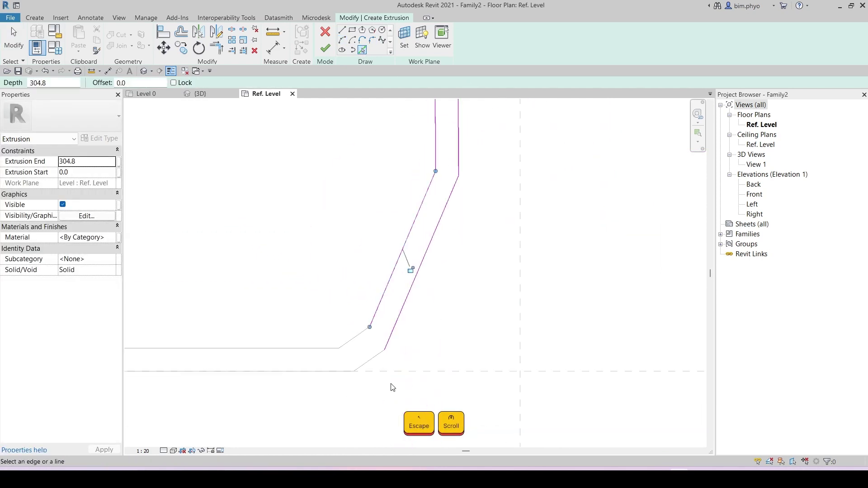
pyautogui.click(329, 371)
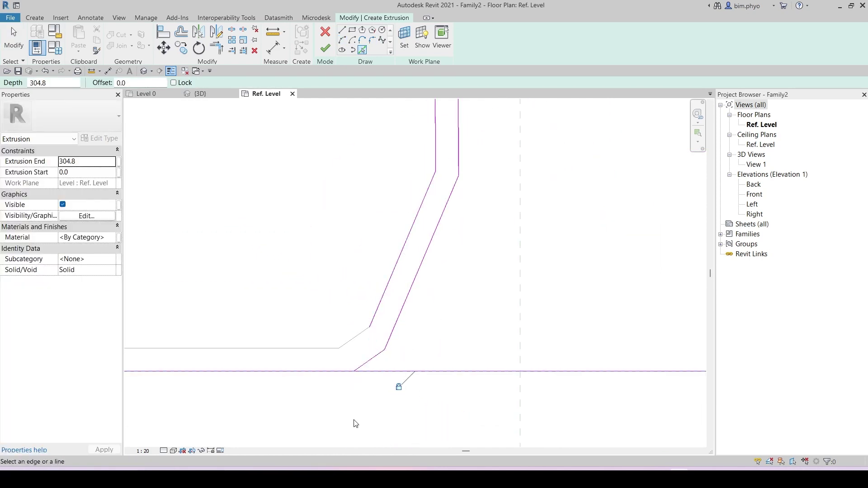
# Step: Trim the bottom edge line to the outer corner segment at the profile's lower right corner
pyautogui.moveTo(355, 421); pyautogui.dragTo(501, 388, button='middle')
pyautogui.press('Escape')
pyautogui.press('t')
pyautogui.press('r')
pyautogui.click(474, 339)
pyautogui.click(515, 330)
pyautogui.scroll(-2, 423, 354)
pyautogui.moveTo(422, 354); pyautogui.dragTo(461, 304, button='middle')
pyautogui.press('Escape')
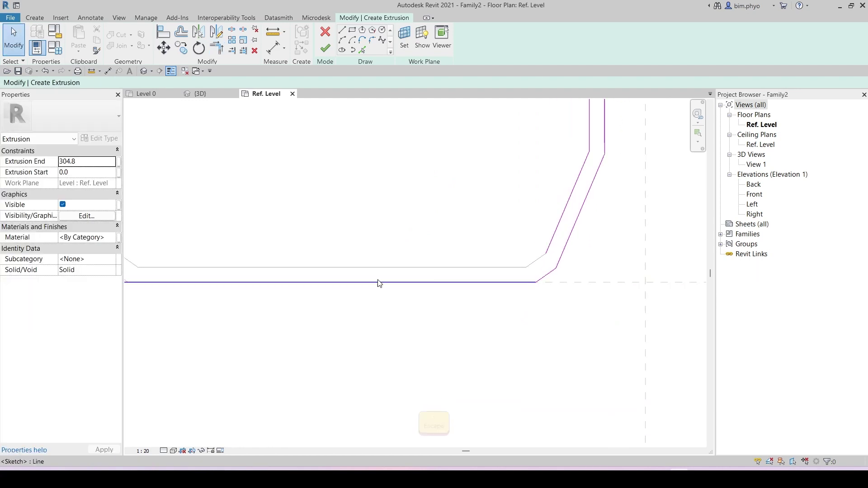
# Step: Pick the inner corner segment at the lower right and the inner horizontal line of the profile's base
pyautogui.click(362, 50)
pyautogui.click(535, 262)
pyautogui.click(402, 267)
pyautogui.scroll(-2, 401, 257)
pyautogui.moveTo(401, 257); pyautogui.dragTo(597, 236, button='middle')
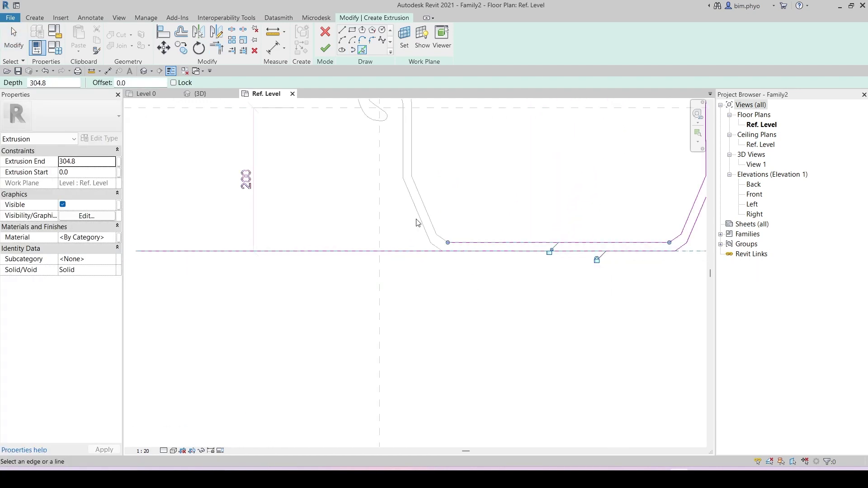
# Step: Pick both corner segments and both sloped lines of the profile's left leg
pyautogui.scroll(2, 417, 223)
pyautogui.scroll(2, 477, 303)
pyautogui.press('Escape')
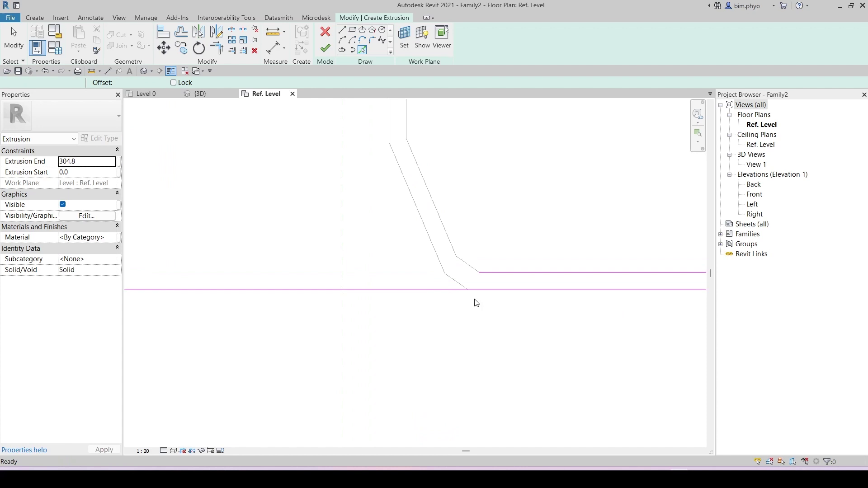
pyautogui.scroll(2, 483, 295)
pyautogui.click(435, 274)
pyautogui.click(407, 236)
pyautogui.click(452, 249)
pyautogui.click(430, 224)
pyautogui.press('Escape')
# Step: Trim the bottom edge line to the outer corner segment at the profile's lower left corner
pyautogui.press('t')
pyautogui.press('r')
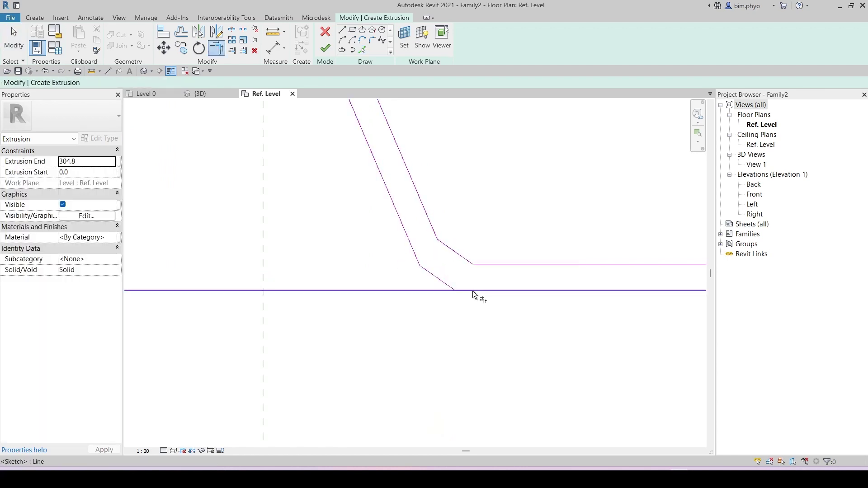
pyautogui.click(473, 291)
pyautogui.click(442, 281)
pyautogui.scroll(-2, 433, 312)
pyautogui.moveTo(395, 169); pyautogui.dragTo(392, 287, button='middle')
pyautogui.scroll(2, 392, 288)
pyautogui.press('Escape')
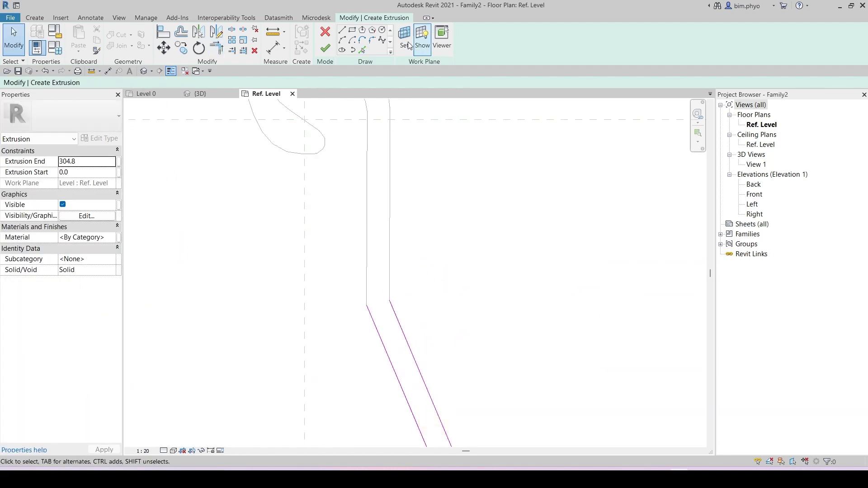
# Step: Pick the two vertical lines of the profile's left leg
pyautogui.click(363, 50)
pyautogui.click(391, 273)
pyautogui.click(367, 271)
pyautogui.press('Escape')
# Step: Pick the top horizontal line and the upper outer curve segments of the left hook
pyautogui.moveTo(547, 173); pyautogui.dragTo(544, 227, button='middle')
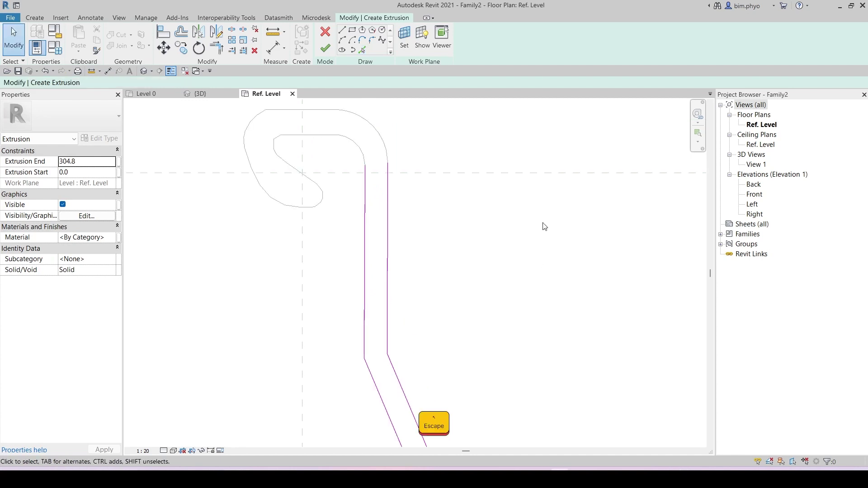
pyautogui.moveTo(430, 139); pyautogui.dragTo(452, 191, button='middle')
pyautogui.click(362, 50)
pyautogui.click(353, 160)
pyautogui.scroll(1, 269, 183)
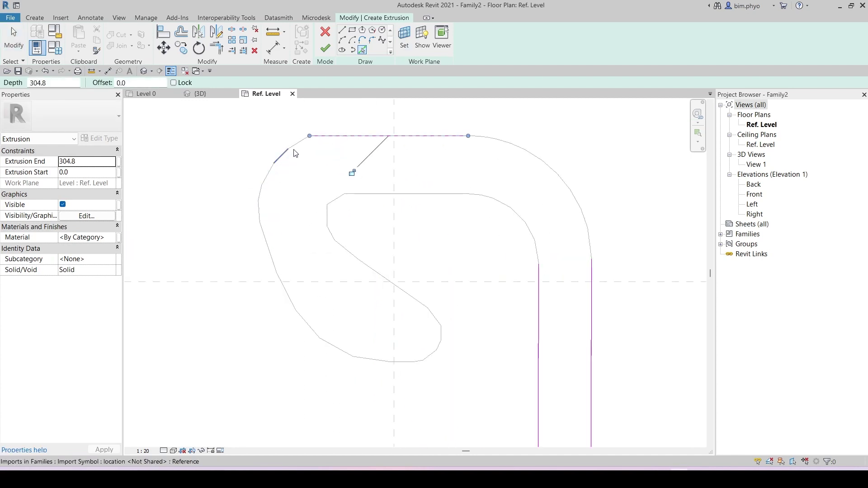
# Step: Draw a three-point arc joining the left leg's inside vertical line to the hook's top horizontal line
pyautogui.click(343, 40)
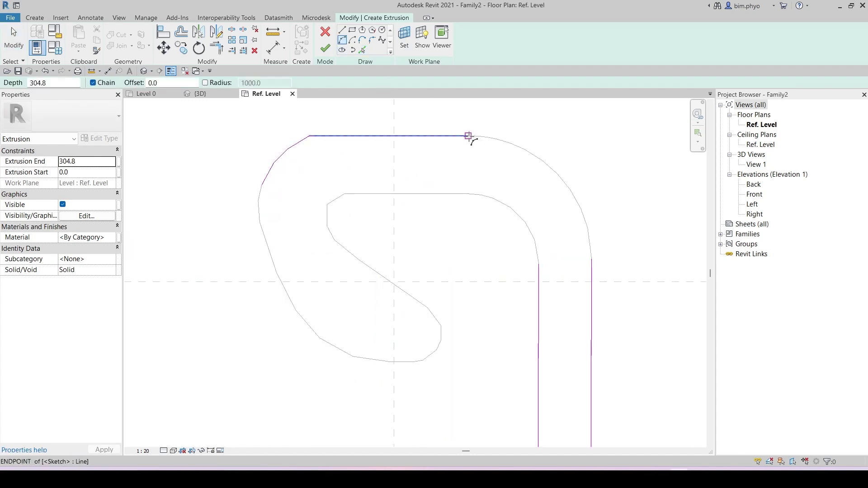
pyautogui.click(469, 136)
pyautogui.press('Escape')
pyautogui.click(592, 259)
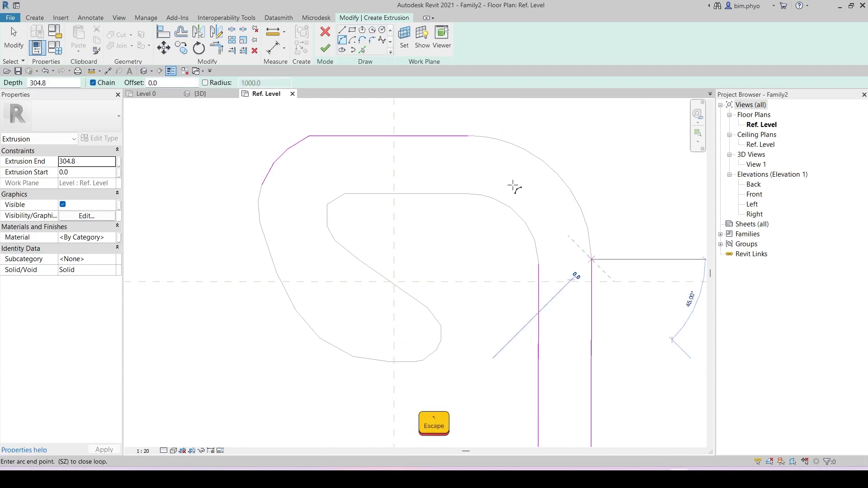
pyautogui.click(468, 136)
pyautogui.click(542, 159)
pyautogui.press('Escape')
# Step: Pick the left hook's inner horizontal line and join it to the leg's outside vertical line with a three-point arc
pyautogui.click(412, 194)
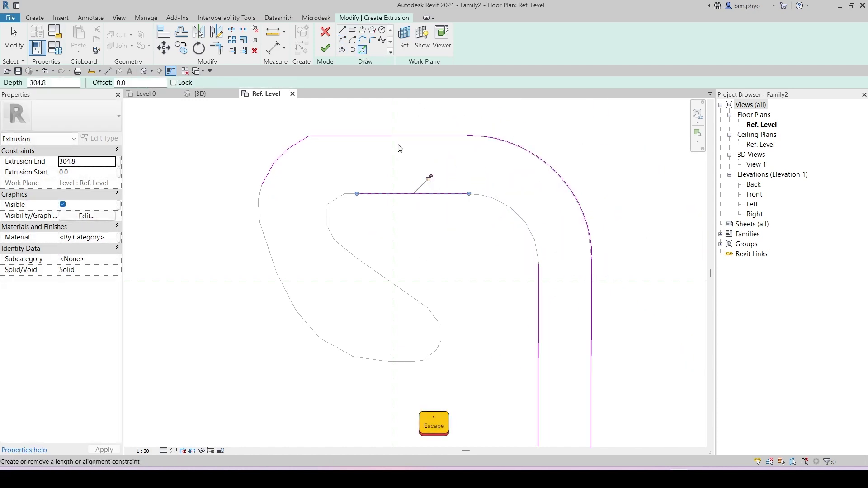
pyautogui.click(342, 43)
pyautogui.click(470, 194)
pyautogui.click(539, 263)
pyautogui.click(518, 214)
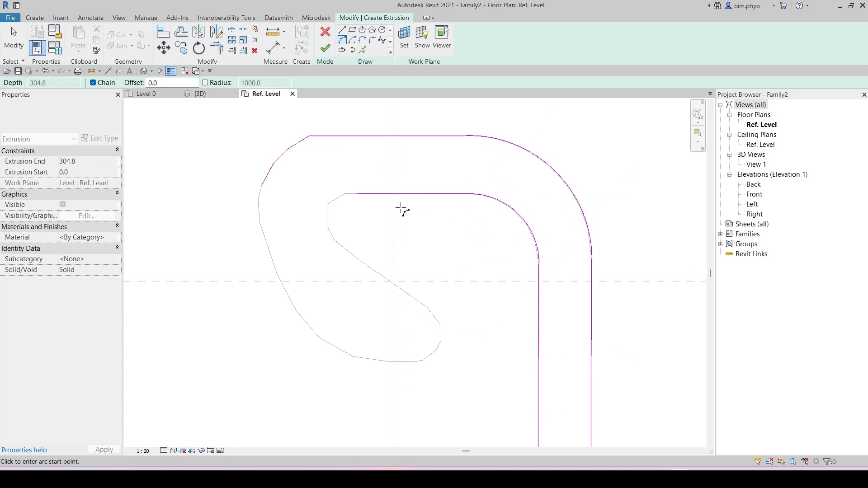
# Step: Pick the remaining segments down the outer curve and along the underside of the left hook
pyautogui.click(364, 51)
pyautogui.click(260, 195)
pyautogui.scroll(1, 260, 222)
pyautogui.click(260, 218)
pyautogui.click(272, 254)
pyautogui.click(294, 313)
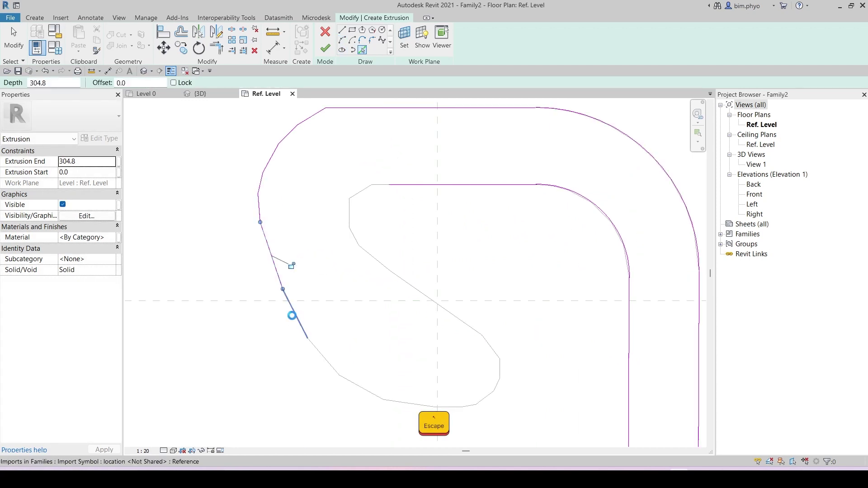
pyautogui.click(322, 356)
pyautogui.click(447, 407)
# Step: Pick the segments around the left hook's tip and the diagonal line leading back from it
pyautogui.scroll(3, 474, 407)
pyautogui.click(471, 403)
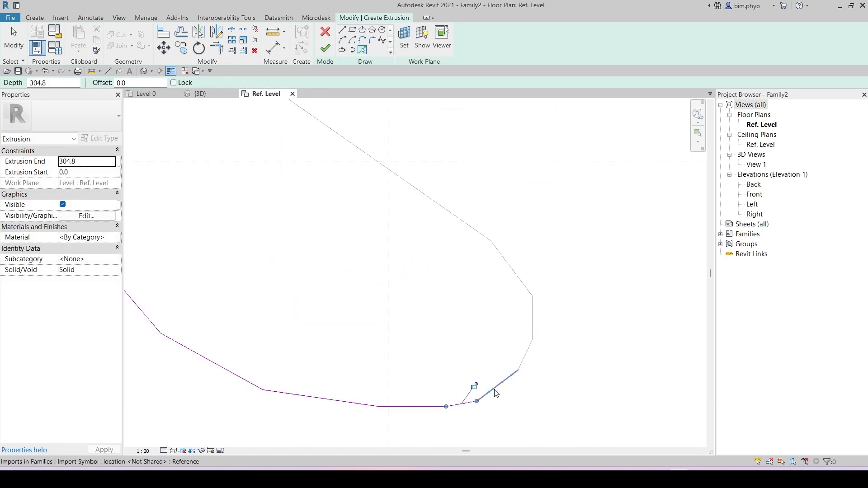
pyautogui.click(494, 389)
pyautogui.click(511, 266)
pyautogui.scroll(-4, 494, 268)
pyautogui.click(472, 245)
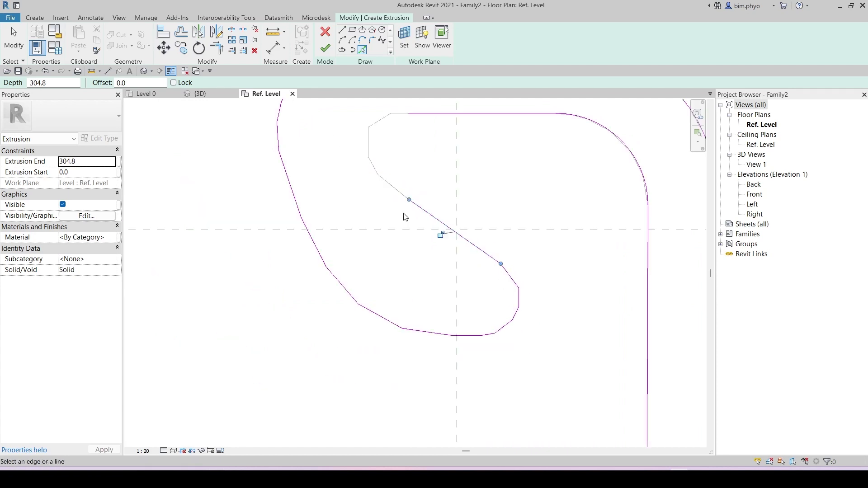
# Step: Pick the last inner segments of the left hook to close the sheet pile profile loop
pyautogui.moveTo(404, 216); pyautogui.dragTo(408, 296, button='middle')
pyautogui.scroll(2, 390, 265)
pyautogui.click(384, 177)
pyautogui.scroll(1, 416, 165)
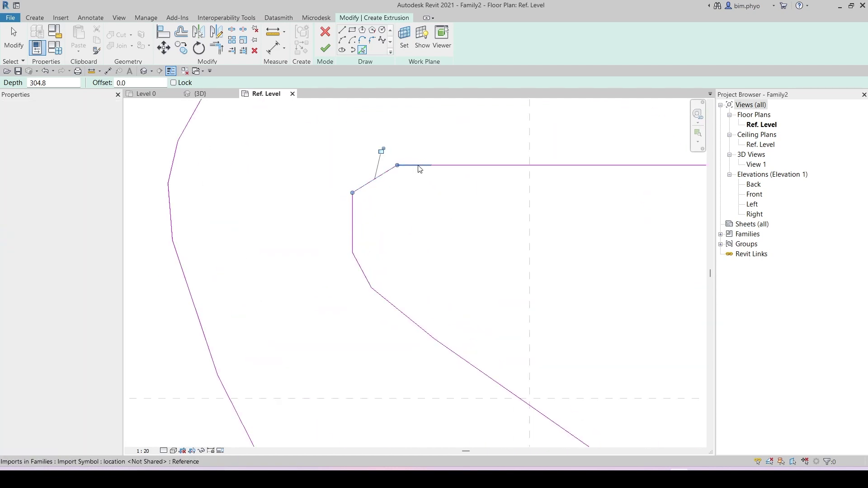
pyautogui.click(416, 165)
pyautogui.scroll(-6, 359, 218)
pyautogui.moveTo(547, 322); pyautogui.dragTo(404, 202, button='middle')
pyautogui.scroll(-3, 405, 204)
pyautogui.moveTo(543, 355); pyautogui.dragTo(427, 371, button='middle')
pyautogui.scroll(-3, 394, 294)
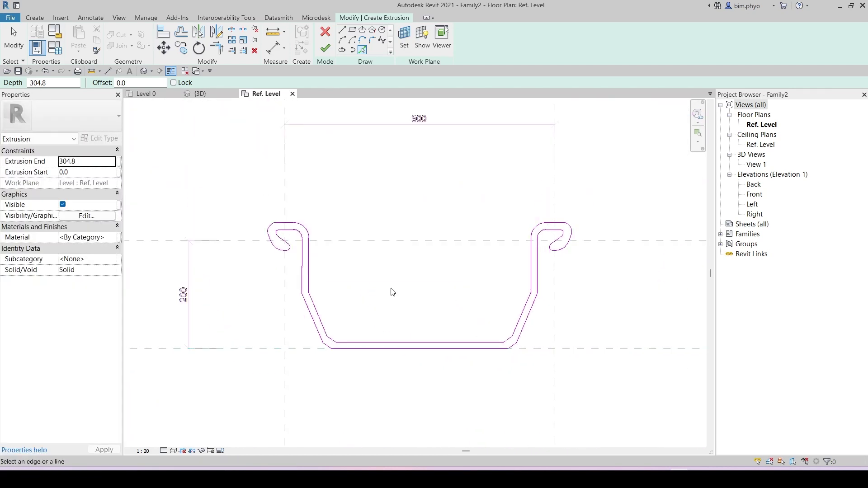
# Step: Finish the extrusion sketch with the closed sheet pile profile
pyautogui.press('Escape')
pyautogui.scroll(2, 376, 297)
pyautogui.moveTo(362, 303); pyautogui.dragTo(422, 302, button='middle')
pyautogui.press('Escape')
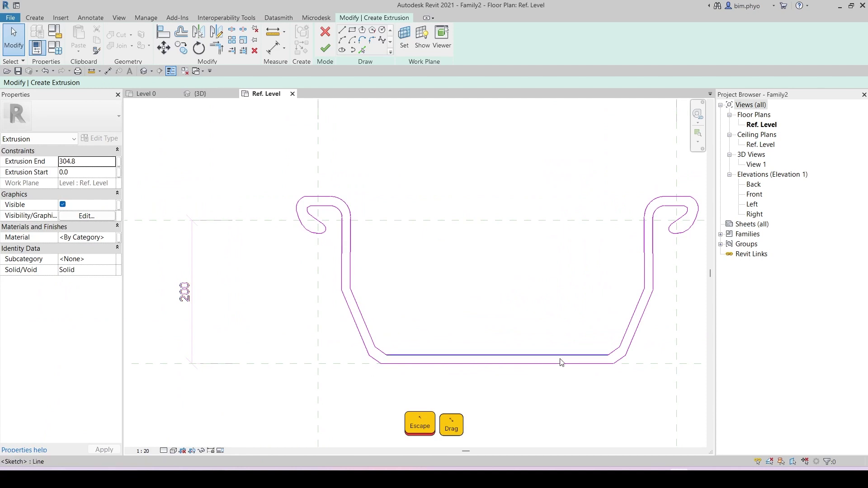
pyautogui.moveTo(524, 347)
pyautogui.mouseDown(button='middle')
pyautogui.moveTo(525, 357)
pyautogui.moveTo(527, 349)
pyautogui.mouseUp(button='middle')
pyautogui.press('Escape')
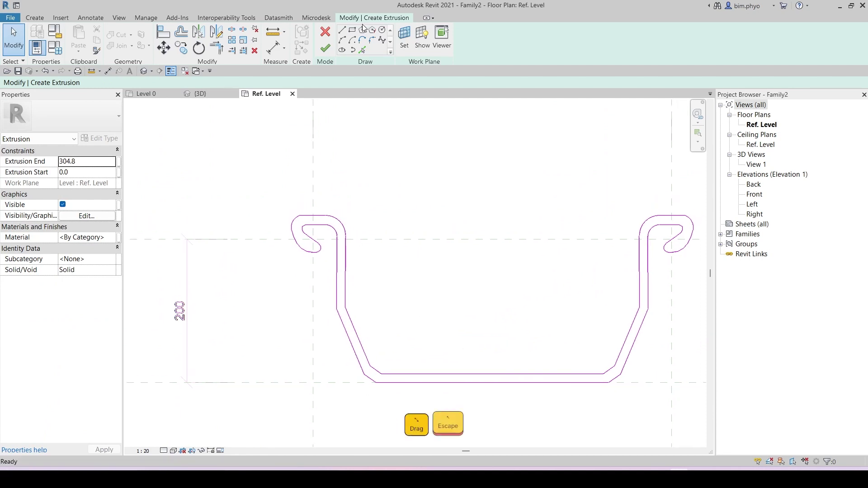
pyautogui.click(330, 46)
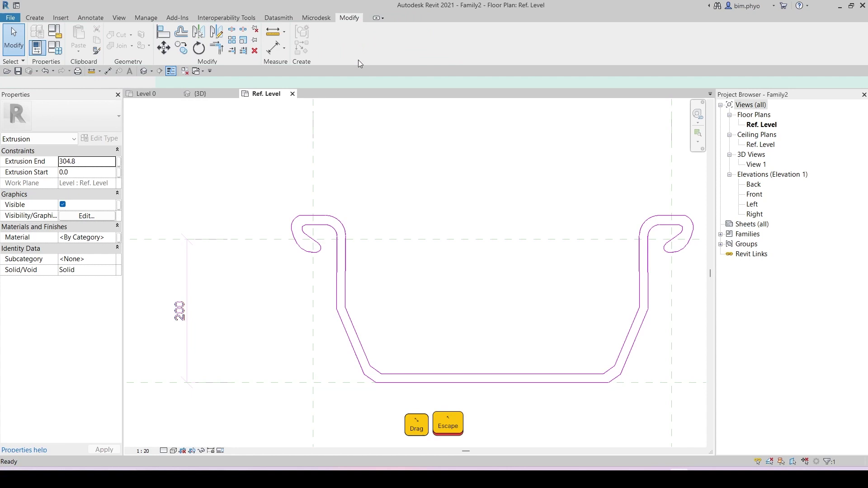
pyautogui.moveTo(434, 269); pyautogui.dragTo(391, 285, button='middle')
pyautogui.moveTo(505, 209); pyautogui.dragTo(459, 195, button='middle')
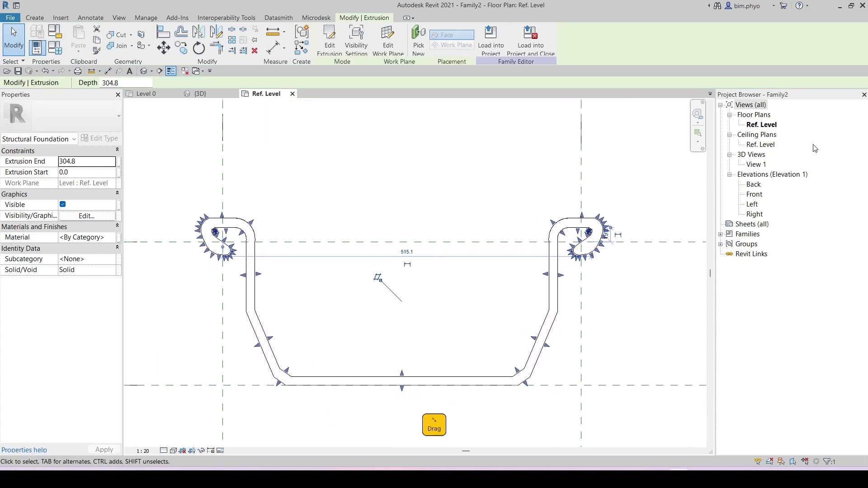
# Step: In the Front elevation, draw a horizontal reference plane offset 12000 mm below Ref. Level
pyautogui.doubleClick(754, 194)
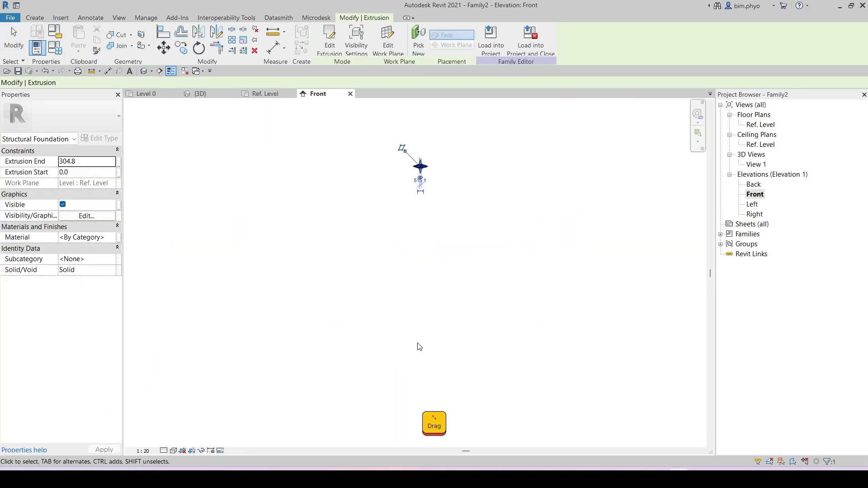
pyautogui.scroll(5, 408, 146)
pyautogui.press('Escape')
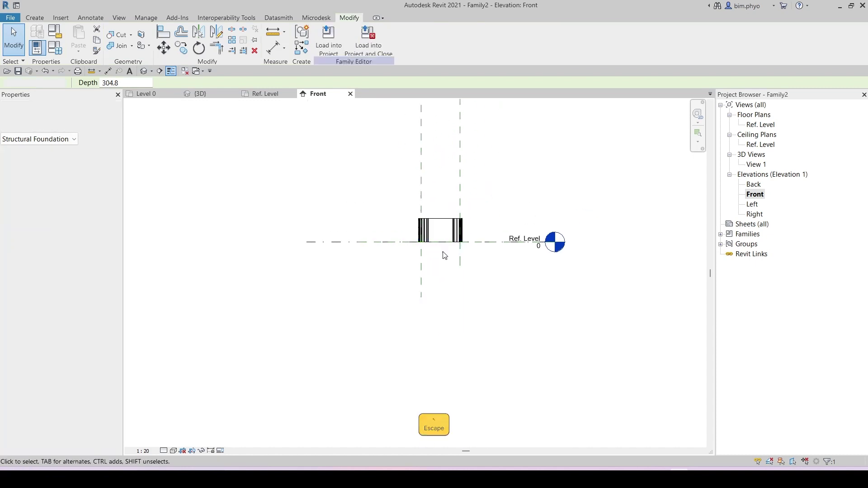
pyautogui.press('r')
pyautogui.press('p')
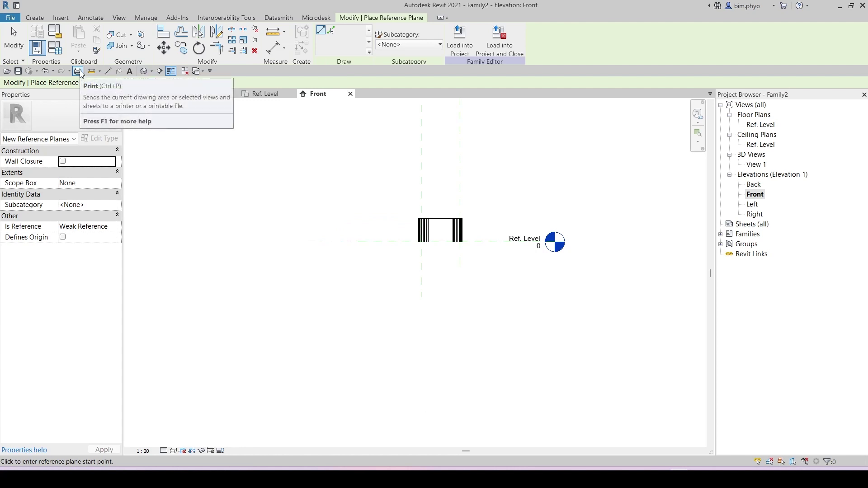
pyautogui.press('Escape')
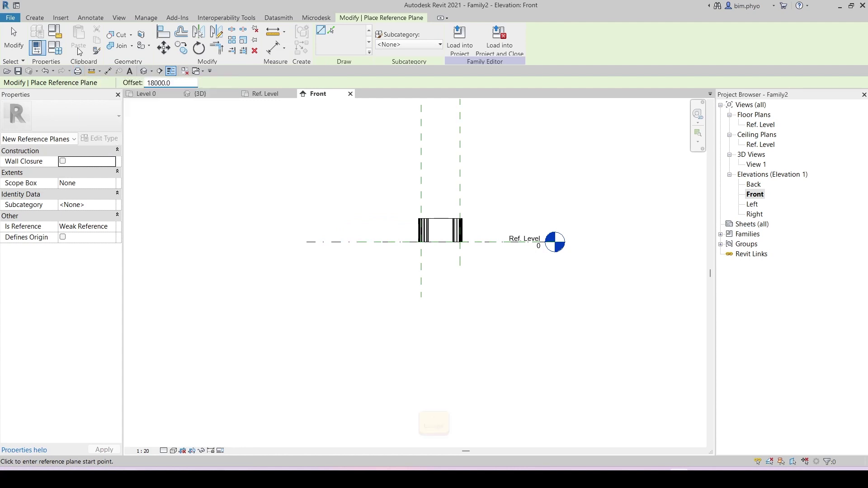
pyautogui.write('12')
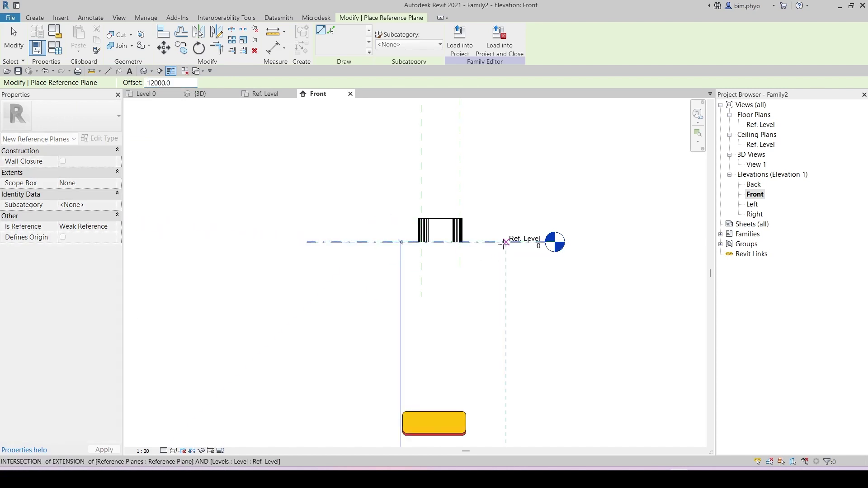
pyautogui.scroll(-4, 482, 254)
pyautogui.moveTo(482, 253); pyautogui.dragTo(478, 145, button='middle')
pyautogui.press('Escape')
pyautogui.press('Escape')
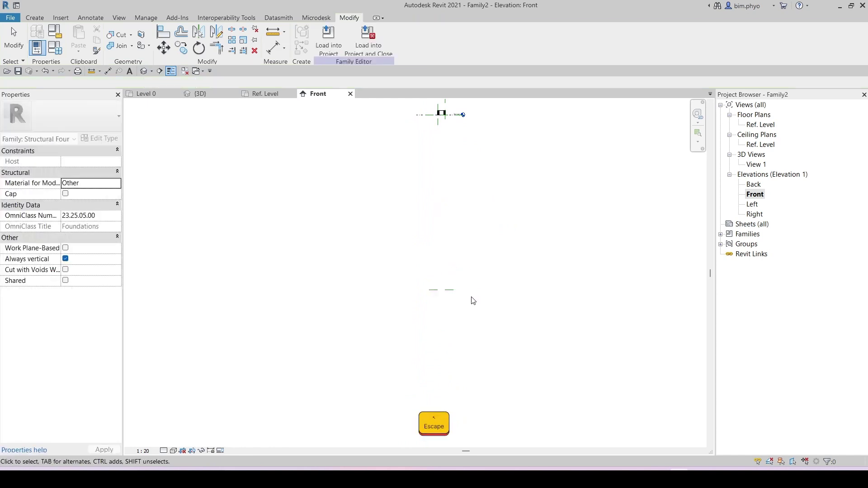
# Step: Place an aligned dimension between the lower reference plane and Ref. Level
pyautogui.press('d')
pyautogui.press('i')
pyautogui.click(439, 291)
pyautogui.moveTo(436, 173); pyautogui.dragTo(423, 271, button='middle')
pyautogui.scroll(2, 418, 246)
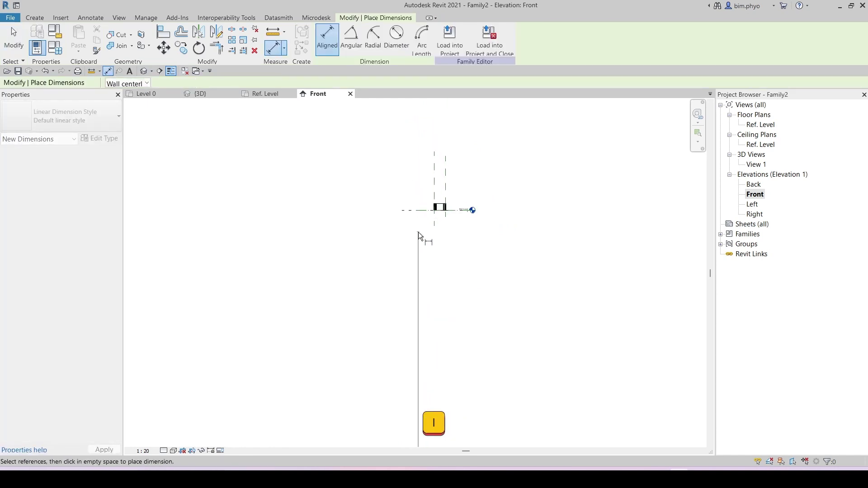
pyautogui.click(422, 211)
pyautogui.click(427, 275)
pyautogui.press('Escape')
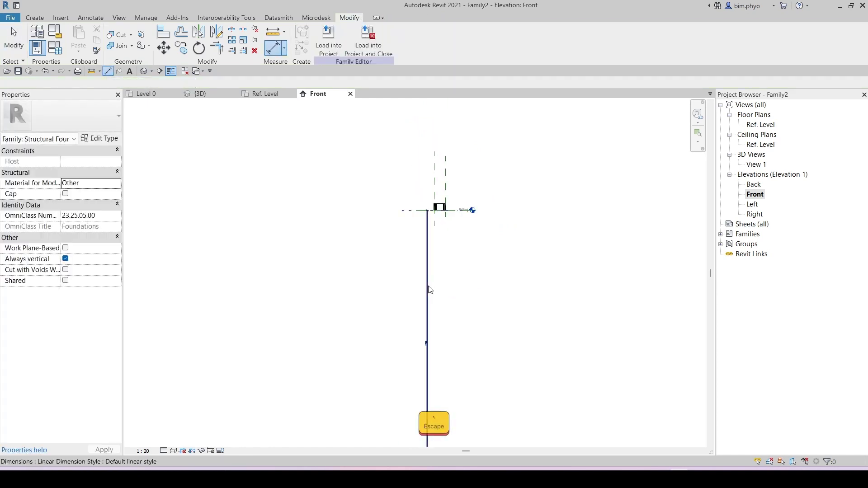
# Step: Label the vertical dimension with a new family type parameter named Pile depth
pyautogui.click(374, 38)
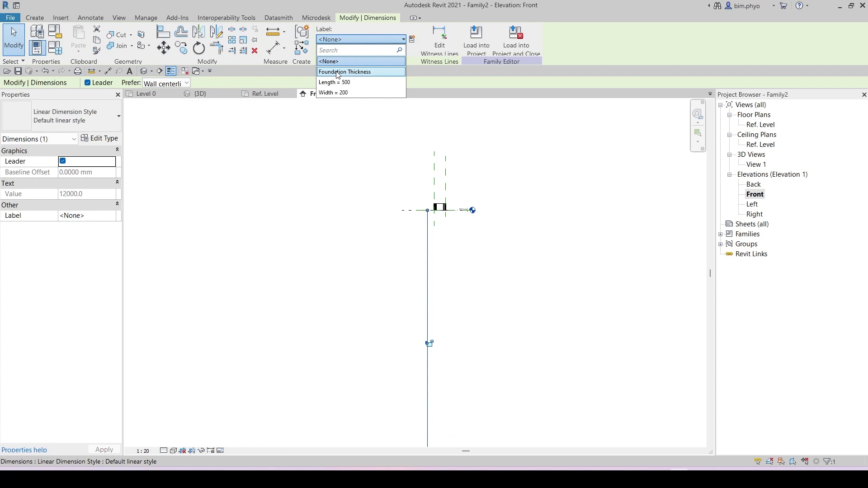
pyautogui.press('Escape')
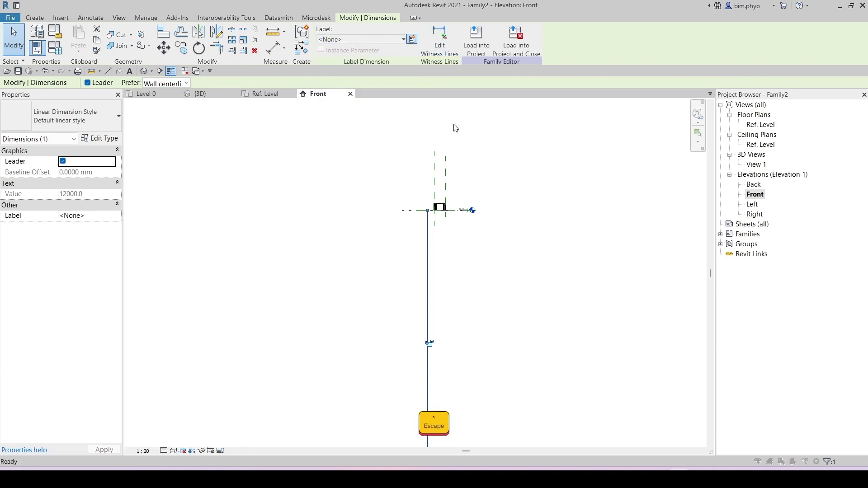
pyautogui.click(412, 40)
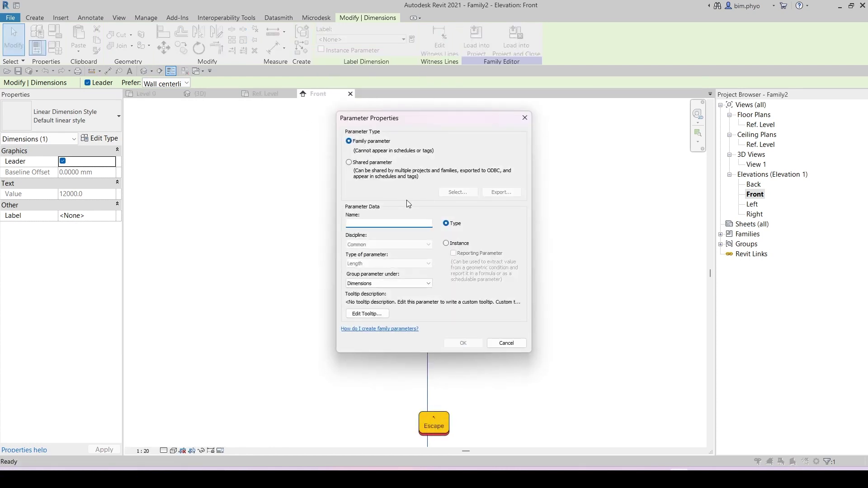
pyautogui.write('P')
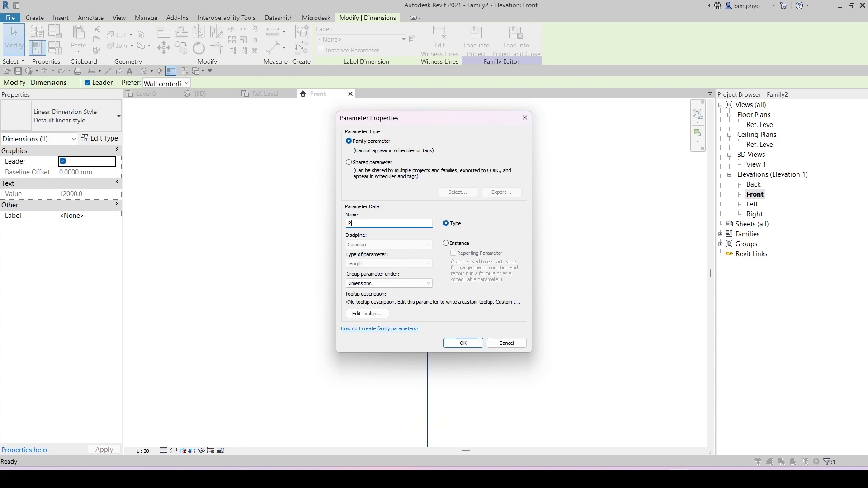
pyautogui.write('ile Leng')
pyautogui.press('BackSpace')
pyautogui.press('BackSpace')
pyautogui.press('BackSpace')
pyautogui.press('BackSpace')
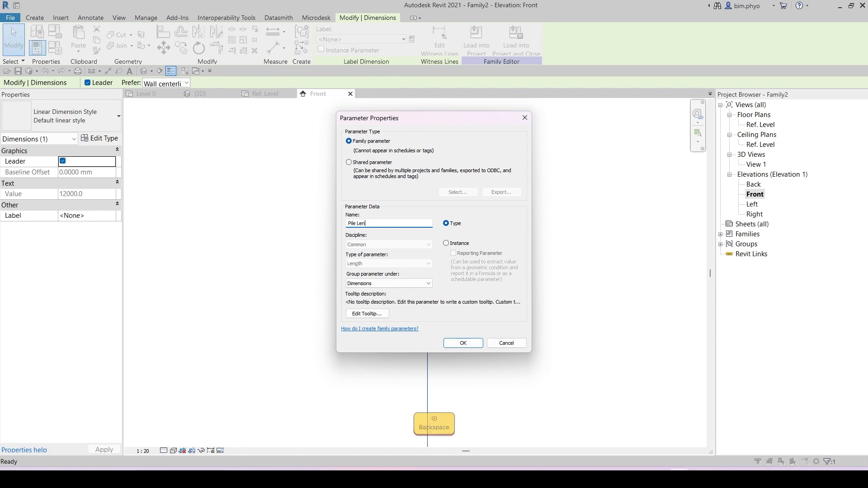
pyautogui.write('det')
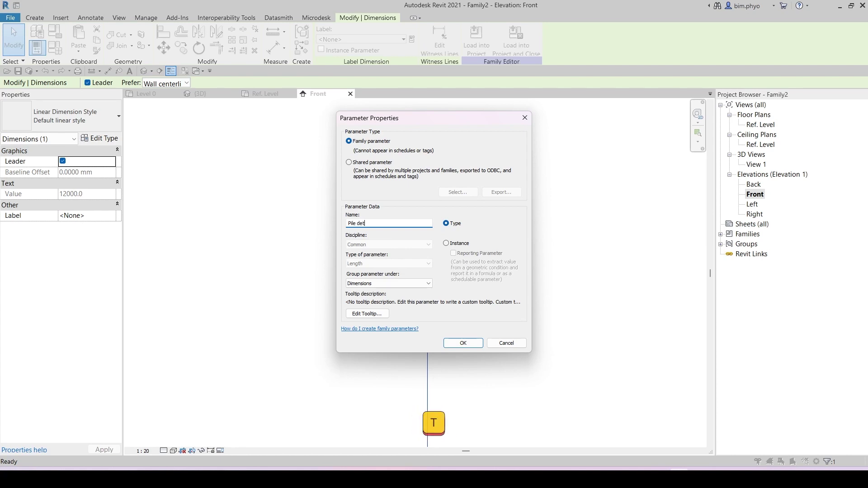
pyautogui.press('BackSpace')
pyautogui.write('pth')
pyautogui.press('Return')
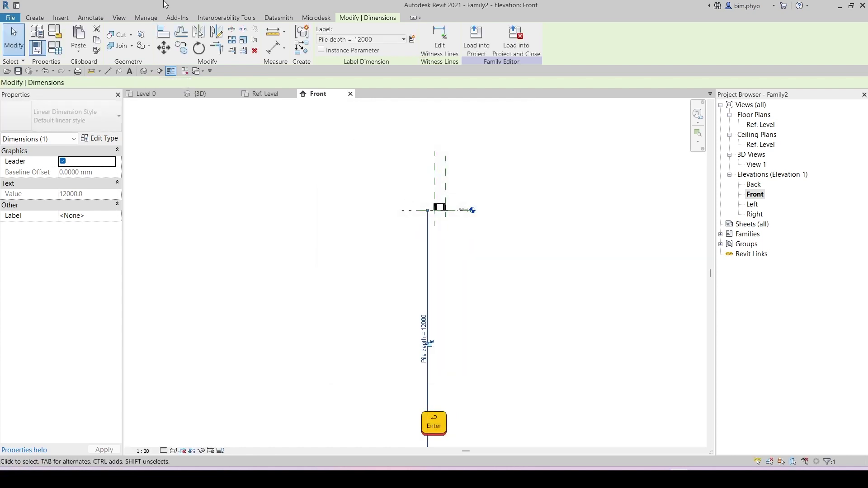
# Step: Stretch the sheet pile extrusion's lower end down to about 2900 mm below Ref. Level
pyautogui.press('Escape')
pyautogui.scroll(2, 435, 186)
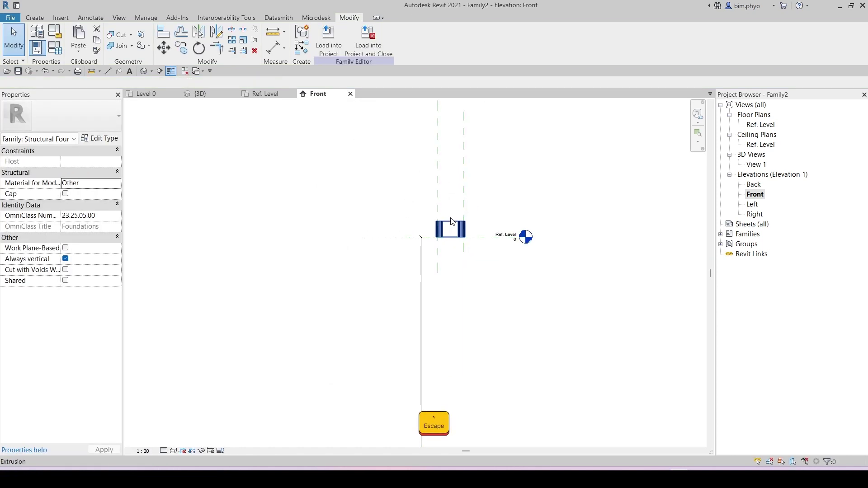
pyautogui.click(459, 229)
pyautogui.moveTo(451, 241); pyautogui.dragTo(480, 384)
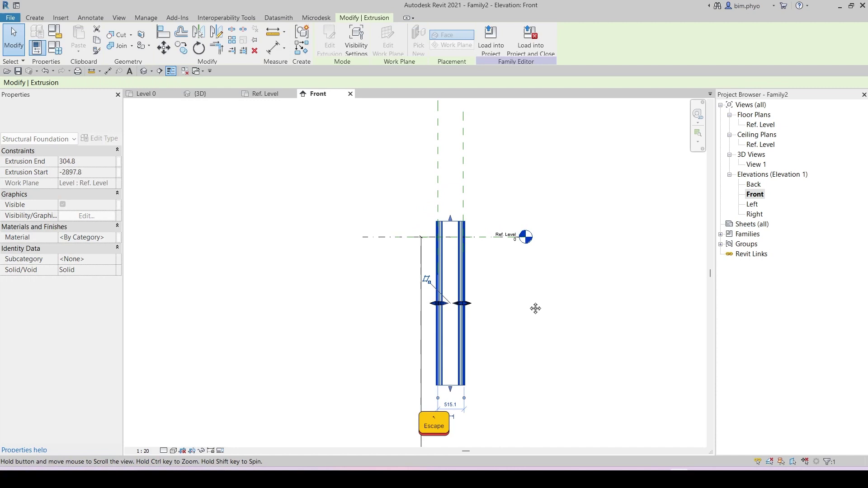
pyautogui.moveTo(535, 308); pyautogui.dragTo(480, 186, button='middle')
pyautogui.scroll(-2, 480, 185)
pyautogui.press('Escape')
# Step: Align the extrusion's bottom face to the lower reference plane
pyautogui.press('a')
pyautogui.press('l')
pyautogui.moveTo(487, 428); pyautogui.dragTo(493, 252, button='middle')
pyautogui.scroll(-1, 492, 252)
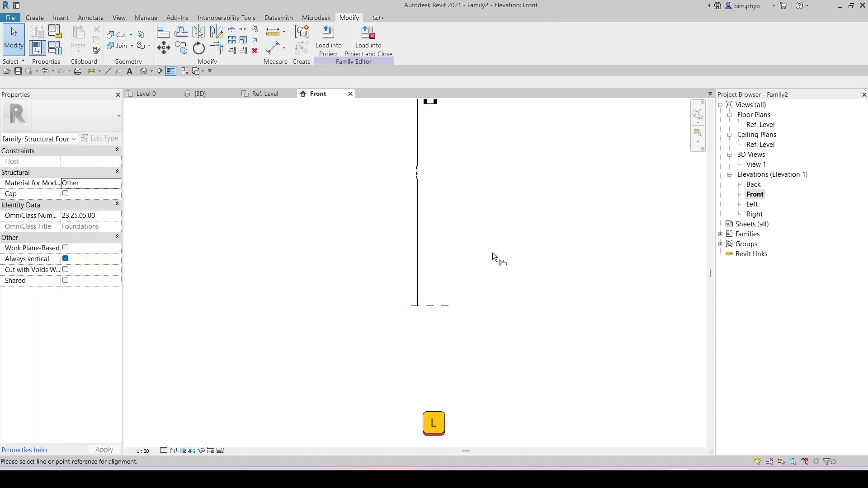
pyautogui.click(438, 303)
pyautogui.moveTo(458, 190); pyautogui.dragTo(457, 296, button='middle')
pyautogui.scroll(1, 433, 211)
pyautogui.click(433, 213)
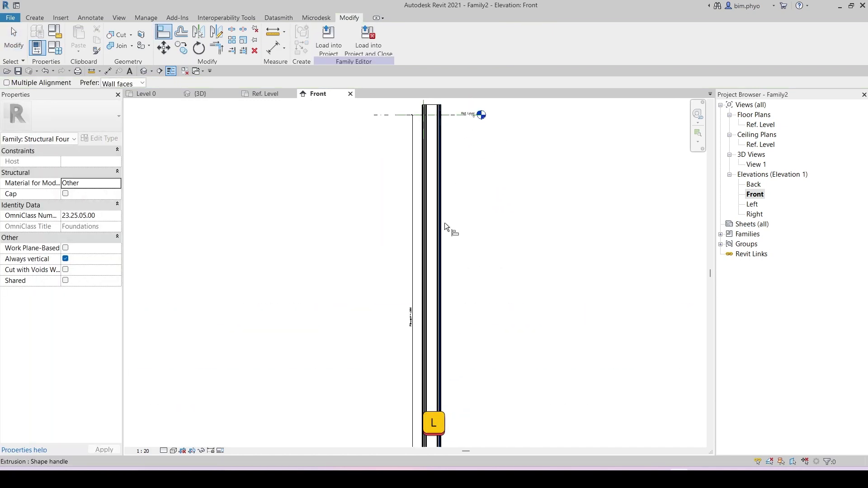
# Step: Align the extrusion's top face to Ref. Level and lock the alignment
pyautogui.scroll(-2, 511, 228)
pyautogui.scroll(5, 464, 154)
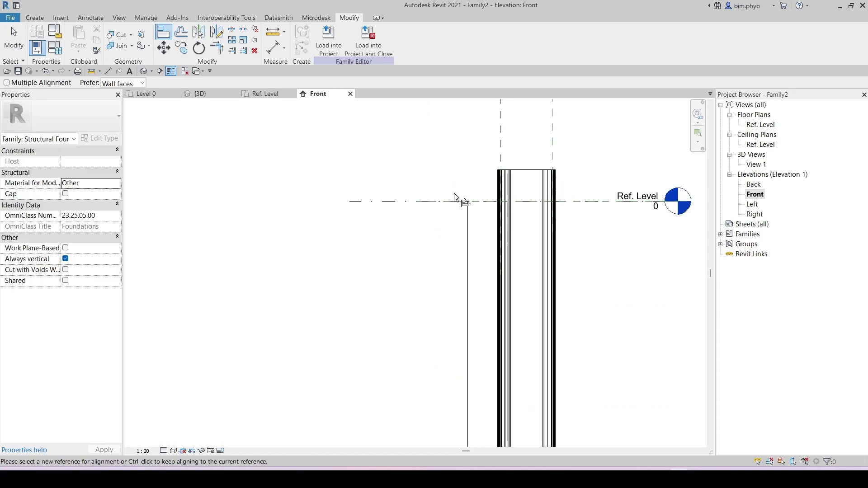
pyautogui.click(528, 174)
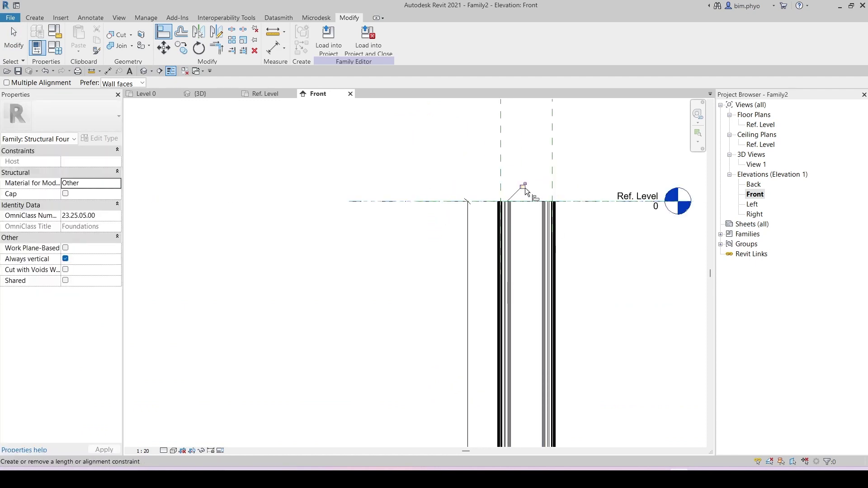
pyautogui.click(525, 188)
pyautogui.scroll(-3, 465, 208)
pyautogui.moveTo(612, 245); pyautogui.dragTo(481, 228, button='middle')
pyautogui.press('Escape')
pyautogui.scroll(-4, 481, 227)
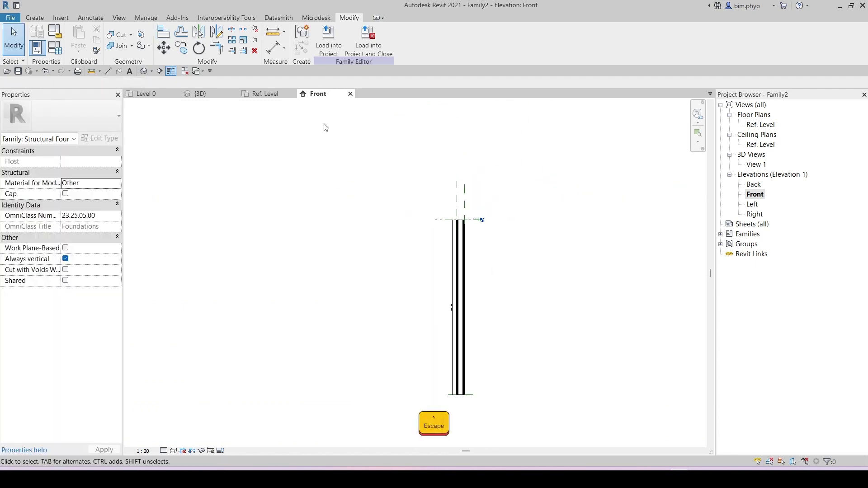
pyautogui.click(200, 93)
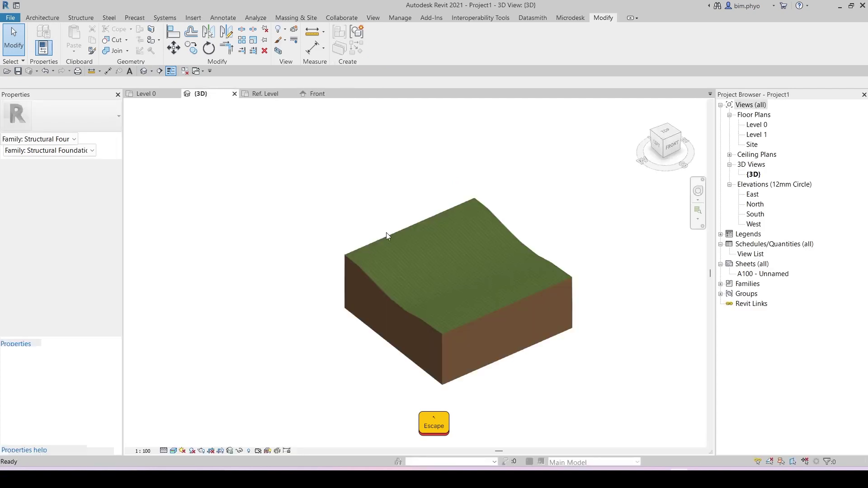
pyautogui.press('Escape')
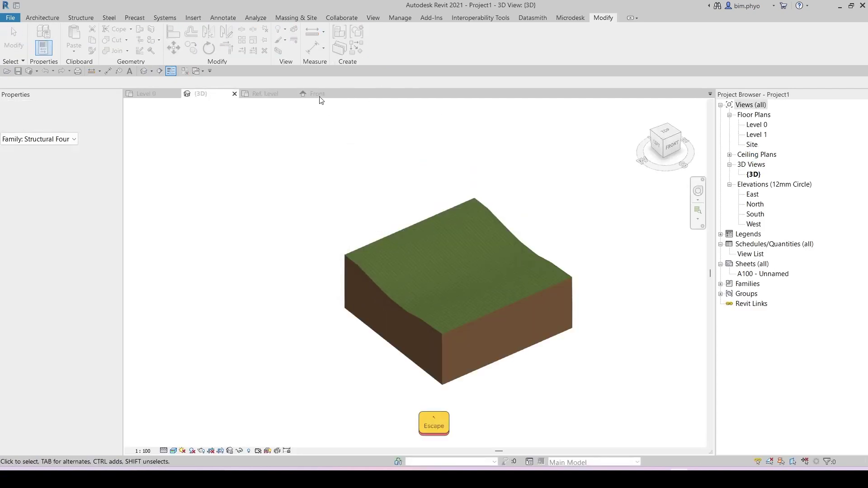
pyautogui.click(319, 95)
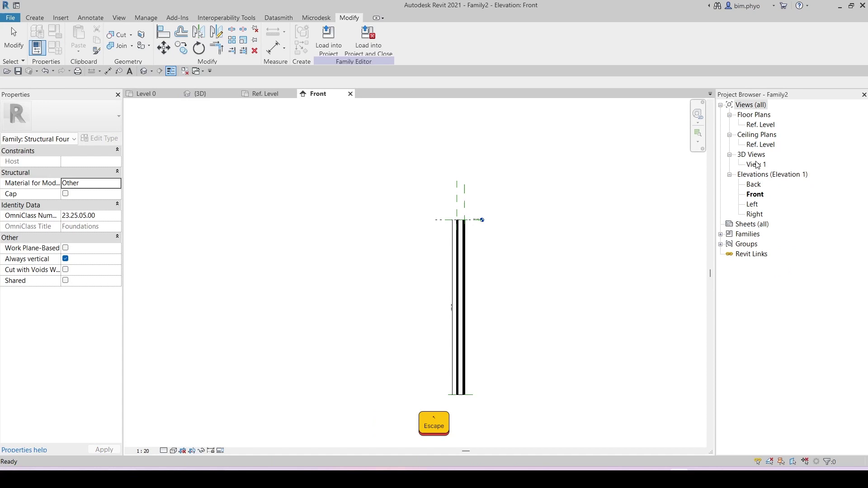
# Step: Open the family's 3D view View 1 and bring up the material browser for the sheet pile extrusion
pyautogui.doubleClick(757, 165)
pyautogui.keyDown('shift'); pyautogui.moveTo(294, 320); pyautogui.dragTo(425, 288, button='middle'); pyautogui.keyUp('shift')
pyautogui.scroll(5, 389, 184)
pyautogui.click(369, 219)
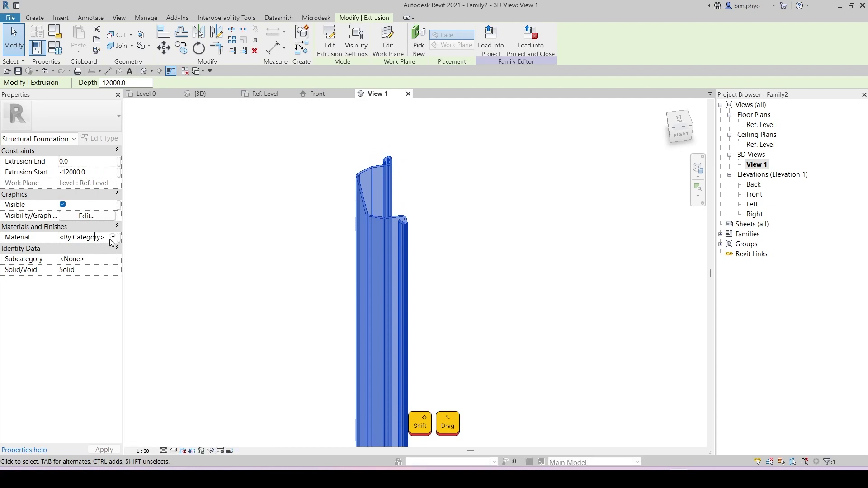
pyautogui.click(111, 239)
pyautogui.click(113, 238)
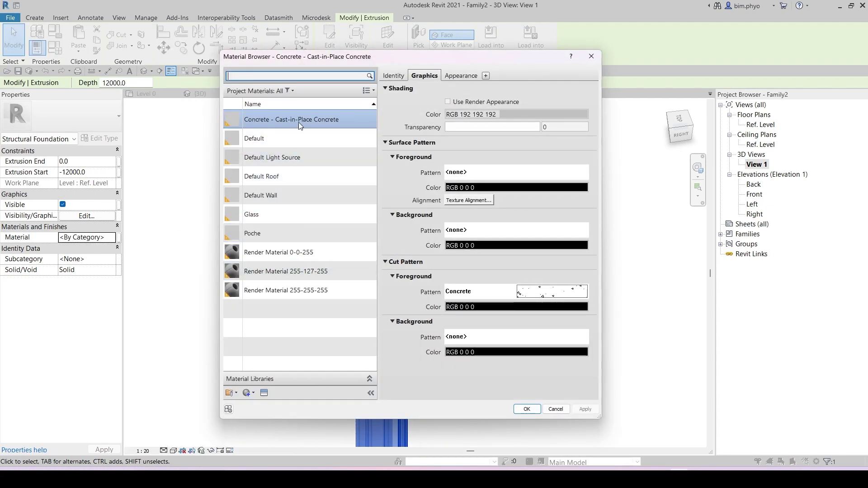
pyautogui.click(594, 57)
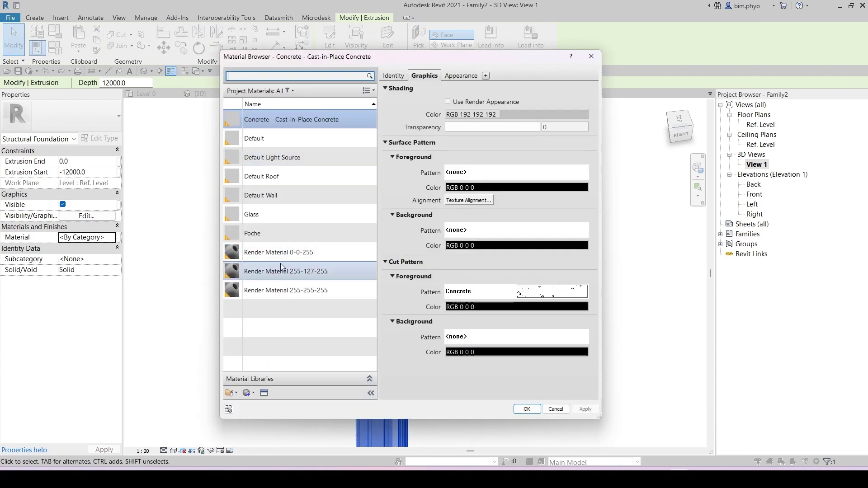
pyautogui.click(289, 254)
pyautogui.click(277, 175)
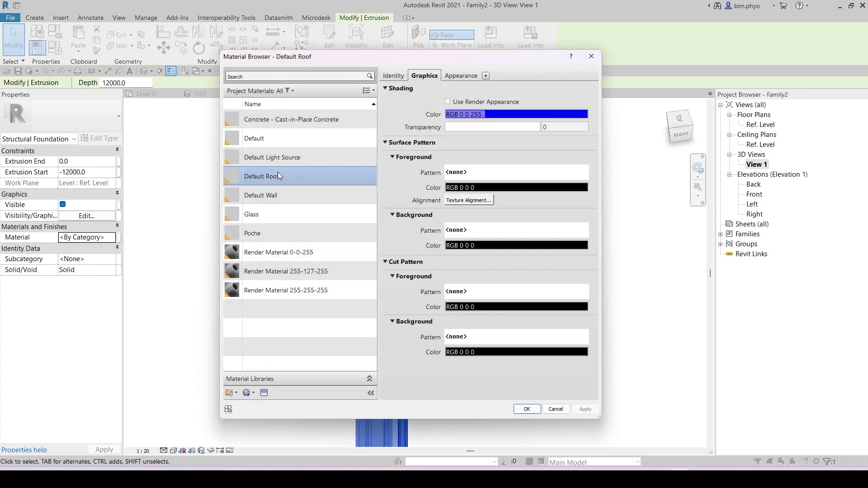
pyautogui.click(289, 157)
pyautogui.click(271, 139)
pyautogui.click(298, 120)
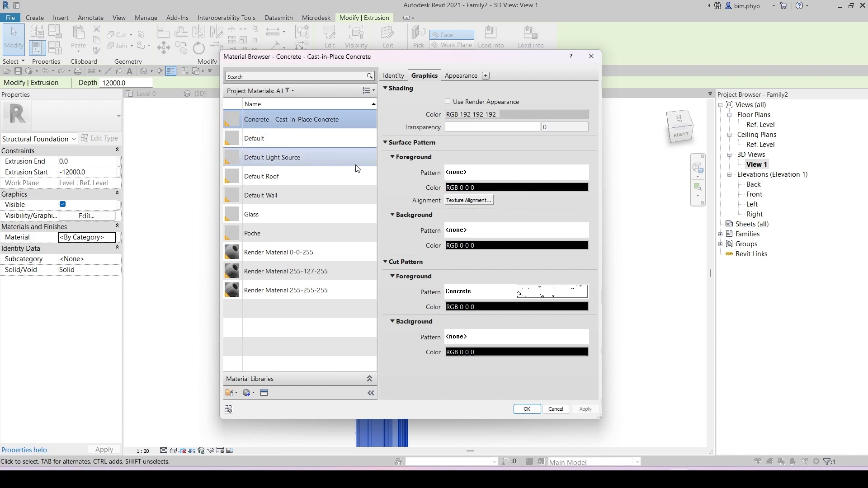
# Step: Create a new material and name it Metal
pyautogui.click(248, 393)
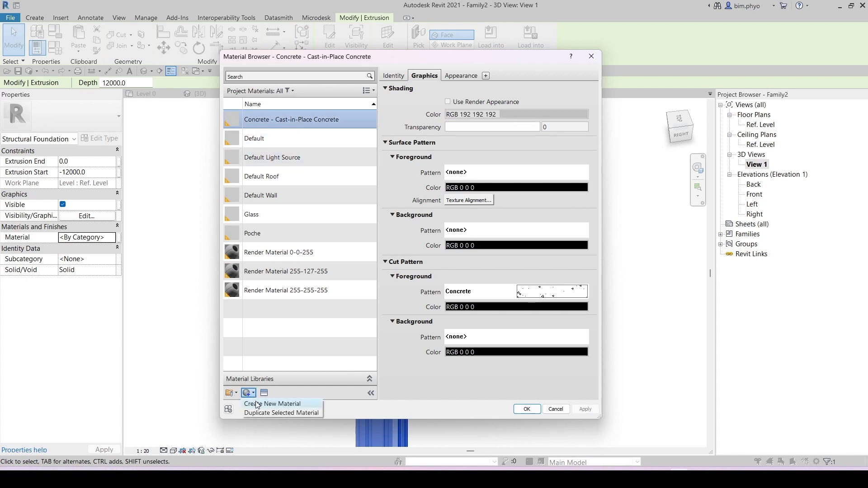
pyautogui.click(257, 404)
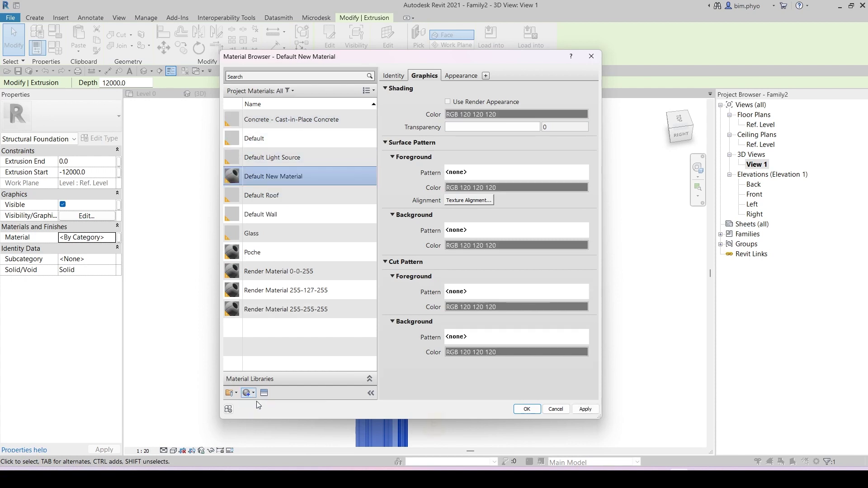
pyautogui.rightClick(270, 181)
pyautogui.click(287, 212)
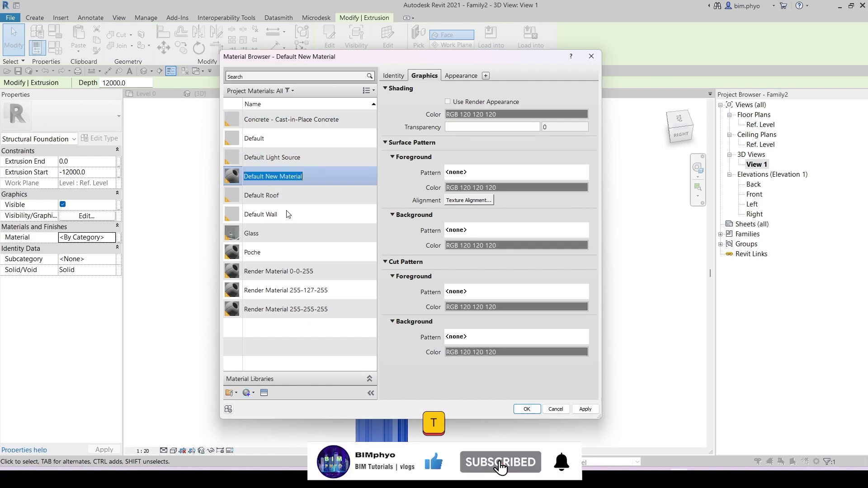
pyautogui.write('Metal')
pyautogui.press('Return')
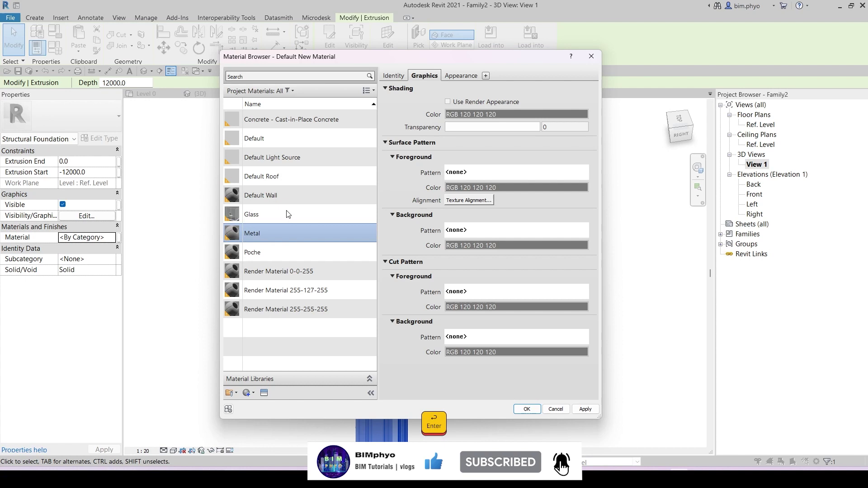
# Step: Search the assets for metal, give the Metal material the Plate appearance, and assign the material to the sheet pile extrusion
pyautogui.click(265, 392)
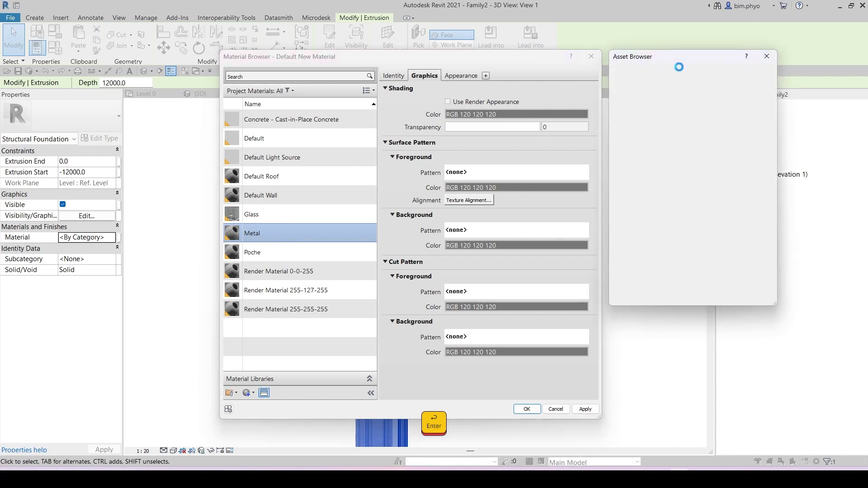
pyautogui.click(659, 72)
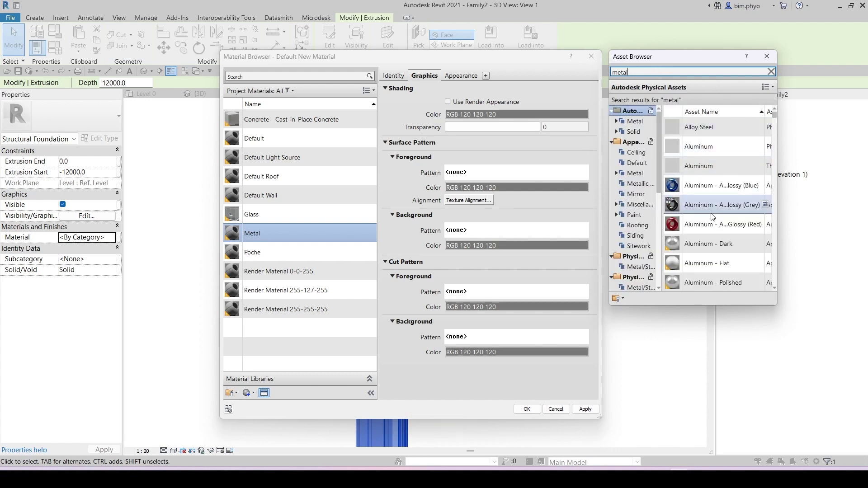
pyautogui.scroll(-3, 714, 213)
pyautogui.scroll(-8, 719, 213)
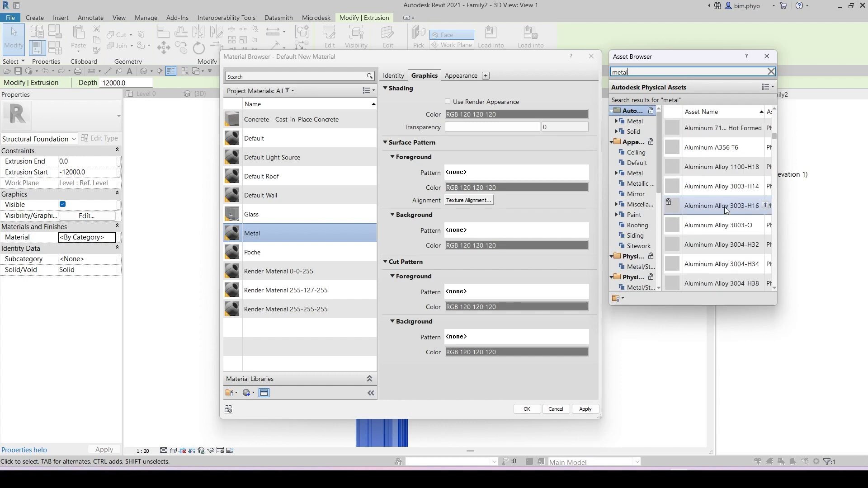
pyautogui.scroll(-10, 725, 207)
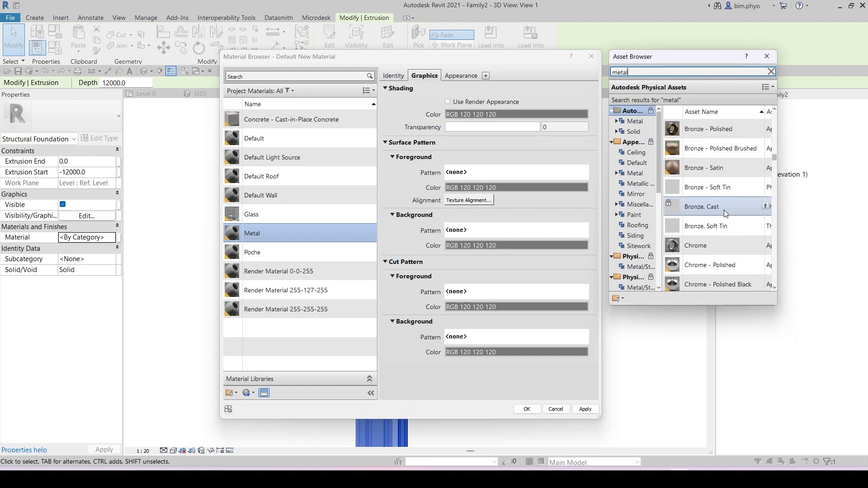
pyautogui.scroll(-10, 724, 209)
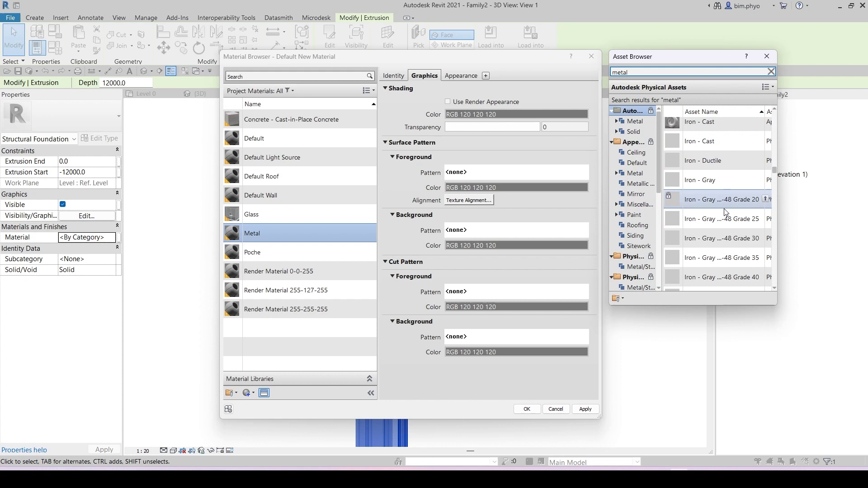
pyautogui.scroll(-7, 723, 209)
pyautogui.scroll(3, 714, 190)
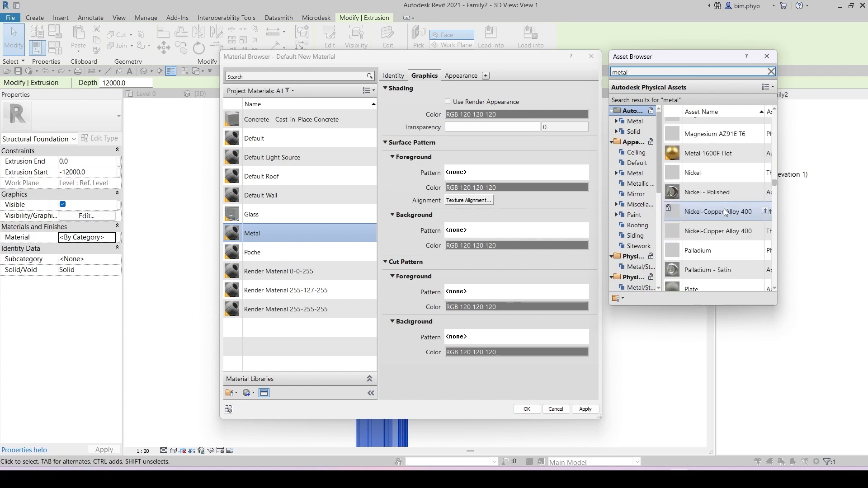
pyautogui.scroll(-3, 706, 210)
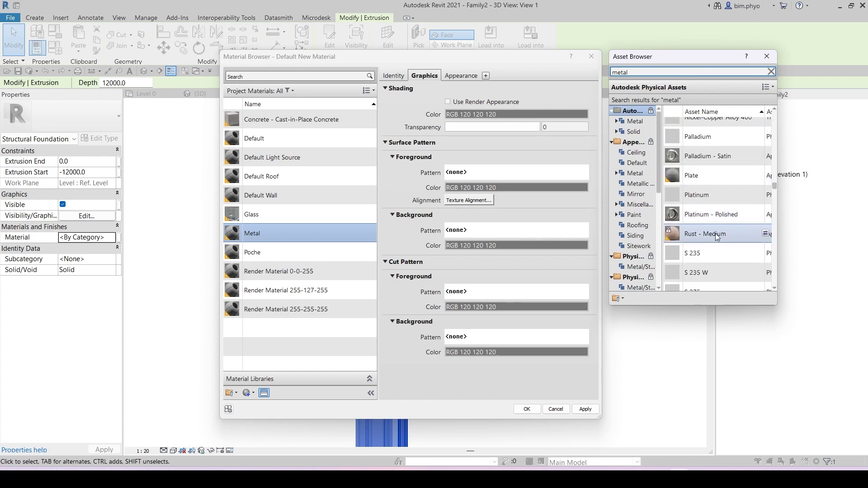
pyautogui.scroll(-1, 728, 199)
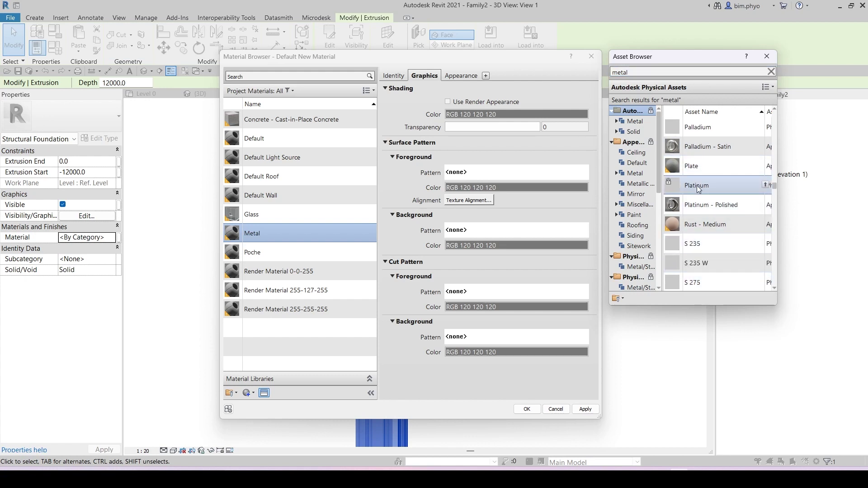
pyautogui.click(765, 167)
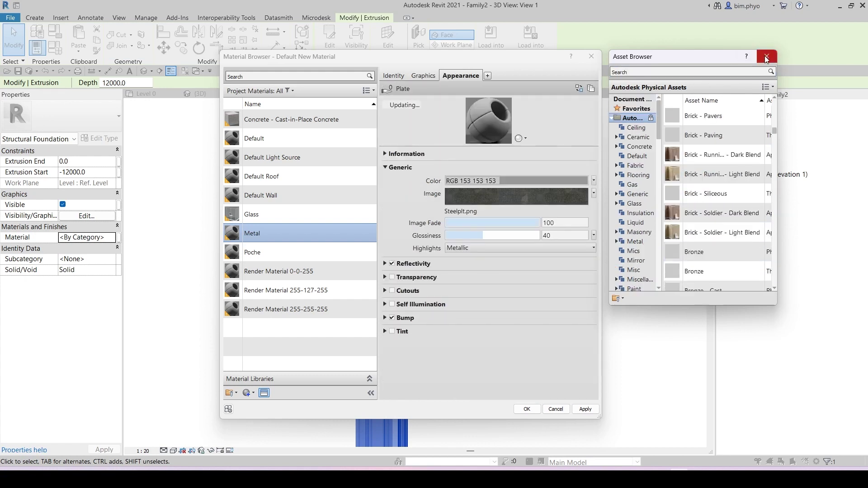
pyautogui.click(767, 56)
pyautogui.click(533, 408)
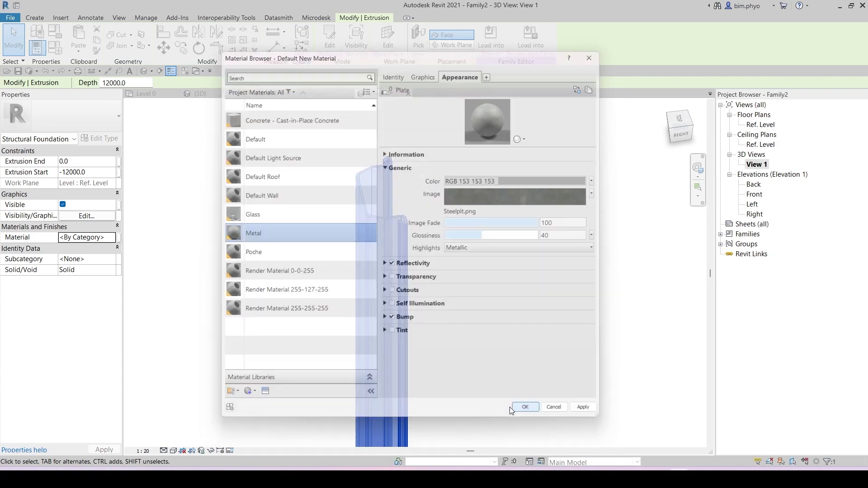
# Step: Save the family in the Downloads folder as Sheet Pile_VL
pyautogui.click(498, 304)
pyautogui.moveTo(407, 254); pyautogui.dragTo(463, 268, button='middle')
pyautogui.scroll(-2, 434, 276)
pyautogui.keyDown('shift'); pyautogui.moveTo(507, 301); pyautogui.dragTo(418, 239, button='middle'); pyautogui.keyUp('shift')
pyautogui.hotkey('ctrl', 's')
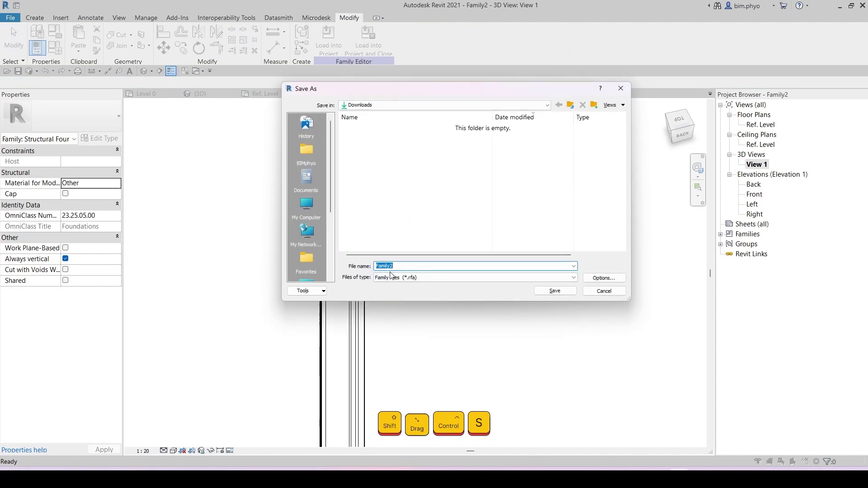
pyautogui.write('She')
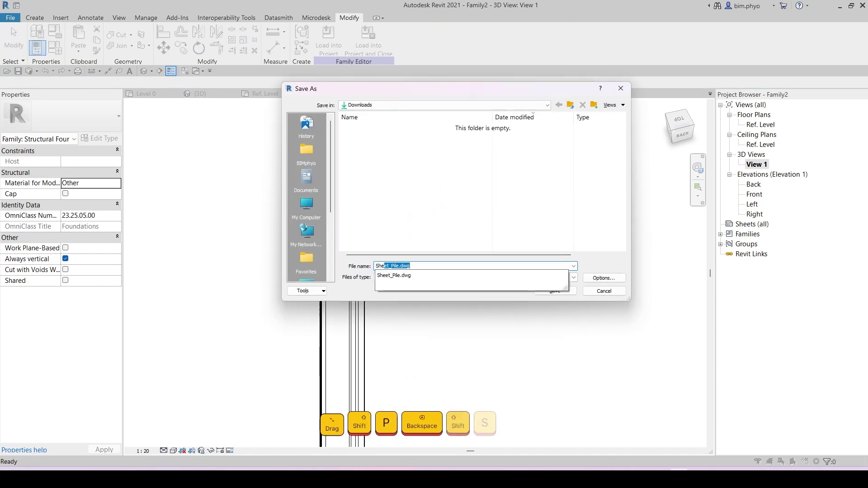
pyautogui.write('et Pile')
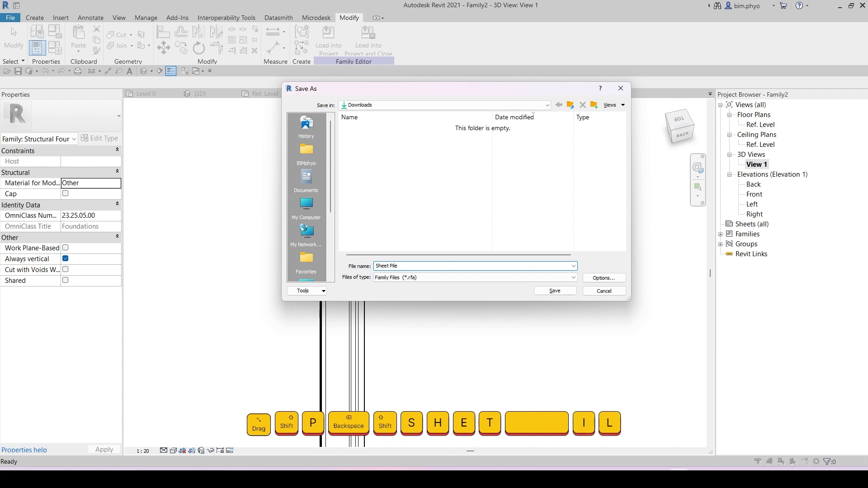
pyautogui.write('_VL')
pyautogui.press('Return')
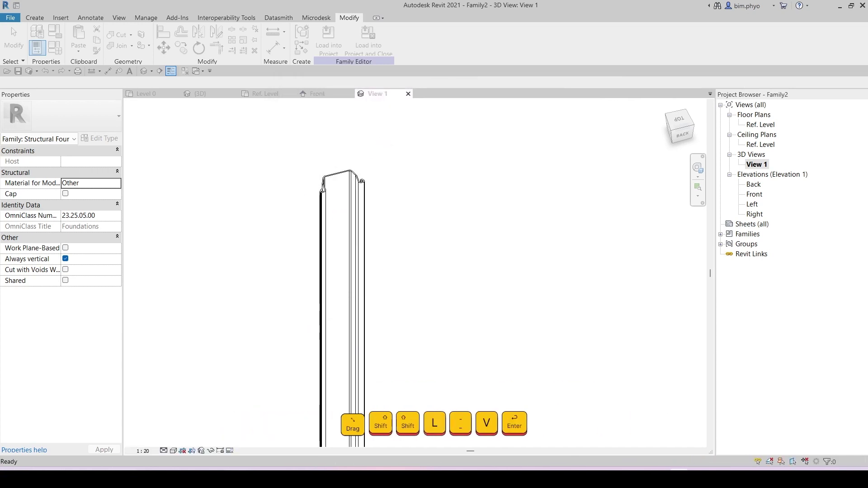
# Step: Close the family's Front and Ref. Level views, keeping its 3D view View 1 open
pyautogui.click(350, 94)
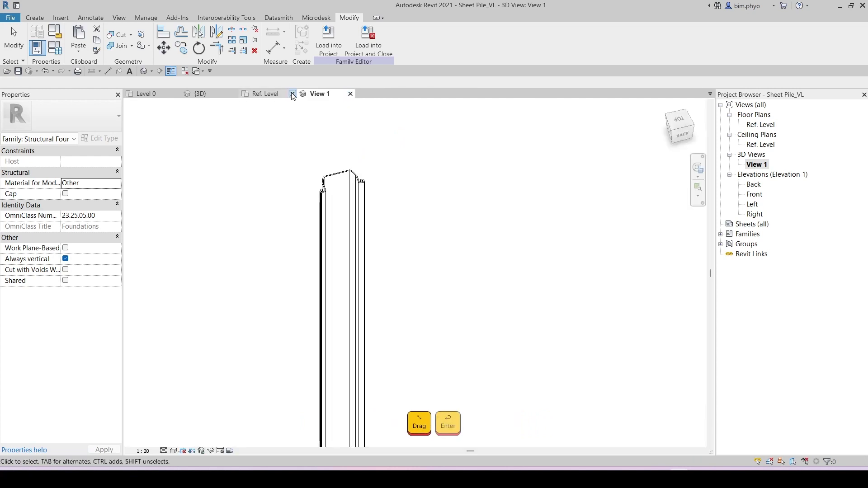
pyautogui.click(293, 94)
pyautogui.moveTo(327, 168); pyautogui.dragTo(331, 164, button='middle')
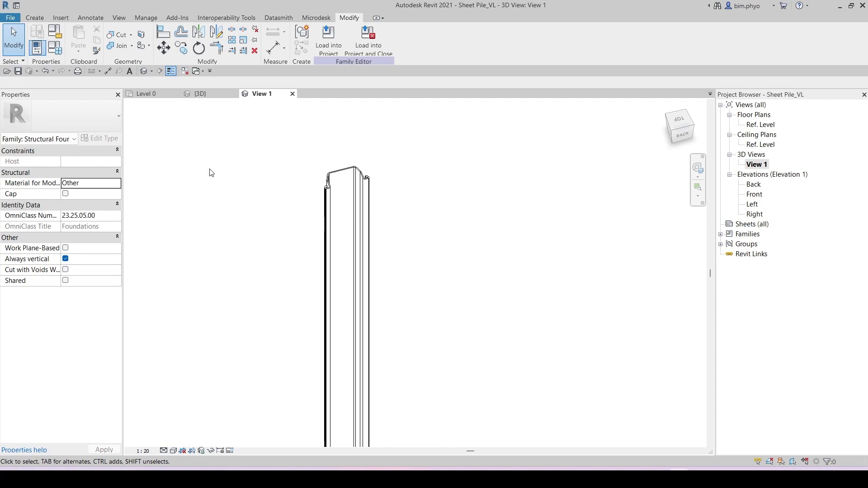
# Step: Examine the topography in Project1's {3D} view and return to the sheet pile family's 3D view
pyautogui.click(197, 96)
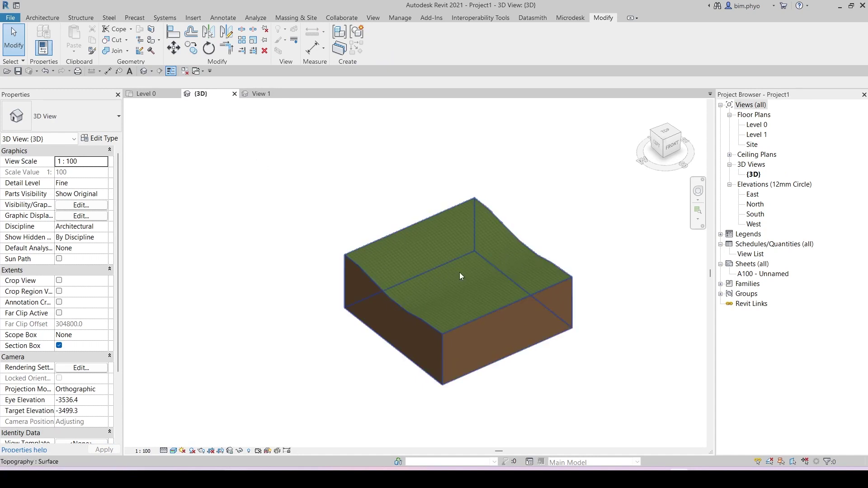
pyautogui.scroll(3, 345, 294)
pyautogui.scroll(2, 315, 245)
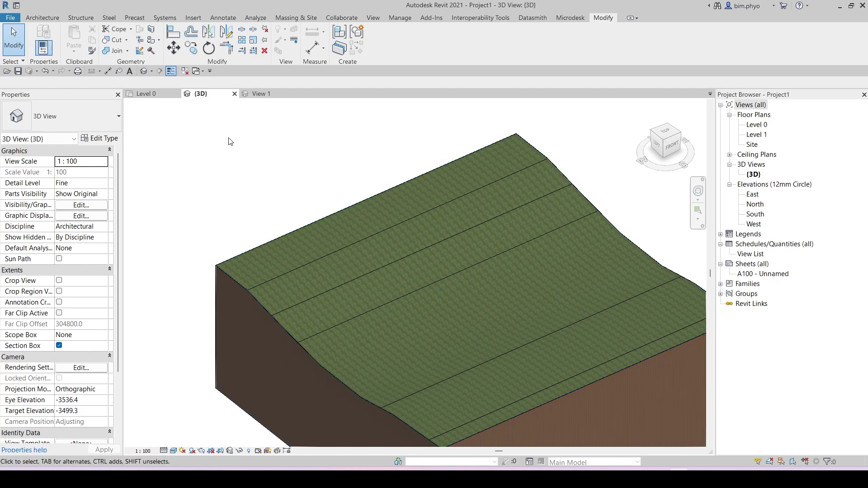
pyautogui.click(262, 94)
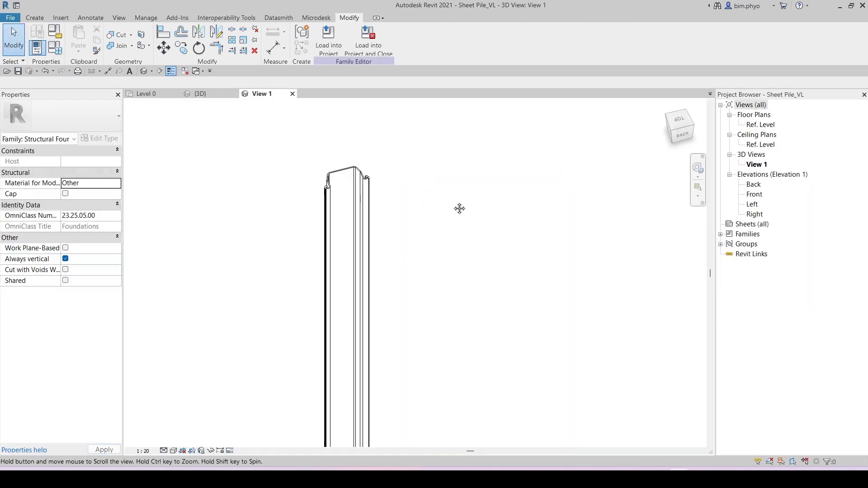
pyautogui.moveTo(459, 209); pyautogui.dragTo(420, 186, button='middle')
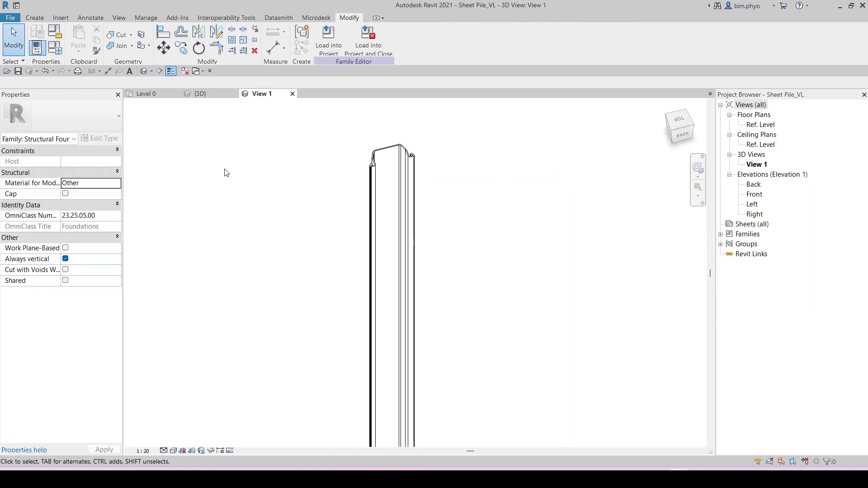
# Step: Create a new family from the Metric Baluster-Post template
pyautogui.click(10, 18)
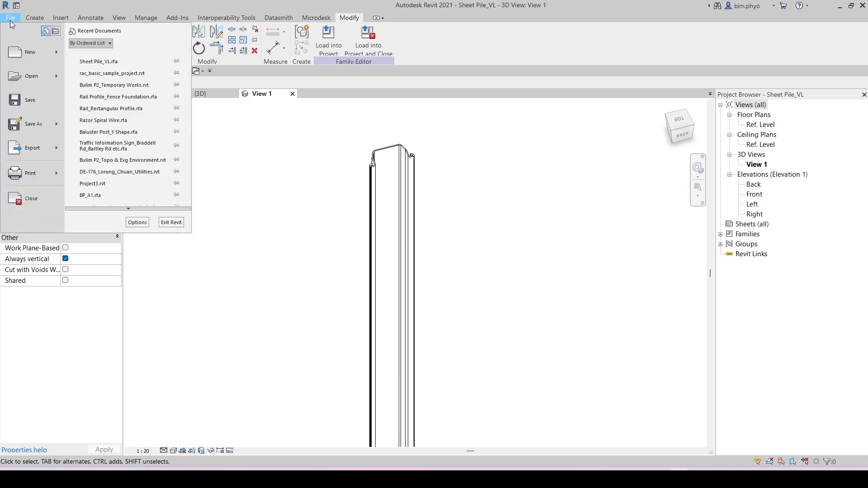
pyautogui.moveTo(59, 50)
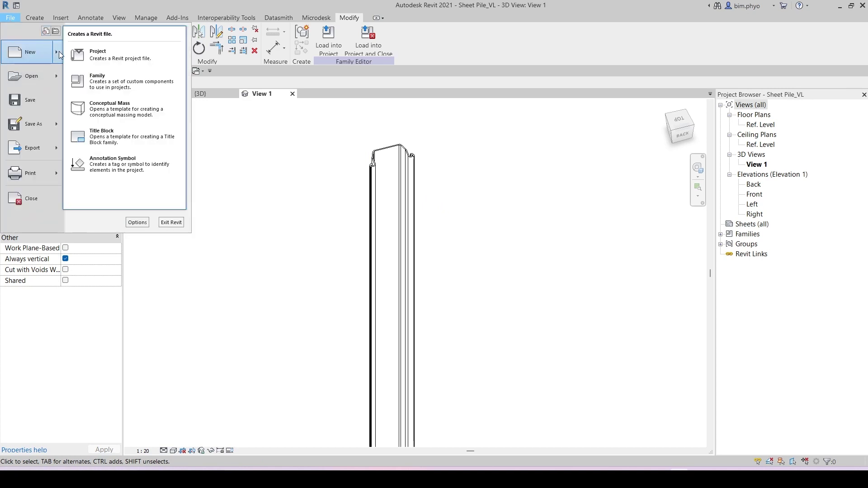
pyautogui.click(128, 85)
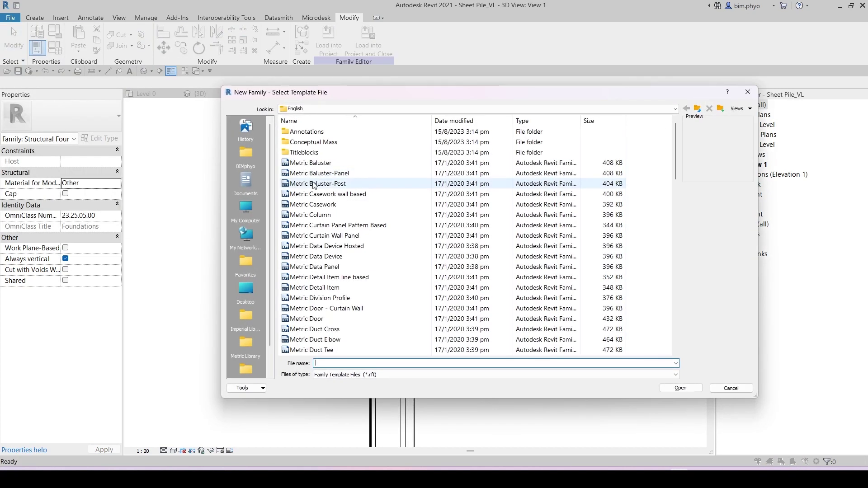
pyautogui.click(317, 183)
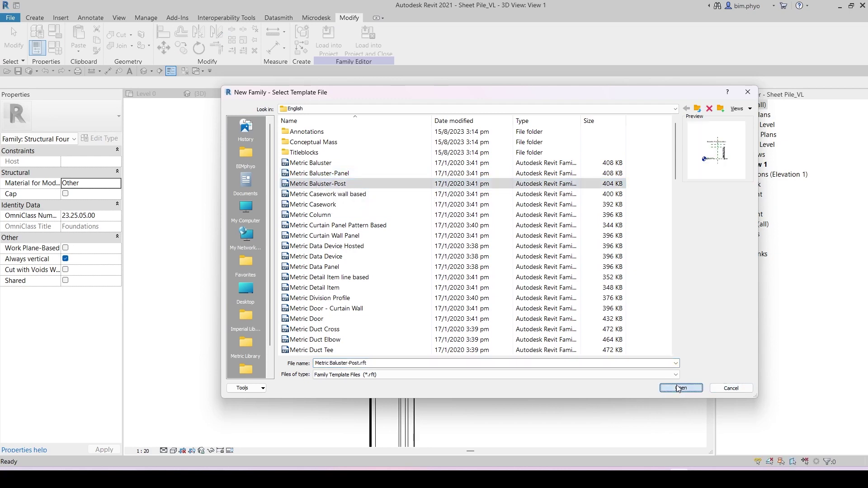
pyautogui.click(680, 388)
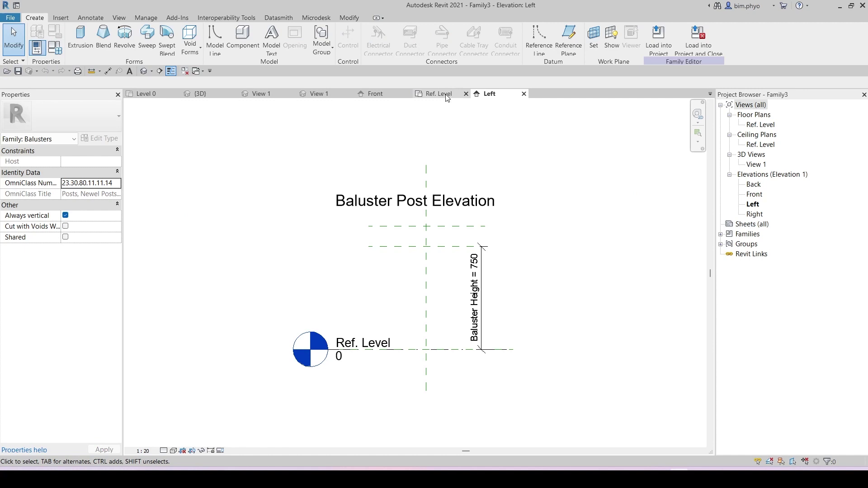
# Step: Check the baluster post family's Ref. Level plan, 3D view and Front elevation, and return to the sheet pile family's 3D view
pyautogui.click(446, 98)
pyautogui.press('Escape')
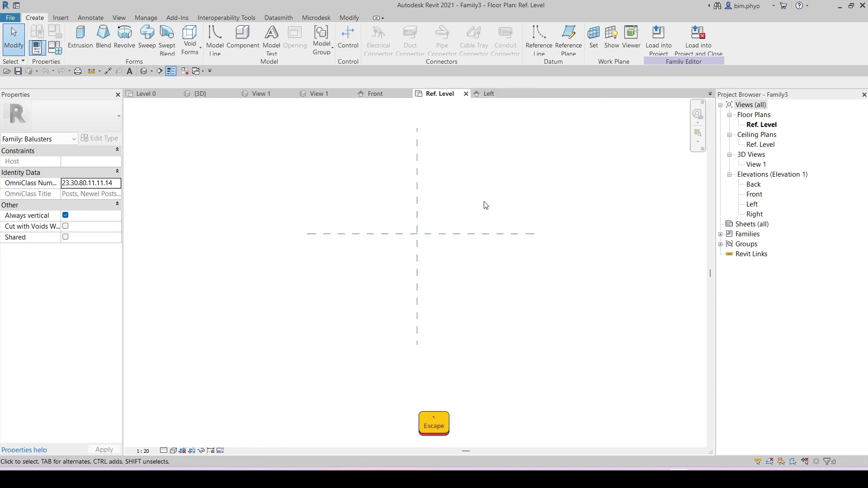
pyautogui.click(321, 90)
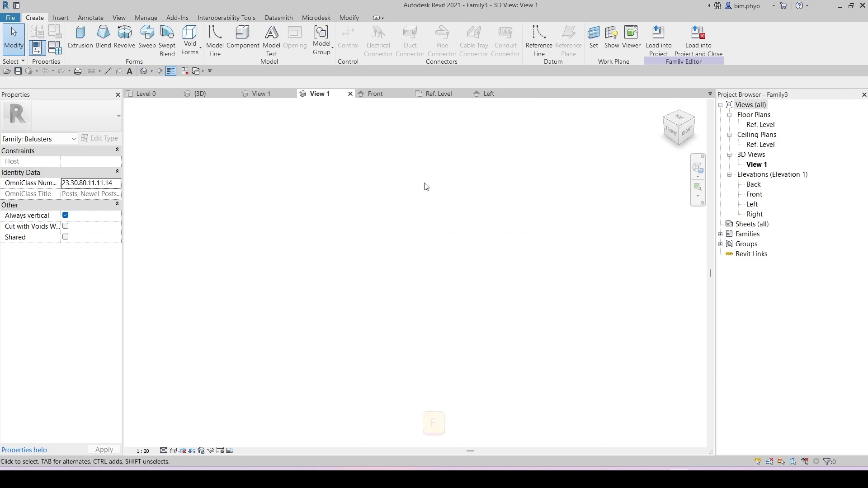
pyautogui.click(372, 93)
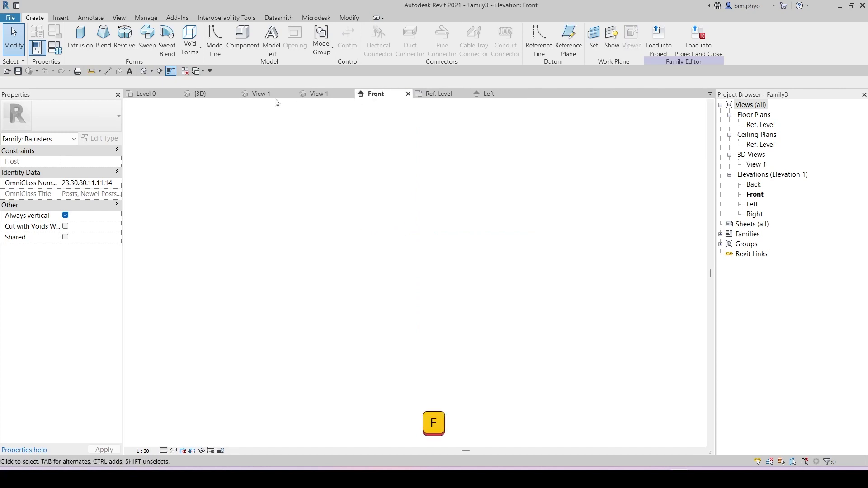
pyautogui.click(270, 93)
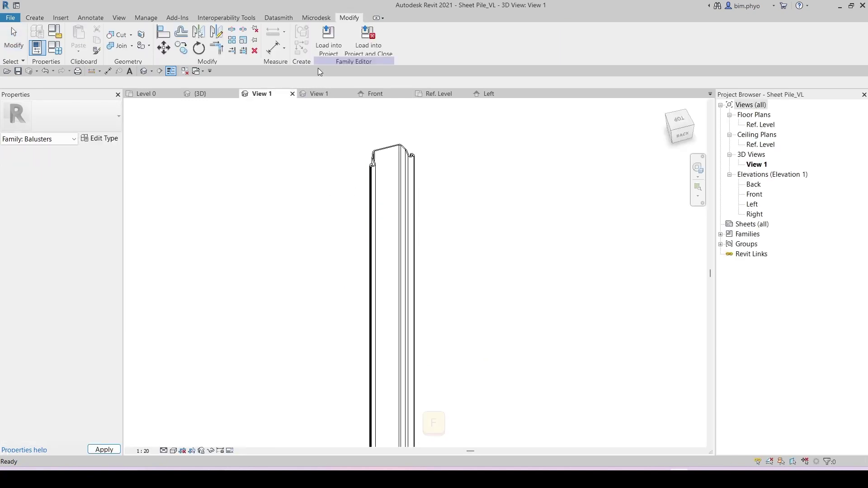
# Step: Load the sheet pile family into Family3 and place one instance at the crossing of the Ref. Level plan's center reference planes
pyautogui.click(328, 38)
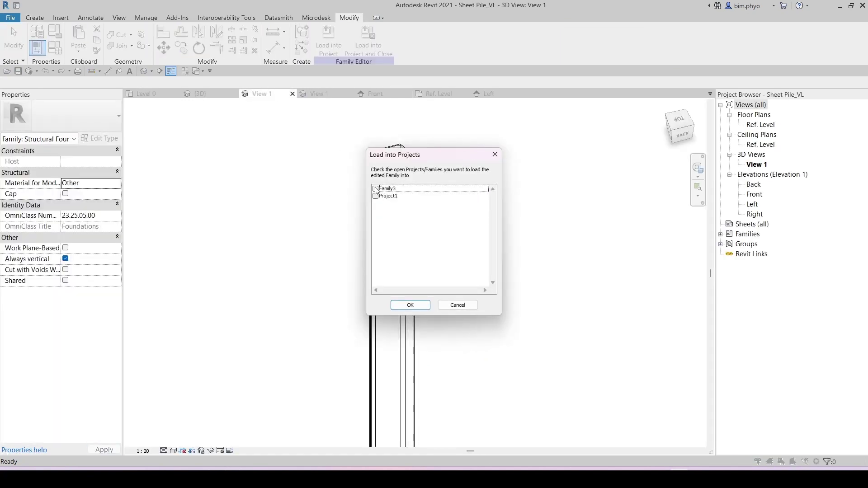
pyautogui.click(376, 189)
pyautogui.click(411, 306)
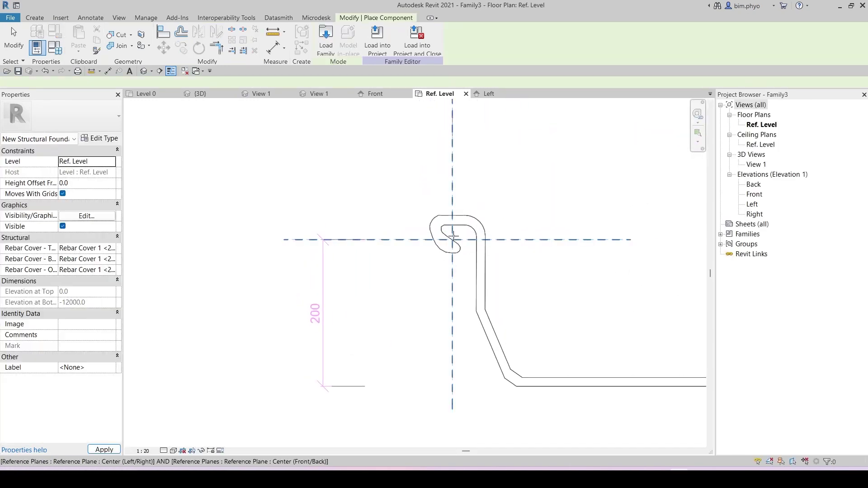
pyautogui.click(442, 238)
pyautogui.scroll(-6, 445, 238)
pyautogui.press('Escape')
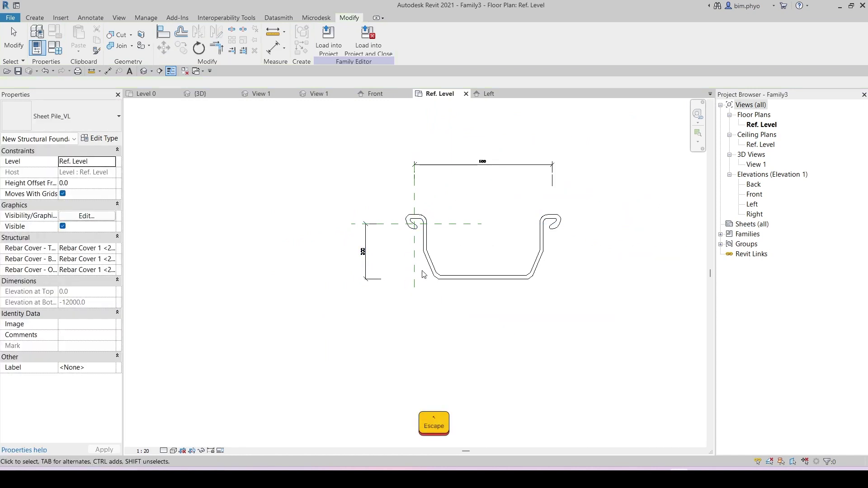
# Step: Rotate the placed sheet pile in 90° increments until its length runs downward from the Center (Front/Back) plane with its web on the left side
pyautogui.click(447, 277)
pyautogui.scroll(2, 404, 252)
pyautogui.press('space')
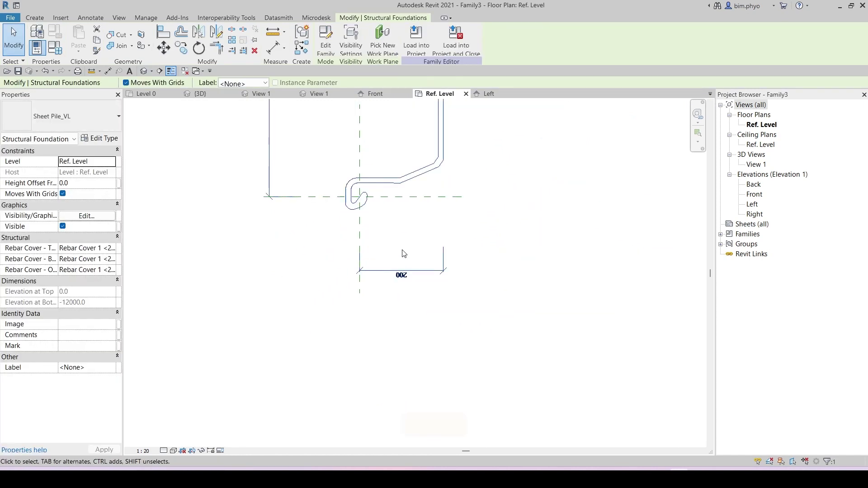
pyautogui.press('space')
pyautogui.press('space')
pyautogui.press('Escape')
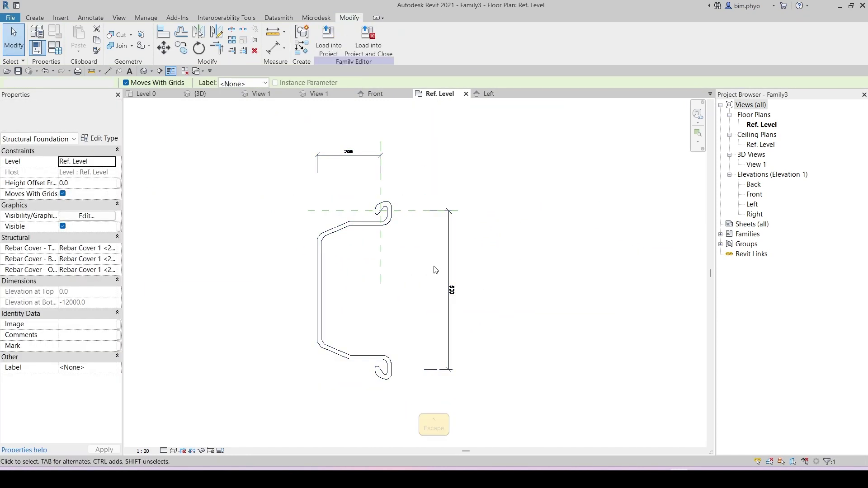
# Step: Edit the sheet pile family, delete the imported Sheet_Pile.dwg in its Ref. Level plan, and save the family
pyautogui.doubleClick(333, 232)
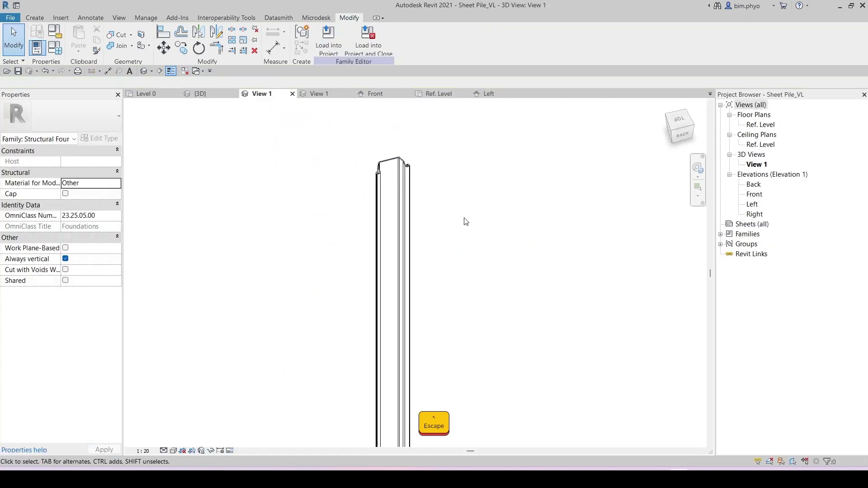
pyautogui.doubleClick(761, 125)
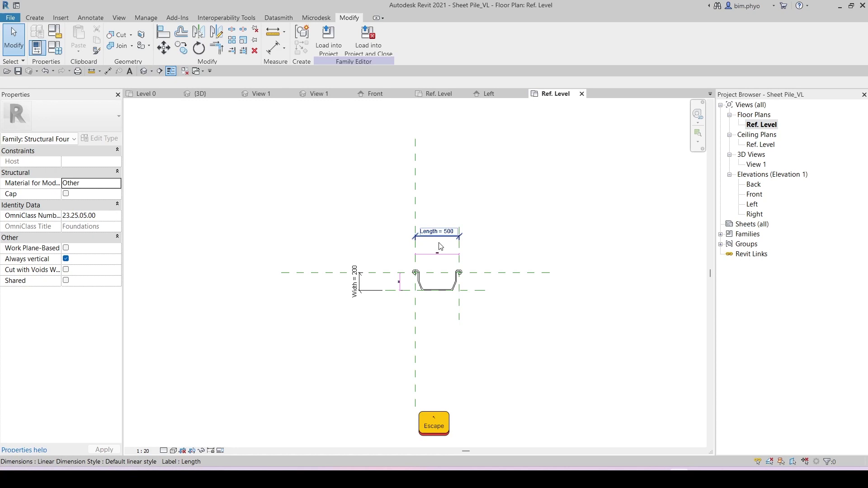
pyautogui.click(424, 264)
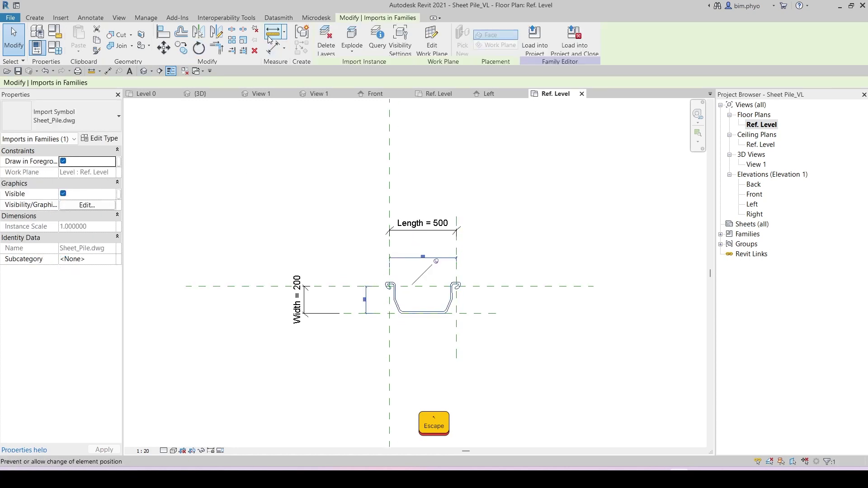
pyautogui.click(515, 226)
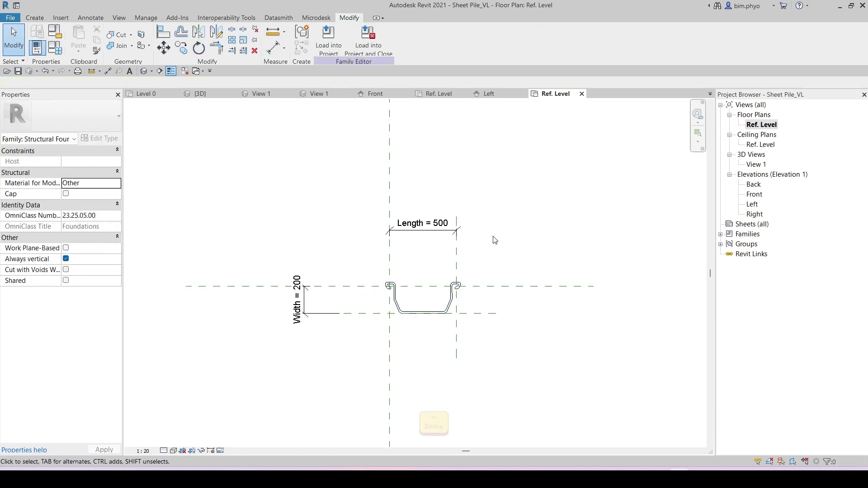
pyautogui.hotkey('ctrl', 's')
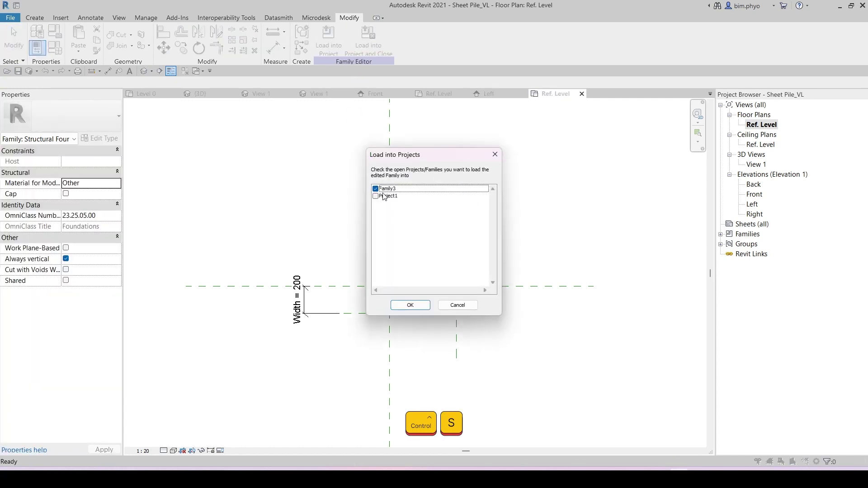
# Step: Reload the sheet pile family into Family3, overwriting the existing version and its parameter values
pyautogui.click(401, 306)
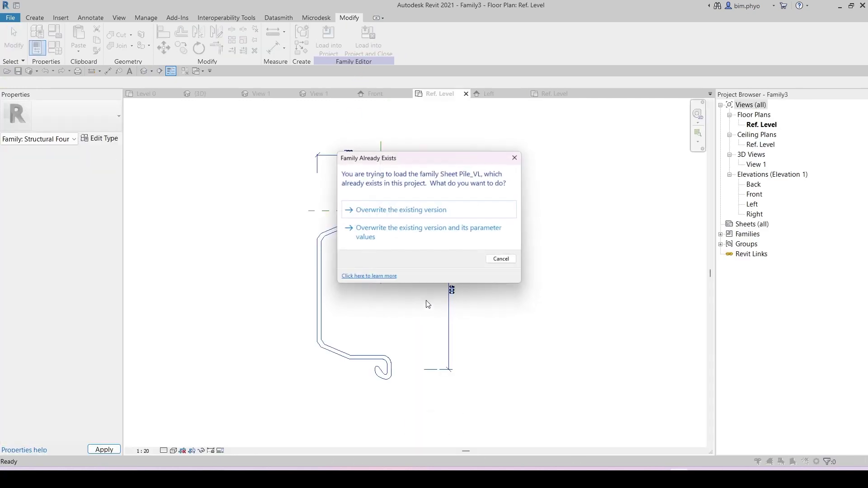
pyautogui.click(404, 233)
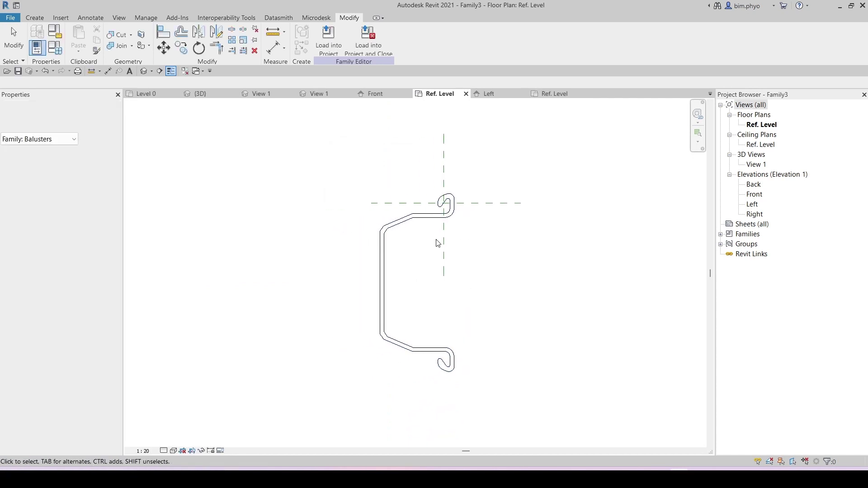
pyautogui.scroll(-3, 425, 231)
pyautogui.press('Escape')
pyautogui.click(387, 285)
pyautogui.moveTo(497, 363); pyautogui.dragTo(468, 301, button='middle')
pyautogui.scroll(-2, 479, 256)
pyautogui.press('Escape')
# Step: Align and lock the sheet pile to the Center (Left/Right) and Center (Front/Back) reference planes
pyautogui.press('a')
pyautogui.press('l')
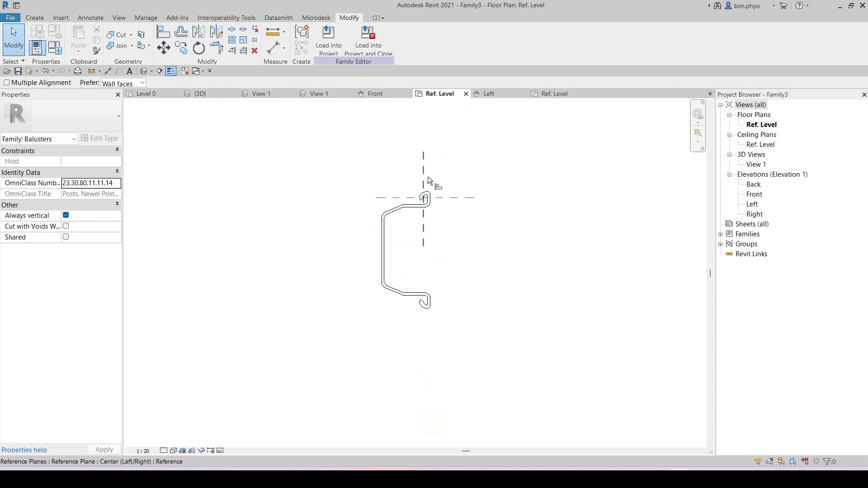
pyautogui.click(428, 190)
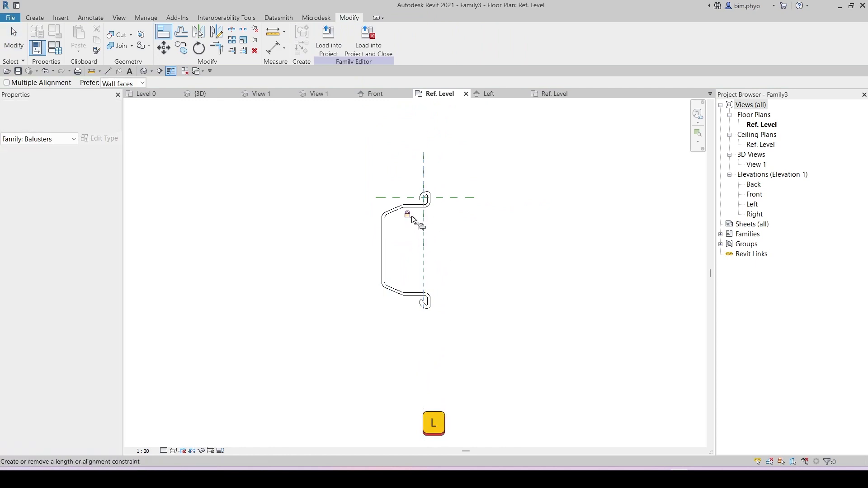
pyautogui.click(449, 197)
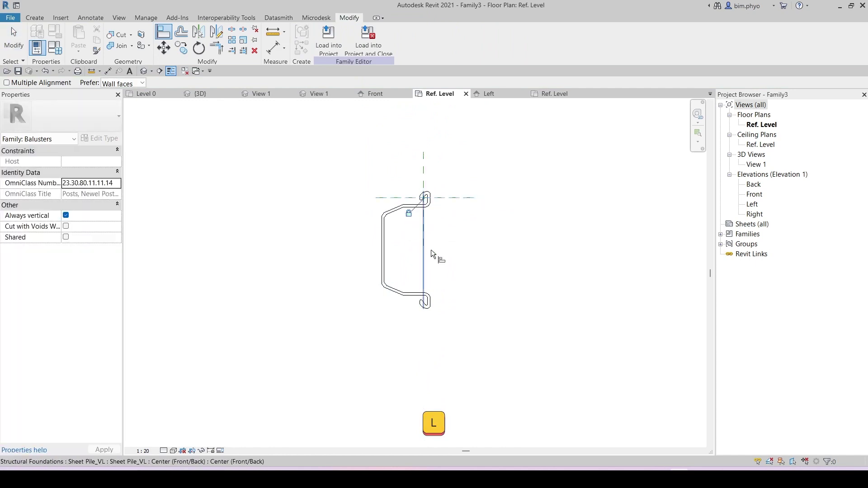
pyautogui.press('Escape')
# Step: Copy the sheet pile about 680 mm straight below the original
pyautogui.click(426, 264)
pyautogui.press('c')
pyautogui.press('o')
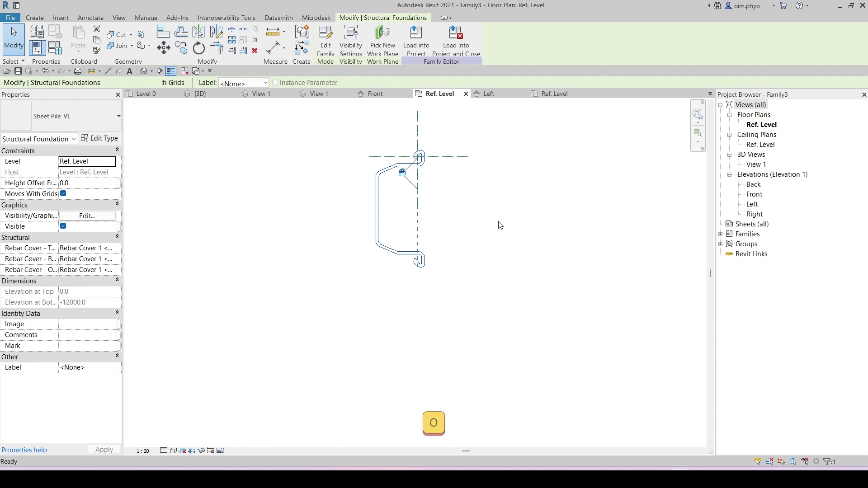
pyautogui.click(506, 206)
pyautogui.click(518, 344)
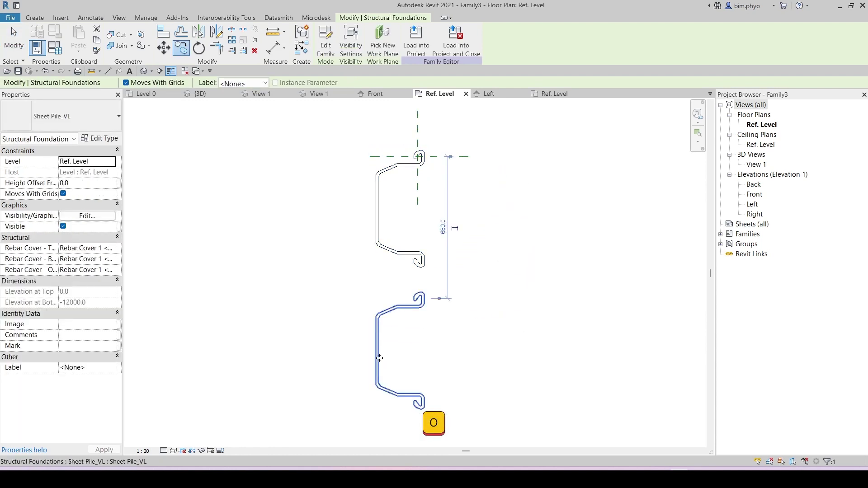
# Step: Rotate the copied sheet pile 180° and move it clear below the first one, slightly to the right of its center line
pyautogui.press('space')
pyautogui.press('space')
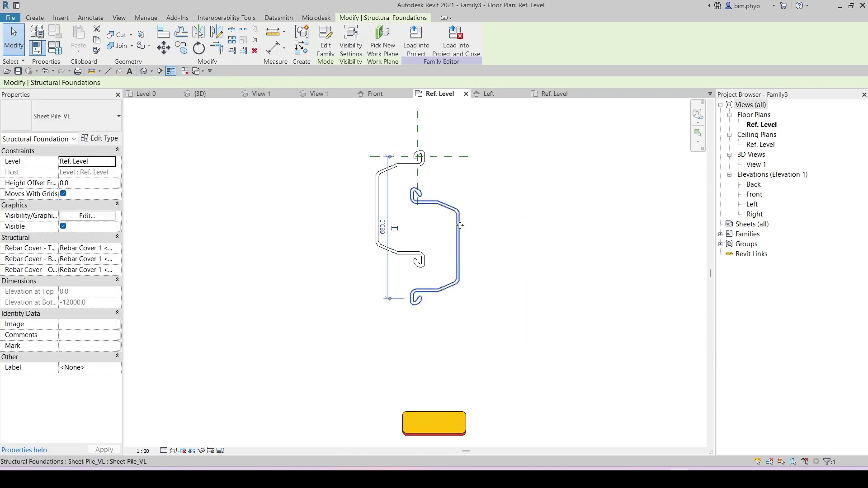
pyautogui.moveTo(455, 218); pyautogui.dragTo(472, 343)
pyautogui.press('Escape')
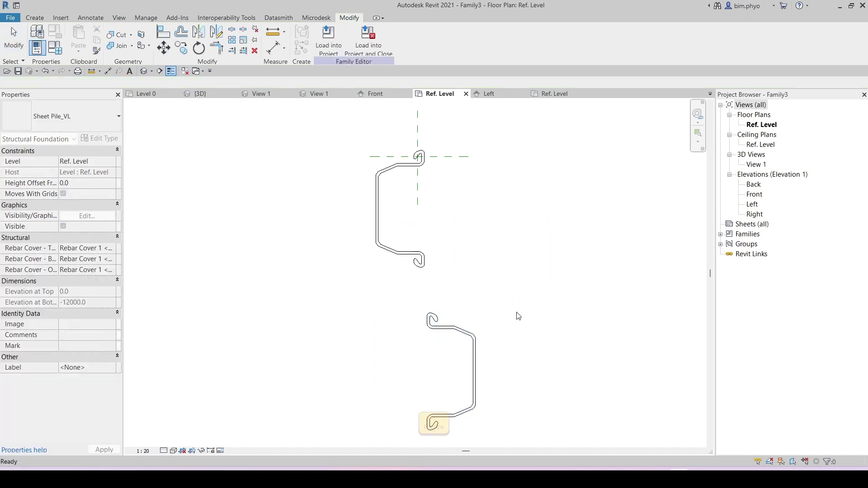
# Step: Try to align and lock the copied sheet pile to the first sheet pile's vertical center line
pyautogui.press('a')
pyautogui.press('l')
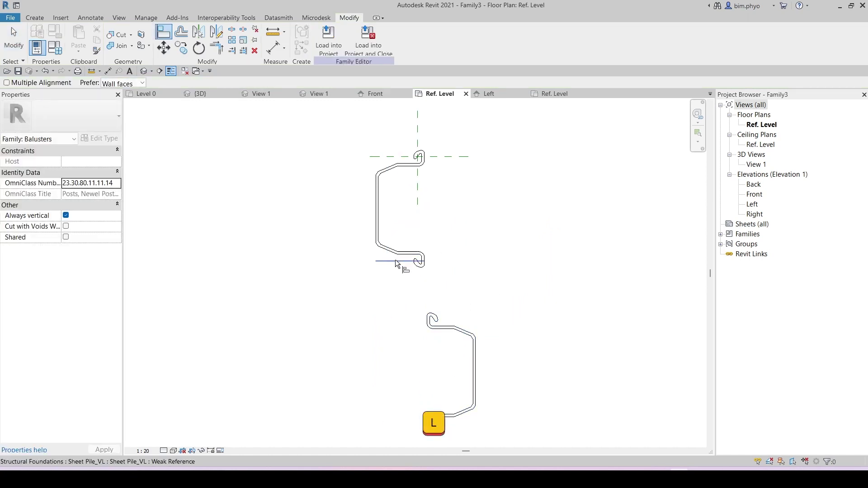
pyautogui.click(417, 229)
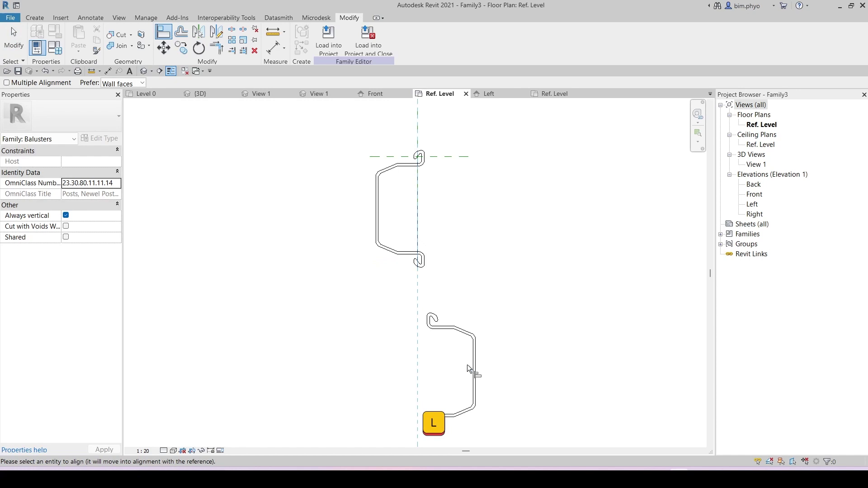
pyautogui.click(433, 322)
pyautogui.click(433, 306)
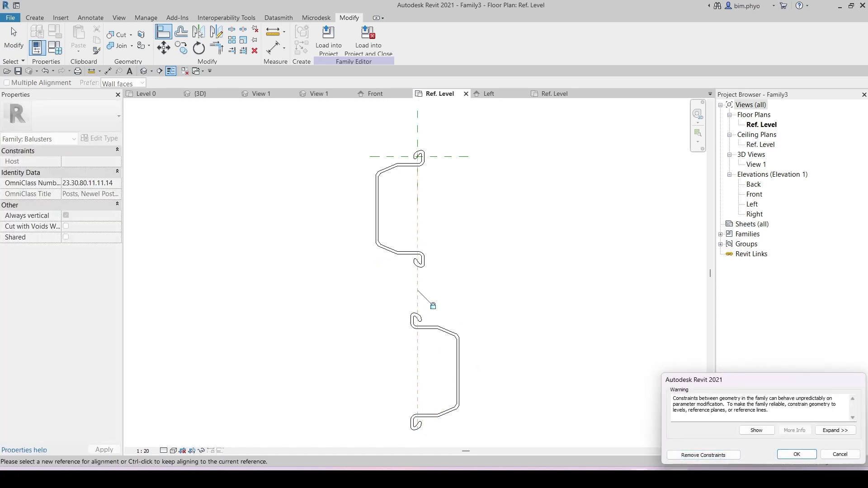
pyautogui.press('Escape')
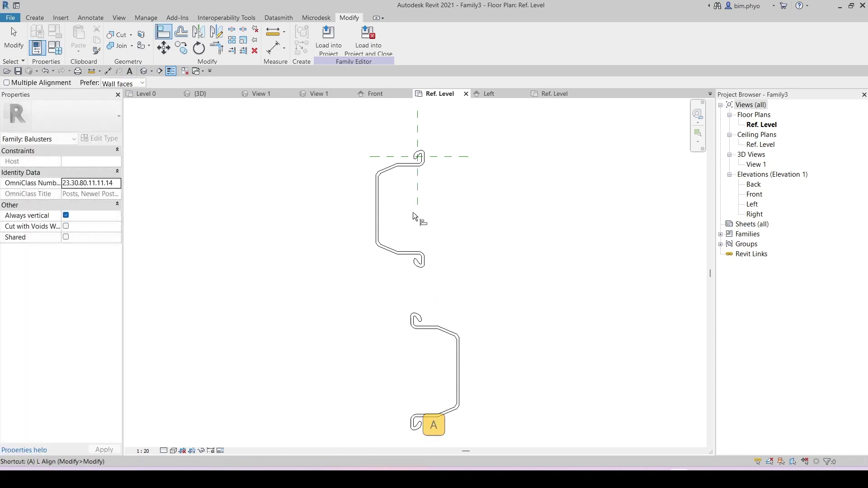
pyautogui.press('Escape')
pyautogui.press('Escape')
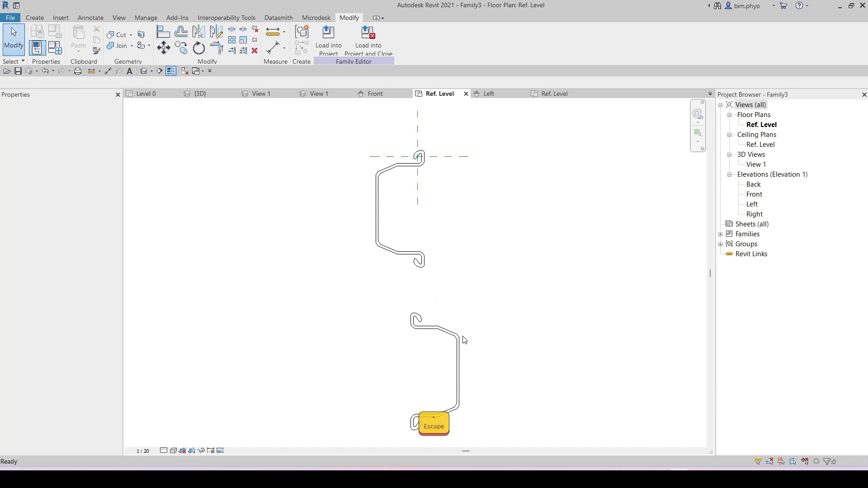
# Step: Align and lock the copied sheet pile to the Center (Left/Right) reference plane
pyautogui.click(463, 346)
pyautogui.press('a')
pyautogui.press('l')
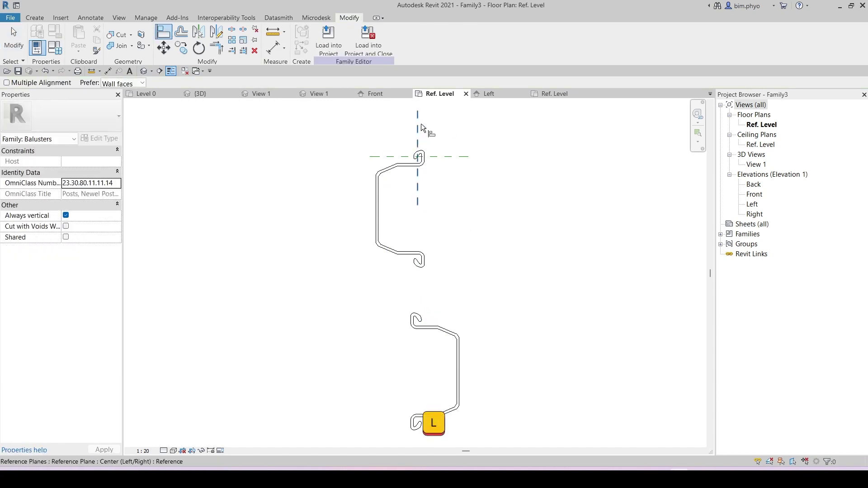
pyautogui.click(419, 345)
pyautogui.click(432, 287)
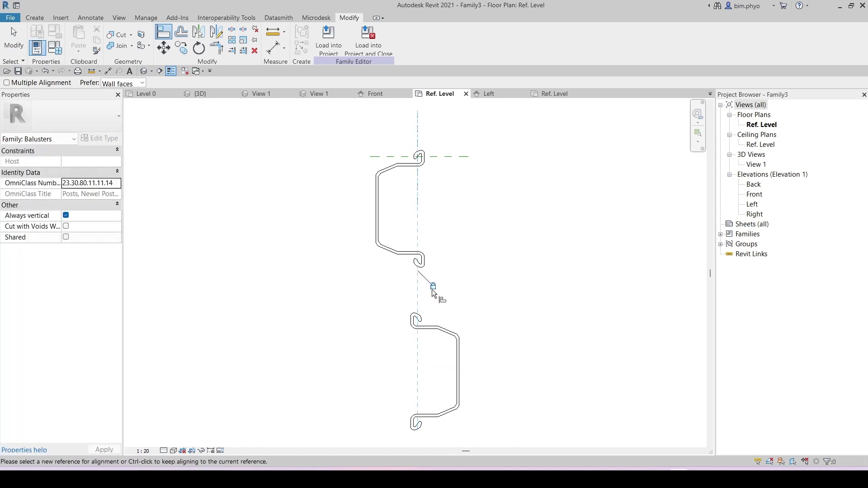
# Step: Align the copied sheet pile's upper hook with the first pile's lower hook so they interlock, and remove the lock constraint between them
pyautogui.click(406, 261)
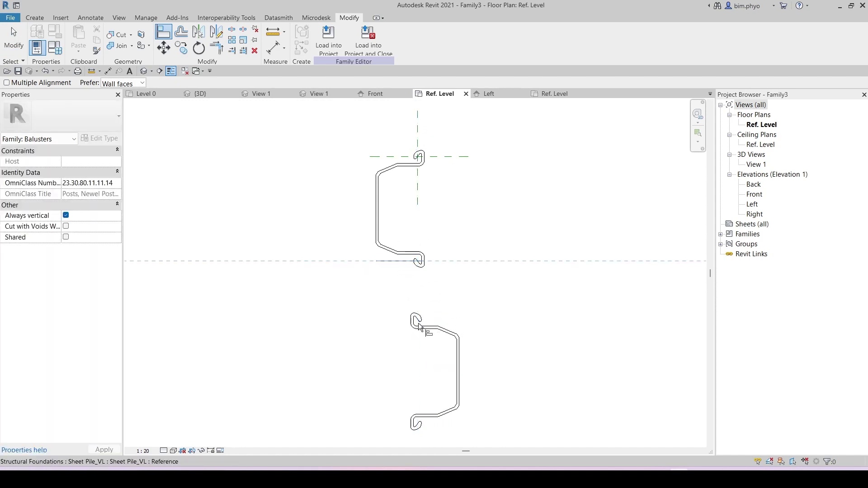
pyautogui.click(433, 320)
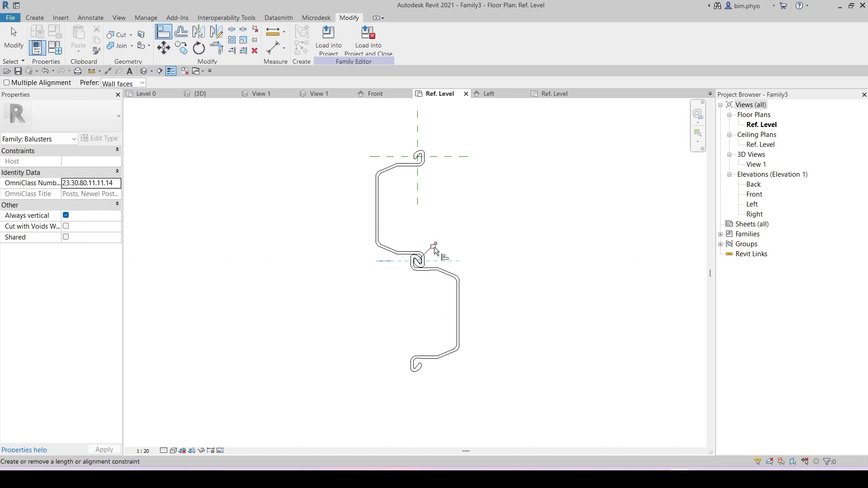
pyautogui.click(433, 246)
pyautogui.click(705, 454)
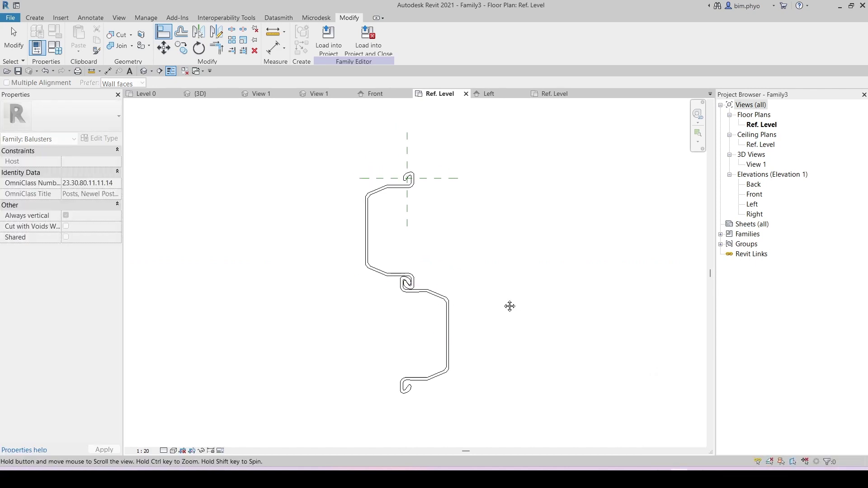
pyautogui.press('Escape')
pyautogui.scroll(2, 390, 274)
pyautogui.press('Escape')
pyautogui.scroll(2, 390, 274)
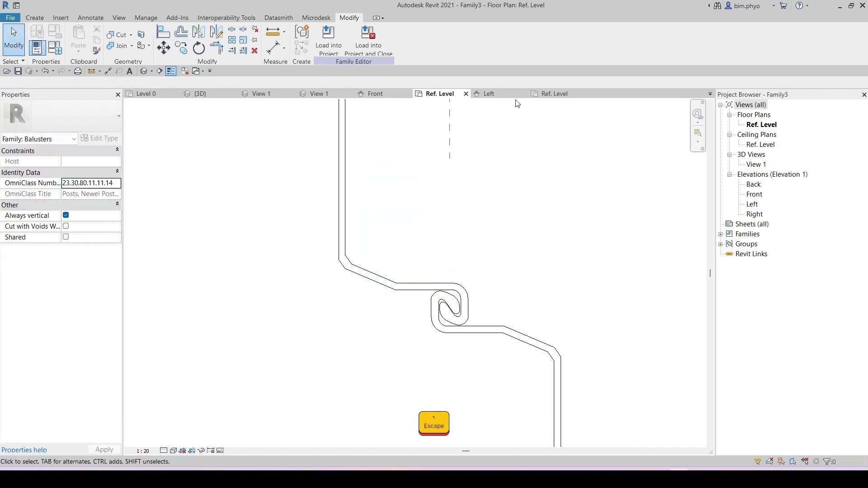
# Step: Set the Baluster Height family parameter to 150 and check the reference planes in the Left elevation
pyautogui.click(489, 94)
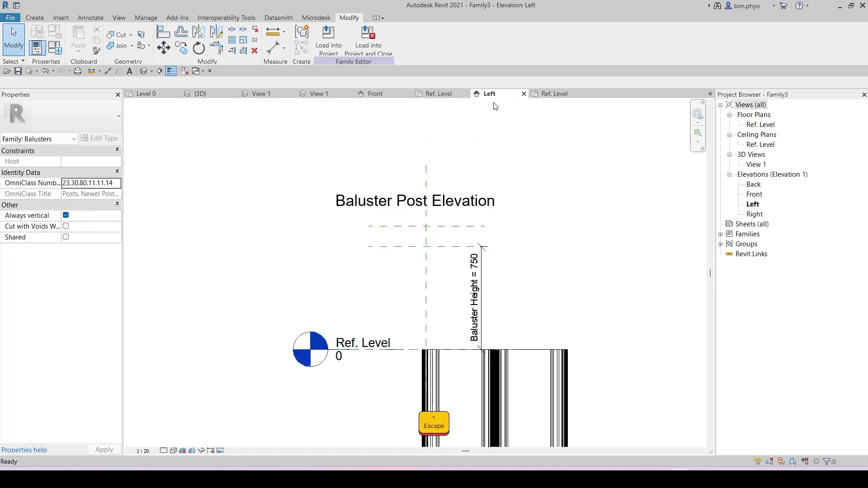
pyautogui.scroll(3, 467, 264)
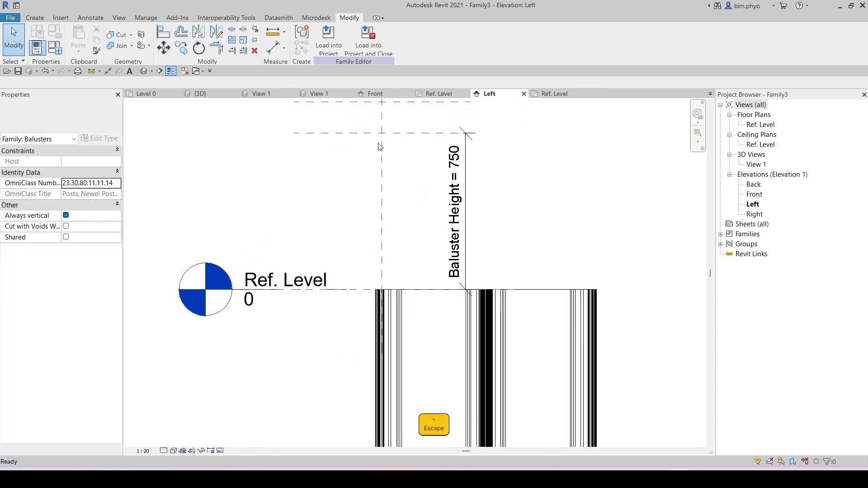
pyautogui.scroll(-2, 409, 276)
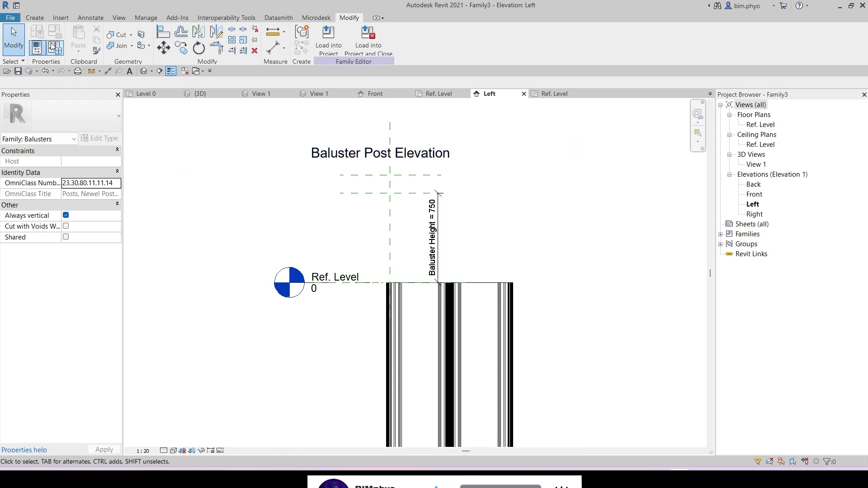
pyautogui.press('f')
pyautogui.press('t')
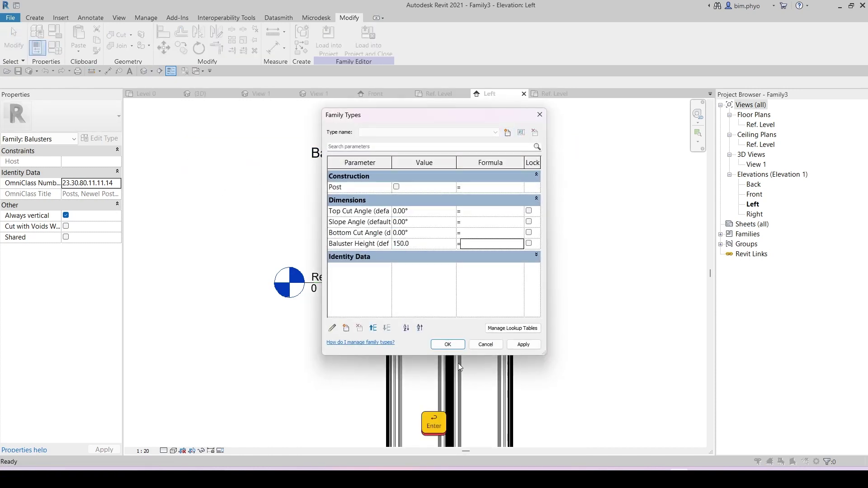
pyautogui.click(453, 346)
pyautogui.scroll(3, 470, 246)
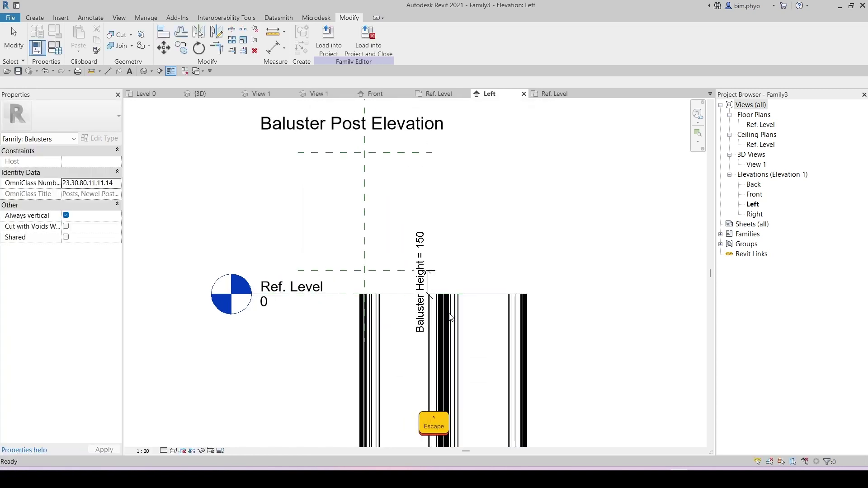
# Step: Align the tops of both sheet piles to the Baluster Height reference plane in the Left elevation
pyautogui.press('l')
pyautogui.click(380, 270)
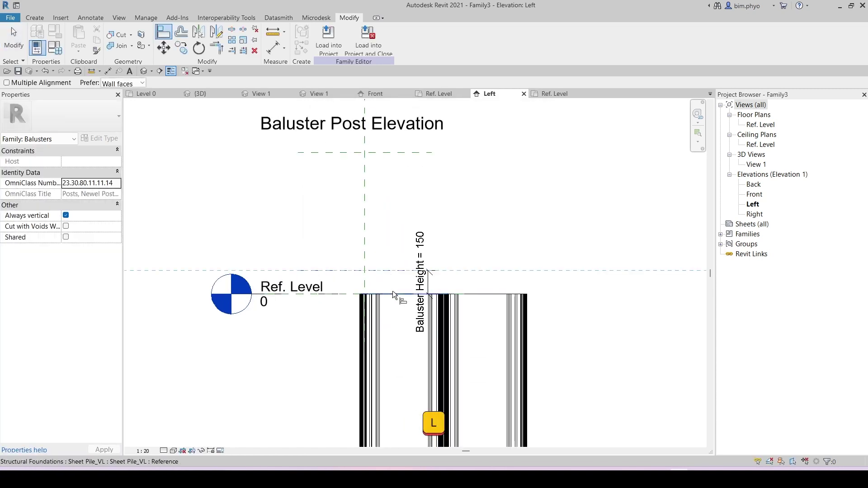
pyautogui.click(393, 293)
pyautogui.click(344, 271)
pyautogui.click(502, 295)
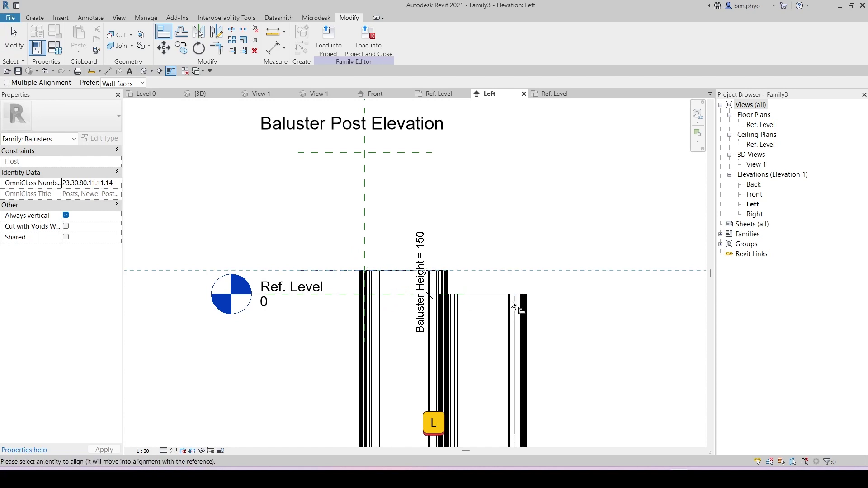
pyautogui.moveTo(550, 273); pyautogui.dragTo(557, 220, button='middle')
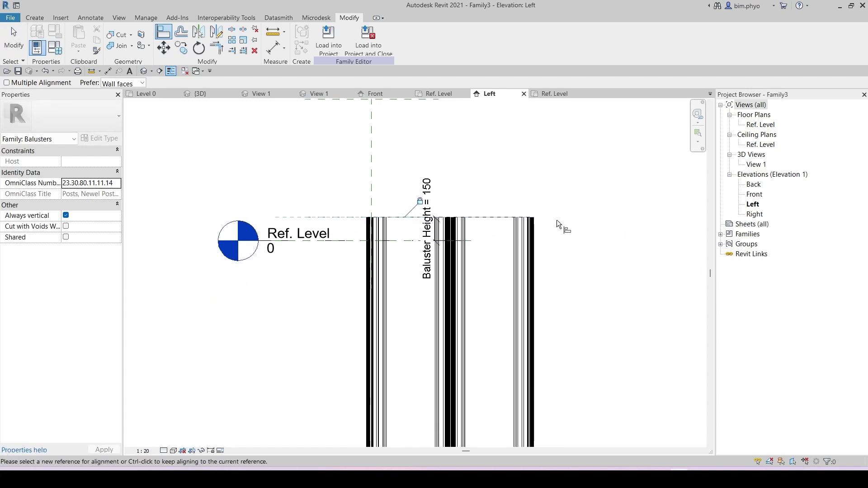
pyautogui.press('Escape')
pyautogui.click(314, 97)
pyautogui.moveTo(315, 247); pyautogui.dragTo(484, 346, button='middle')
pyautogui.press('Escape')
# Step: Close the Sheet Pile_VL plan view and measure the overall length of the two interlocked piles in the baluster family's Ref. Level plan
pyautogui.click(551, 94)
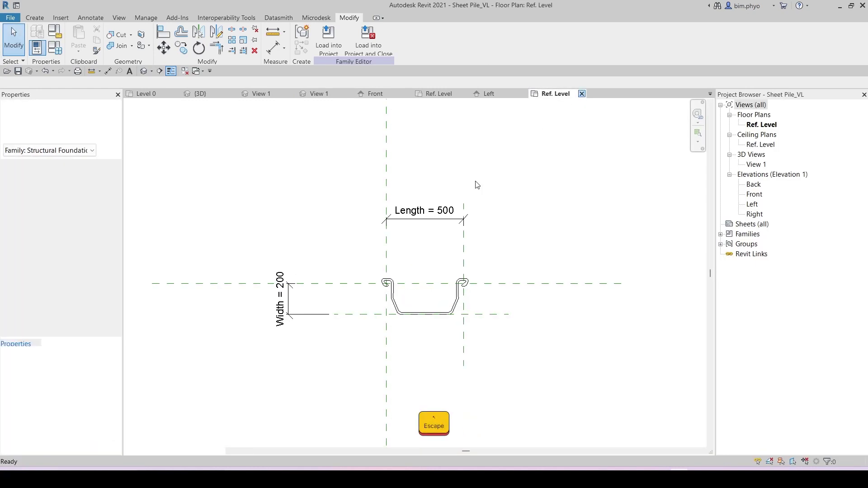
pyautogui.click(582, 93)
pyautogui.click(437, 94)
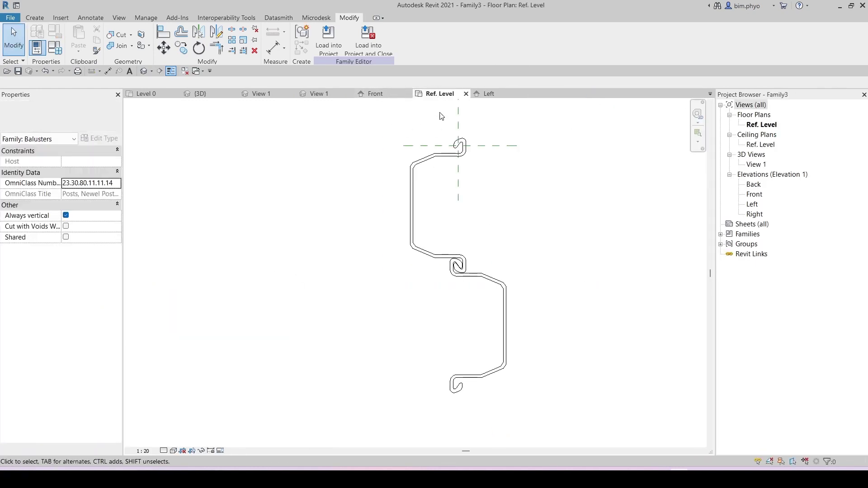
pyautogui.press('d')
pyautogui.press('i')
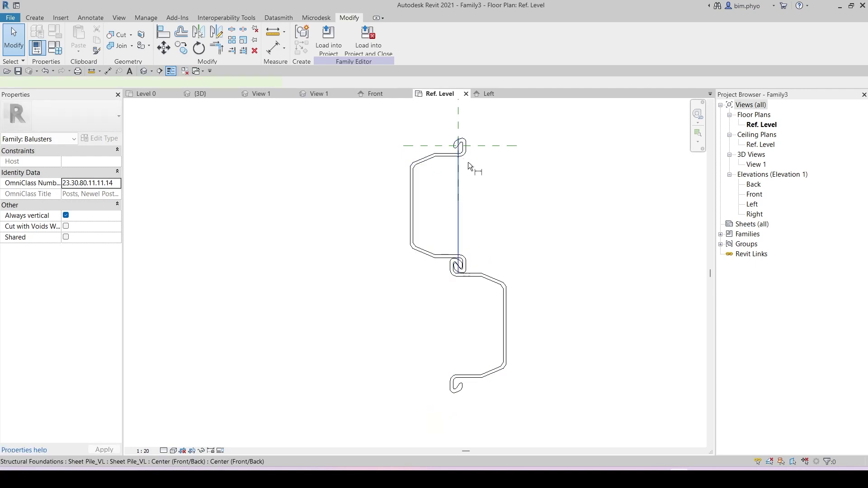
pyautogui.click(500, 146)
pyautogui.click(474, 386)
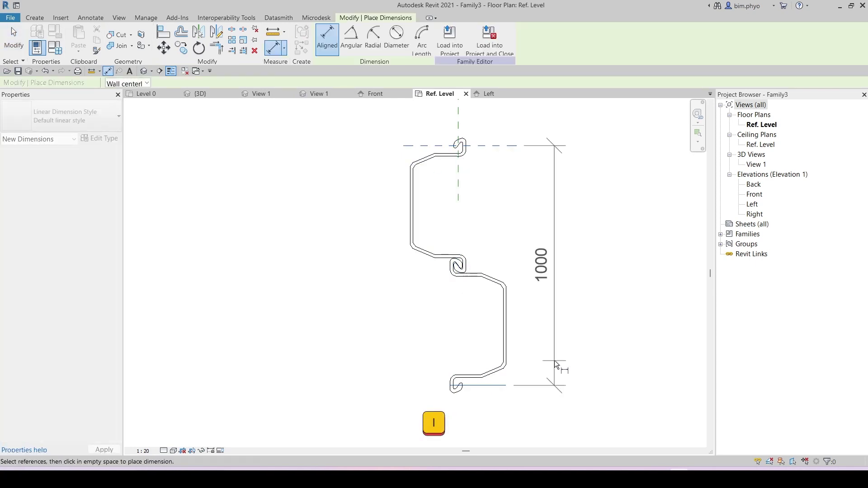
pyautogui.press('Escape')
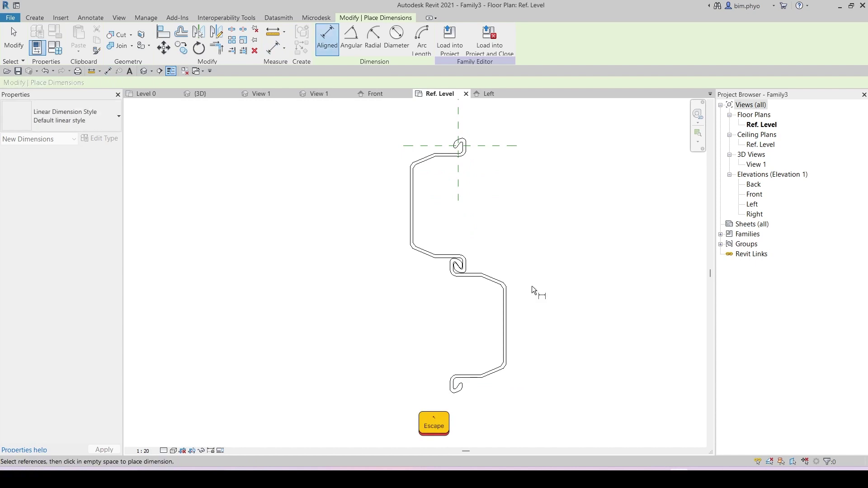
pyautogui.press('Escape')
# Step: Save the baluster family in the Downloads folder as "Sheet Pile - Baluster post"
pyautogui.hotkey('ctrl', 's')
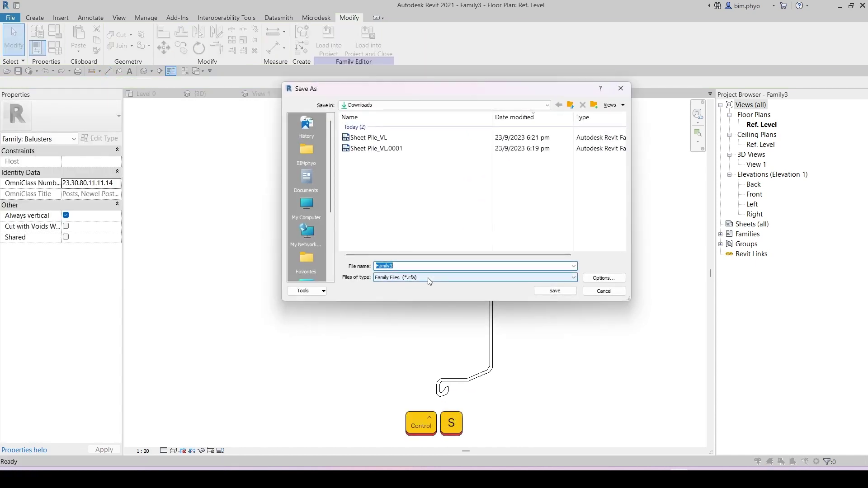
pyautogui.write('P')
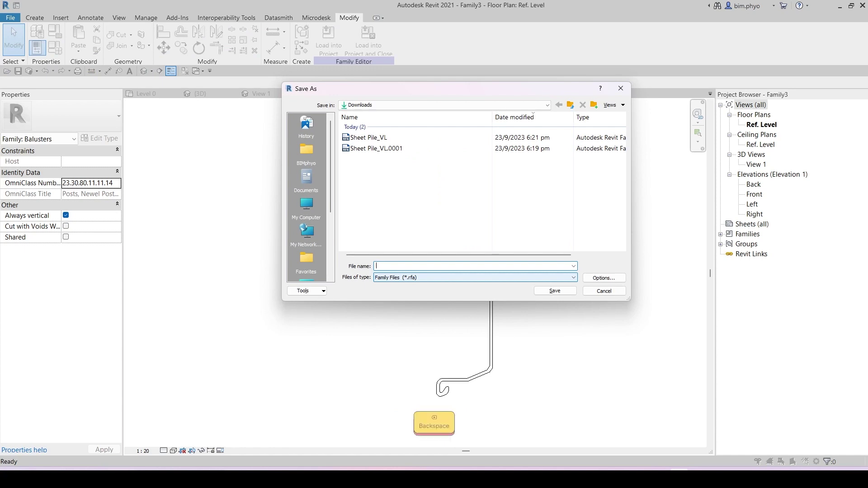
pyautogui.press('BackSpace')
pyautogui.write('Sheet Pi')
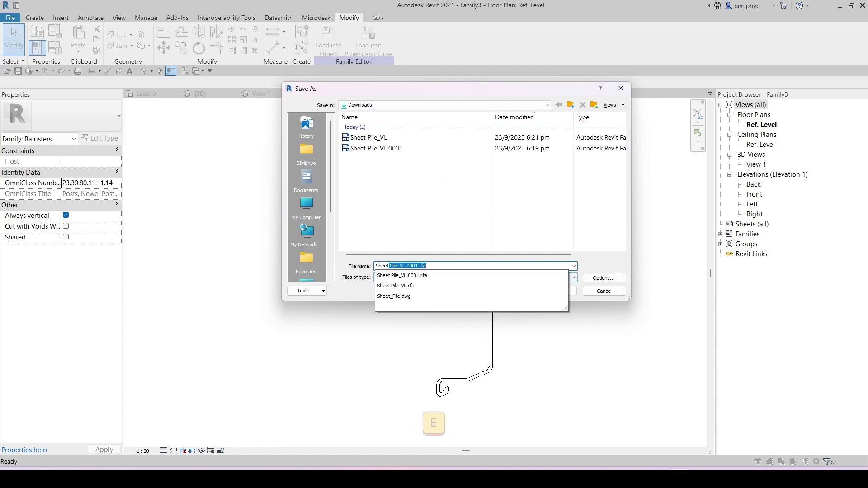
pyautogui.write('le ')
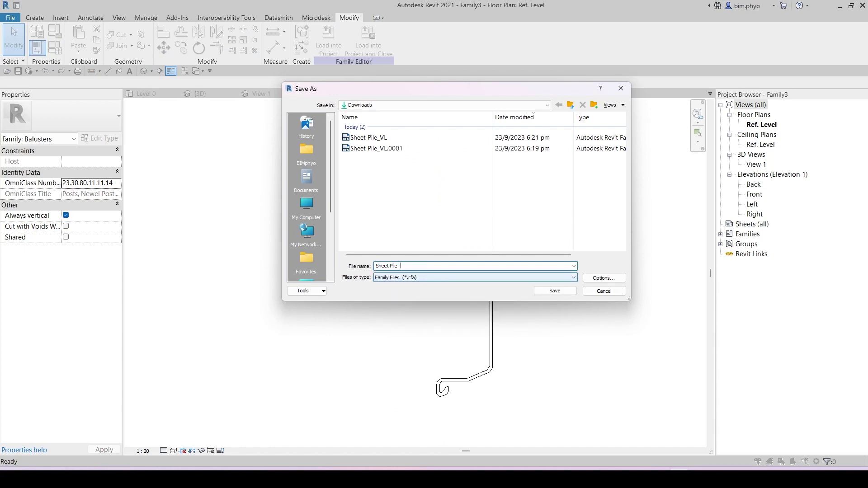
pyautogui.write('- Baluster post')
pyautogui.press('Return')
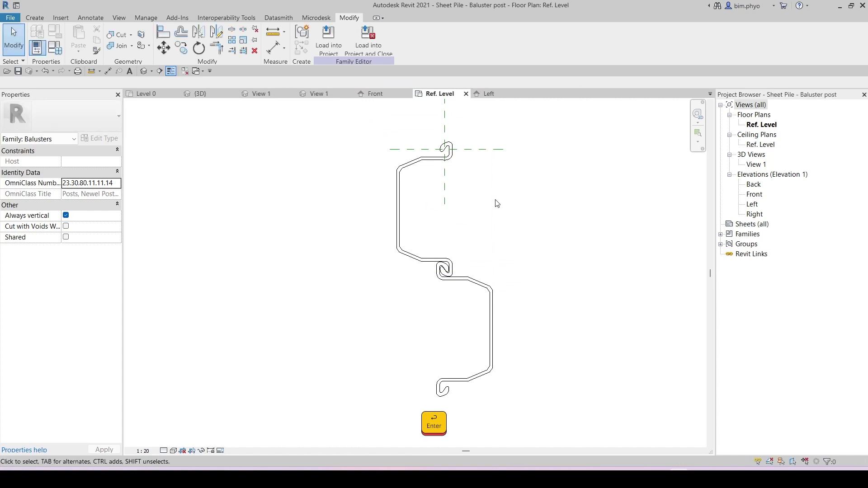
# Step: Load the baluster post family into Project1 while closing its editor, and close the leftover View 1 view
pyautogui.click(366, 41)
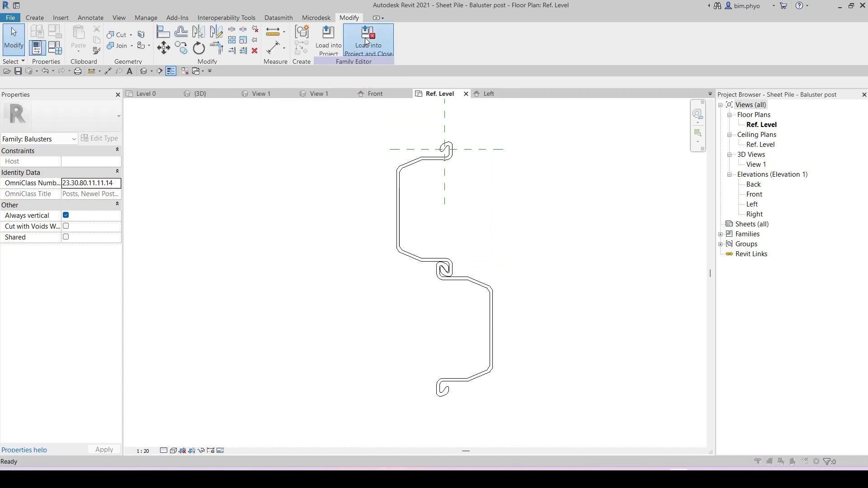
pyautogui.click(376, 189)
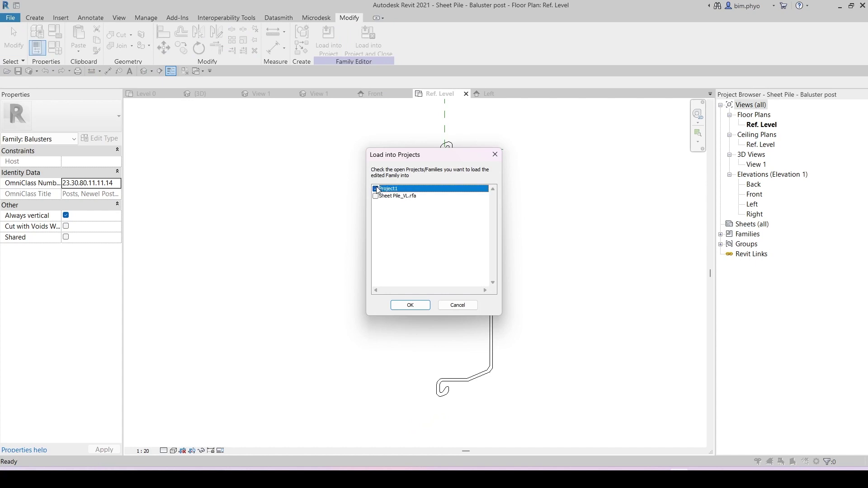
pyautogui.click(421, 305)
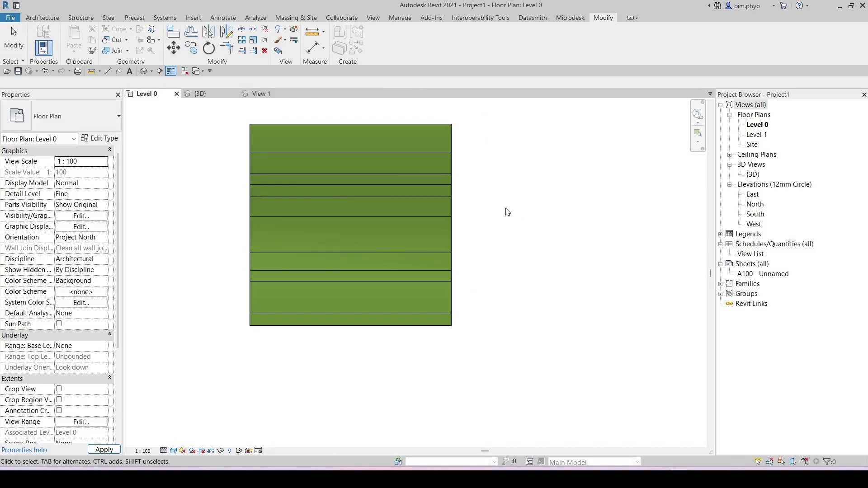
pyautogui.press('Escape')
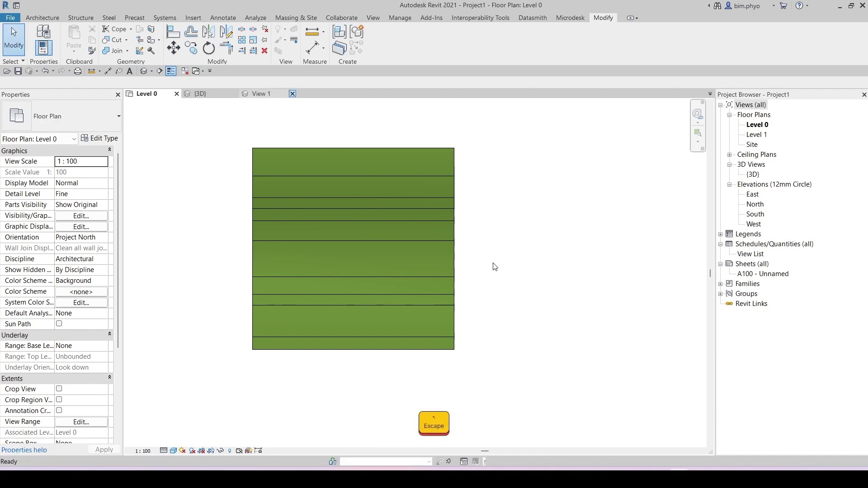
pyautogui.click(292, 94)
pyautogui.scroll(2, 371, 238)
pyautogui.moveTo(400, 236); pyautogui.dragTo(456, 243, button='middle')
pyautogui.press('r')
pyautogui.press('1')
pyautogui.press('Escape')
pyautogui.press('Escape')
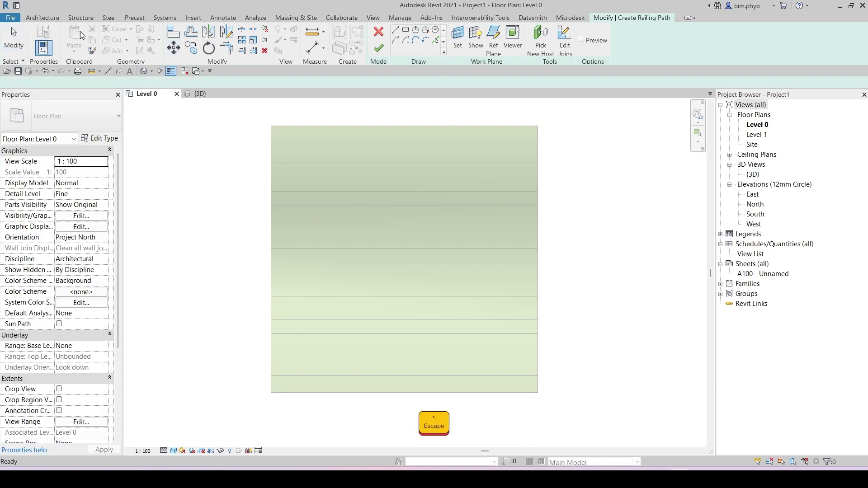
# Step: Start a railing path sketch on Level 0 and duplicate the 900mm_Pipe railing type as "Sheet Pile"
pyautogui.click(43, 19)
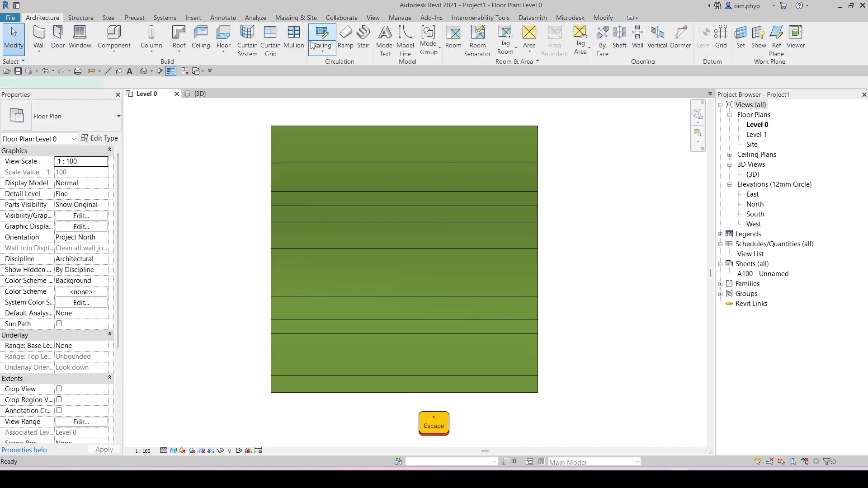
pyautogui.click(322, 33)
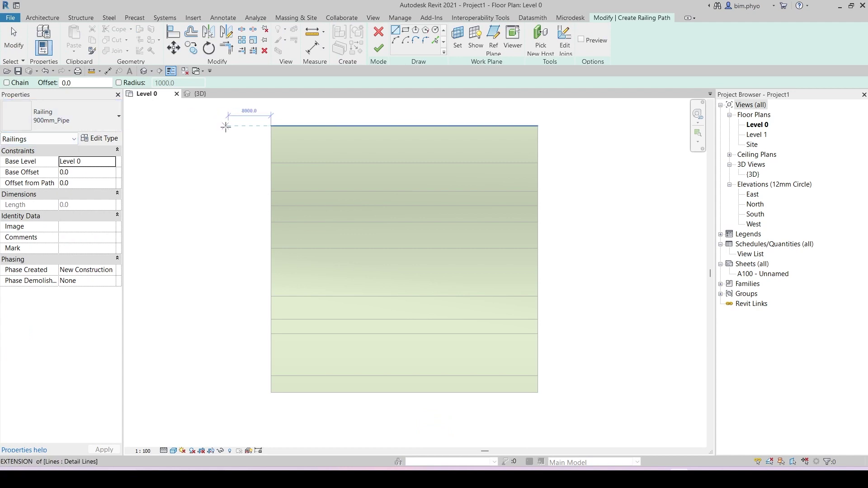
pyautogui.click(100, 139)
pyautogui.click(658, 89)
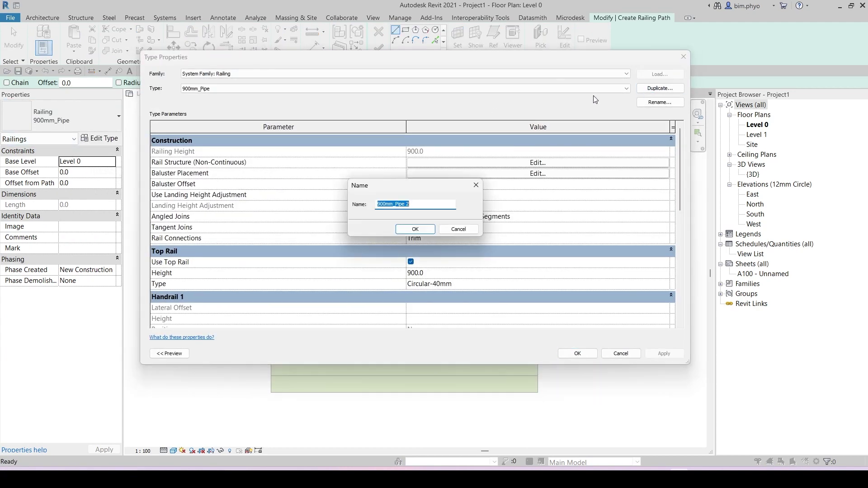
pyautogui.write('Sheet Pile')
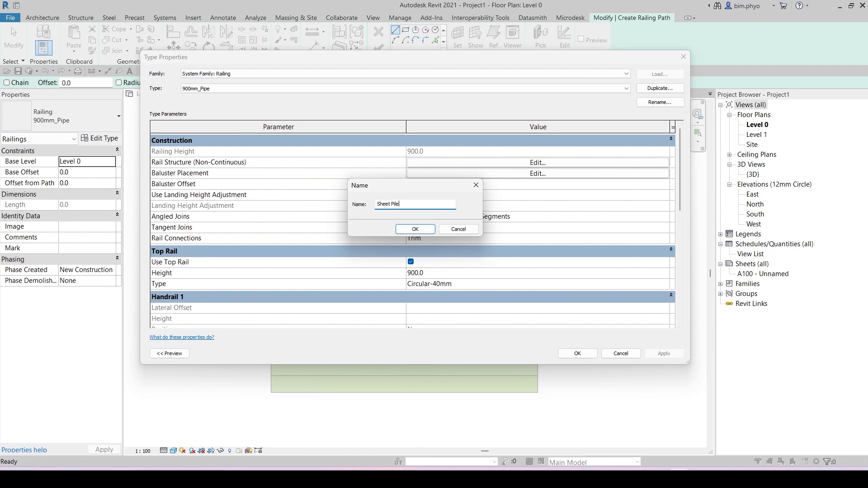
pyautogui.press('Return')
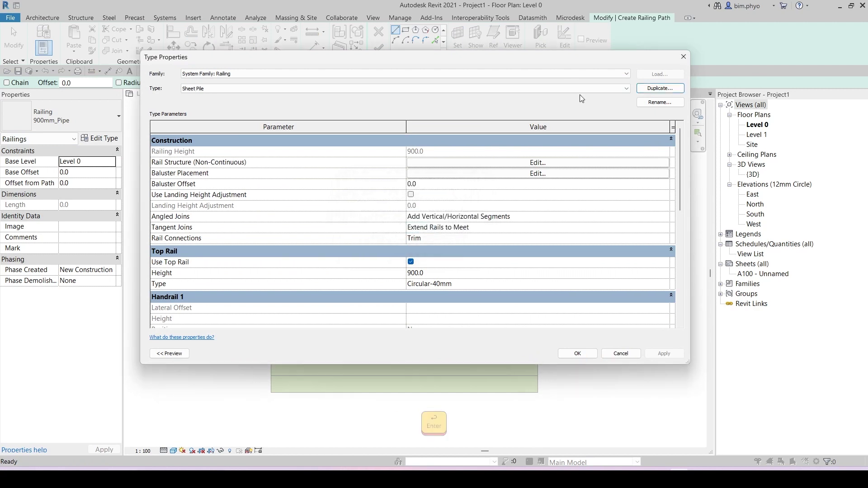
# Step: Delete all four rails from the Sheet Pile railing type's non-continuous rail structure
pyautogui.click(513, 163)
pyautogui.click(159, 122)
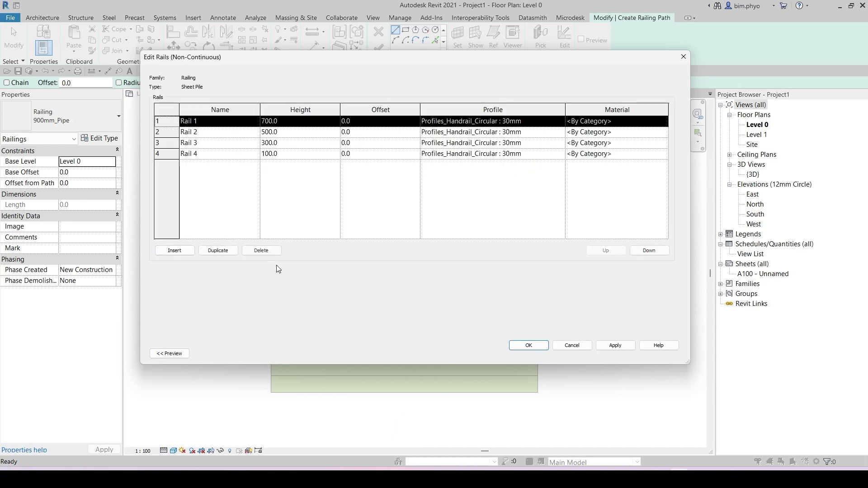
pyautogui.click(256, 252)
pyautogui.click(256, 252)
pyautogui.click(255, 252)
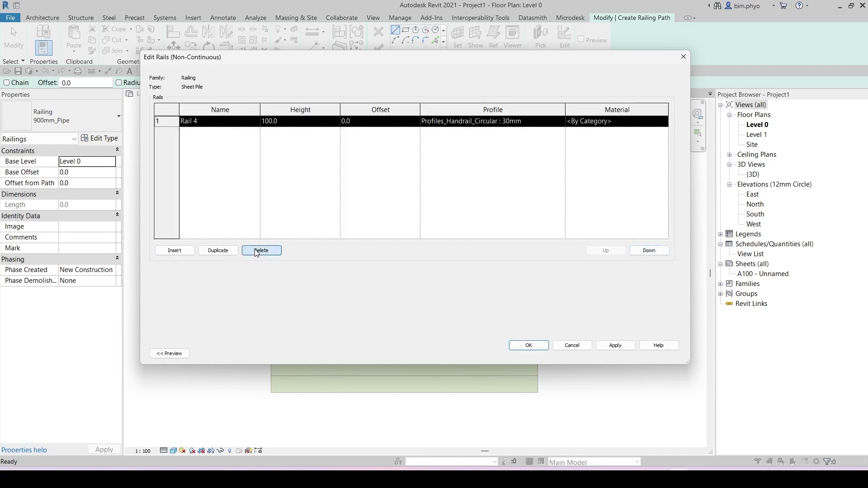
pyautogui.click(256, 252)
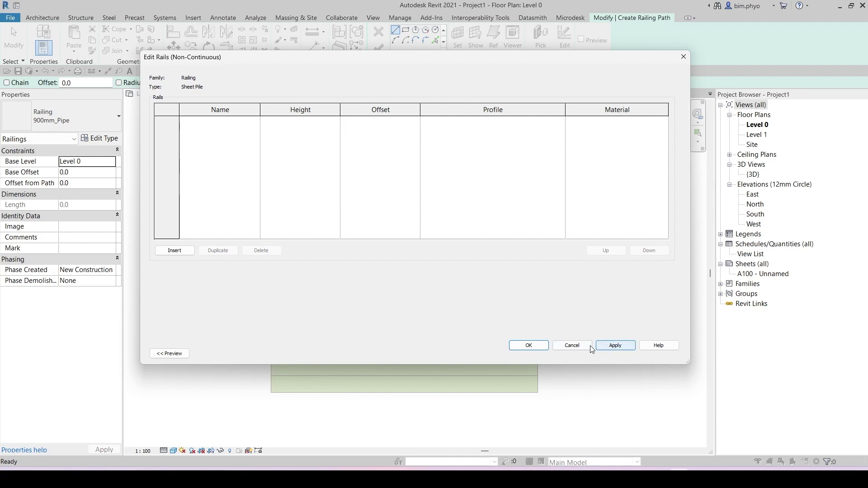
pyautogui.click(611, 345)
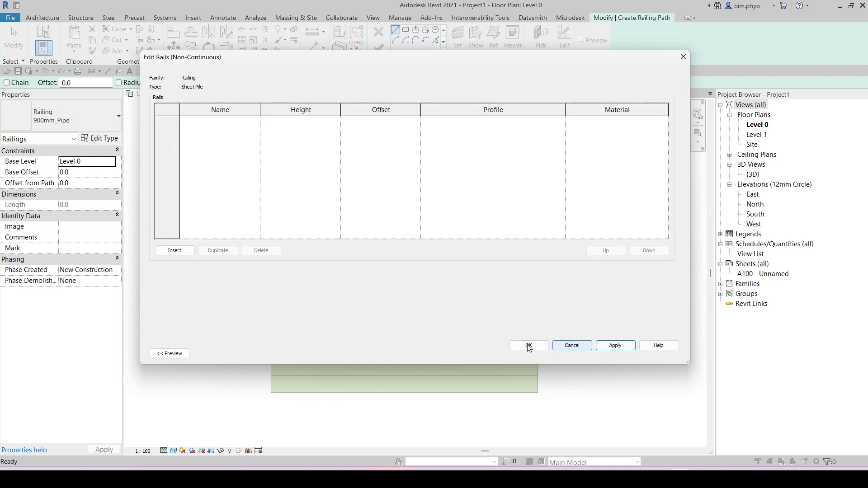
pyautogui.click(529, 346)
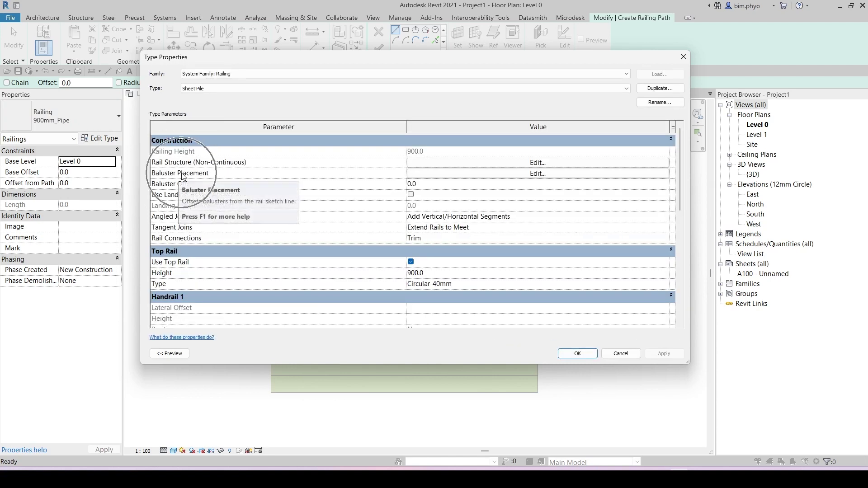
# Step: In the baluster placement, set the regular baluster's family to Sheet Pile - Baluster post
pyautogui.press('ctrl')
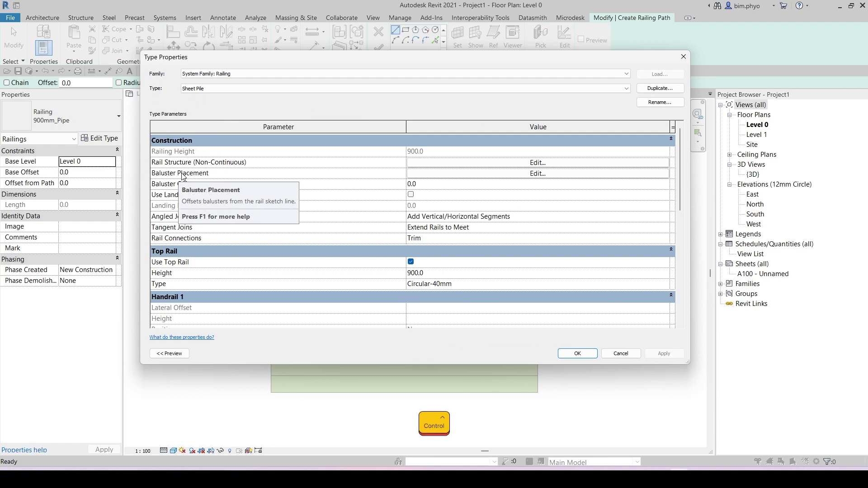
pyautogui.click(412, 265)
pyautogui.click(536, 174)
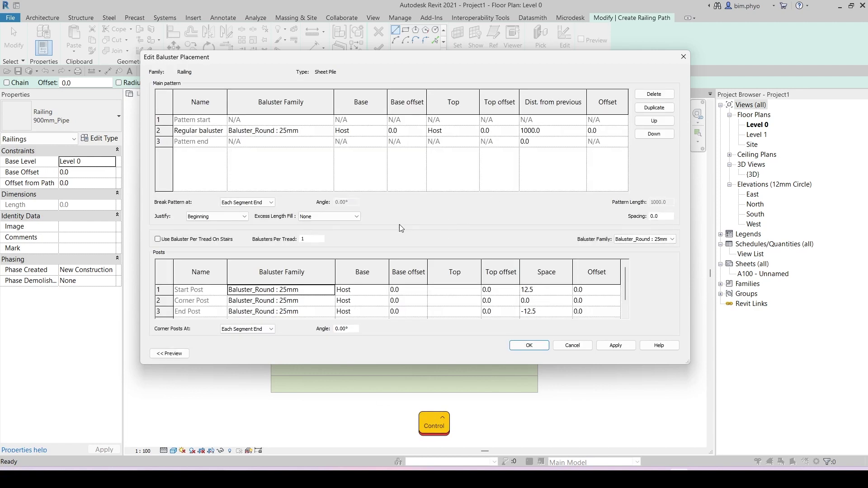
pyautogui.click(255, 134)
pyautogui.click(254, 131)
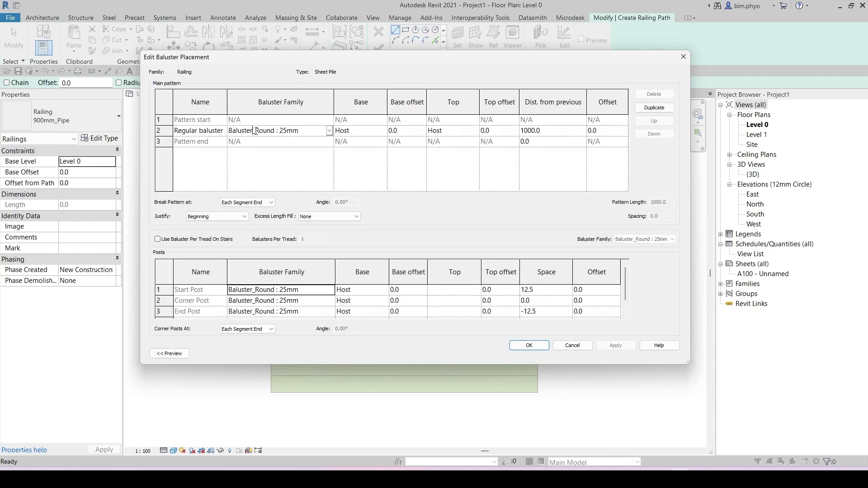
pyautogui.click(330, 131)
pyautogui.scroll(-1, 276, 174)
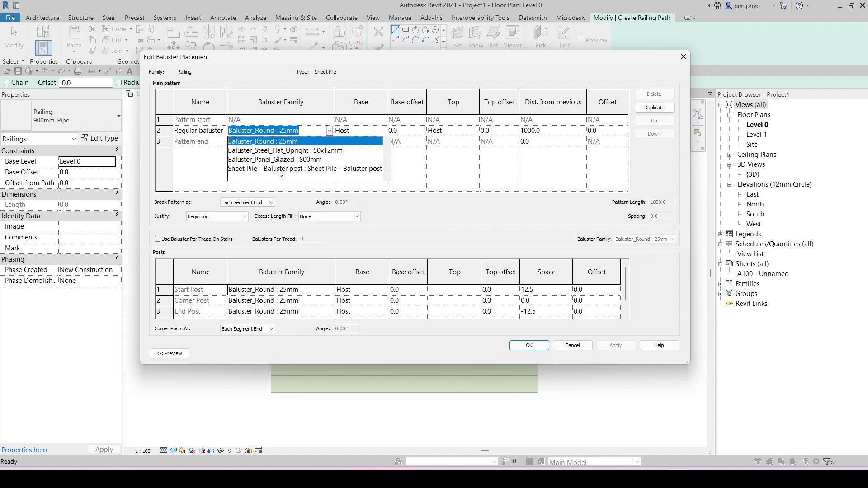
pyautogui.click(280, 170)
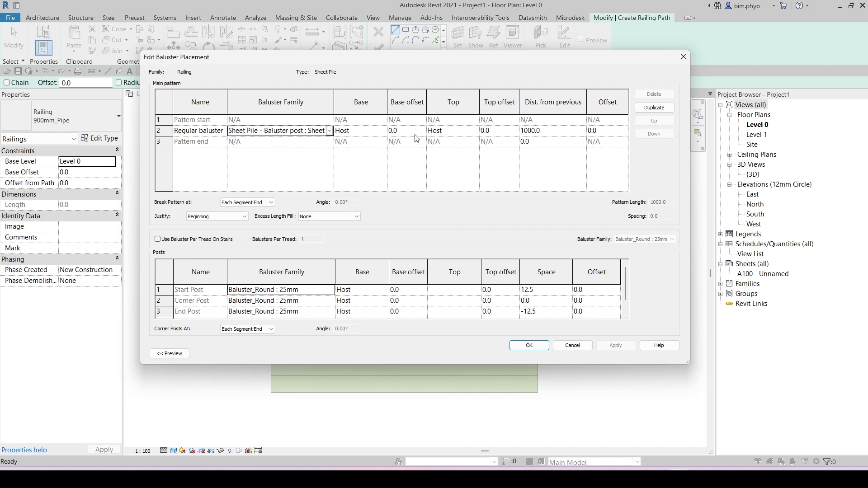
# Step: Set the regular baluster's top offset to 150
pyautogui.click(510, 130)
pyautogui.write('150')
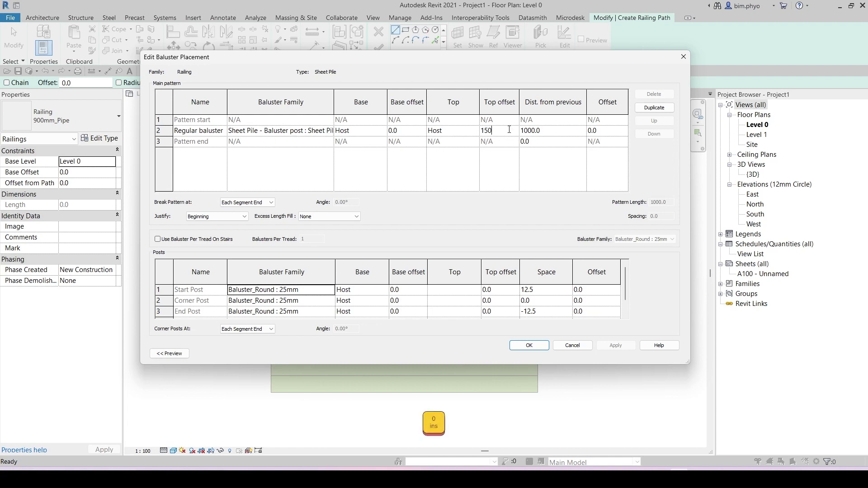
pyautogui.click(400, 357)
pyautogui.click(508, 128)
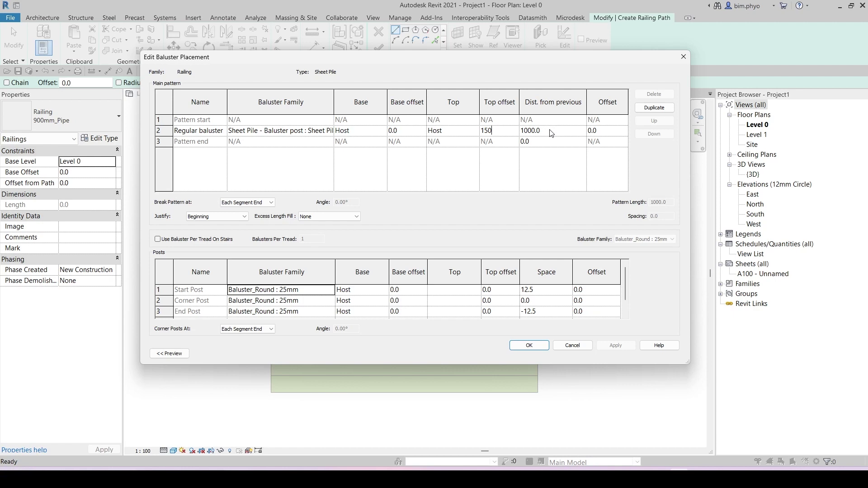
# Step: Set the regular baluster's distance from previous to 1 and the pattern end's to 999, and break the pattern at Never
pyautogui.click(565, 134)
pyautogui.write('1')
pyautogui.click(555, 144)
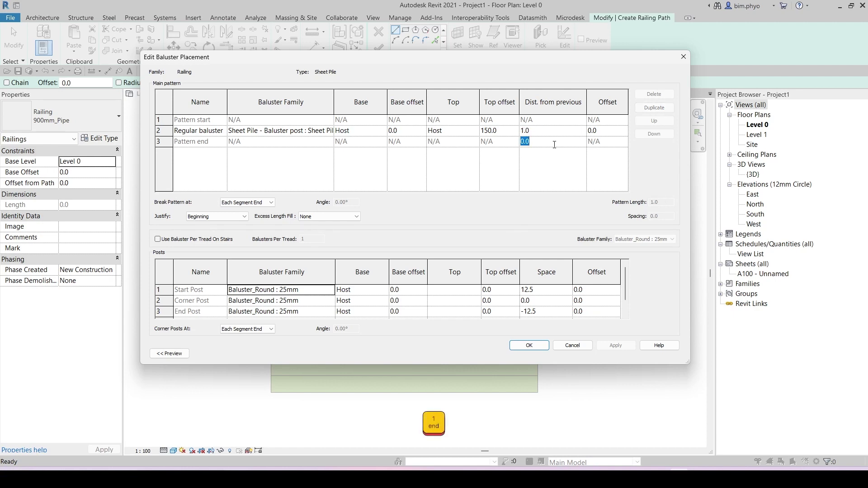
pyautogui.write('999')
pyautogui.click(628, 198)
pyautogui.press('ctrl')
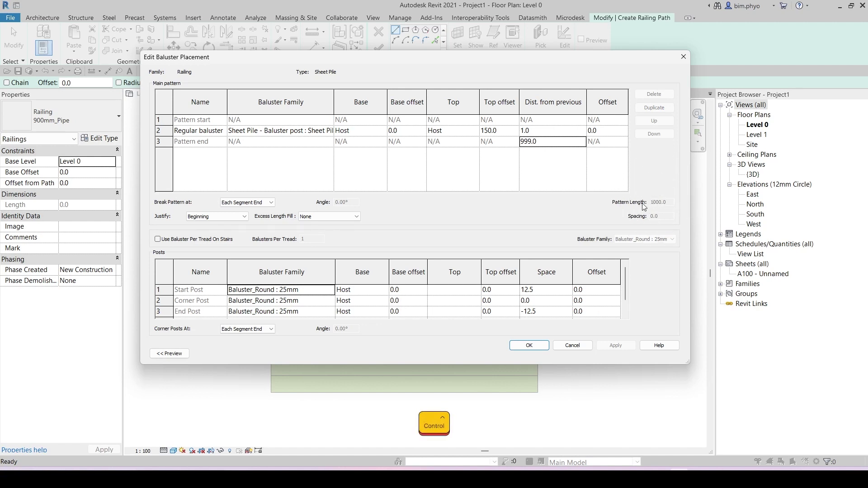
pyautogui.click(253, 203)
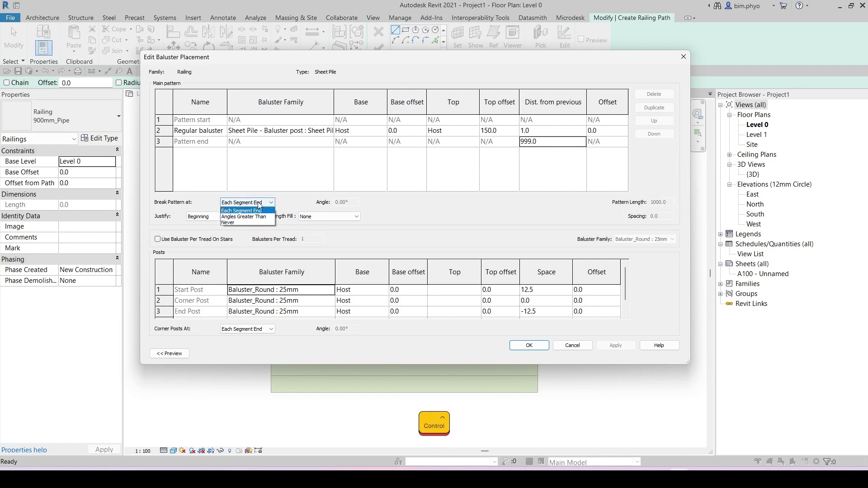
pyautogui.click(229, 222)
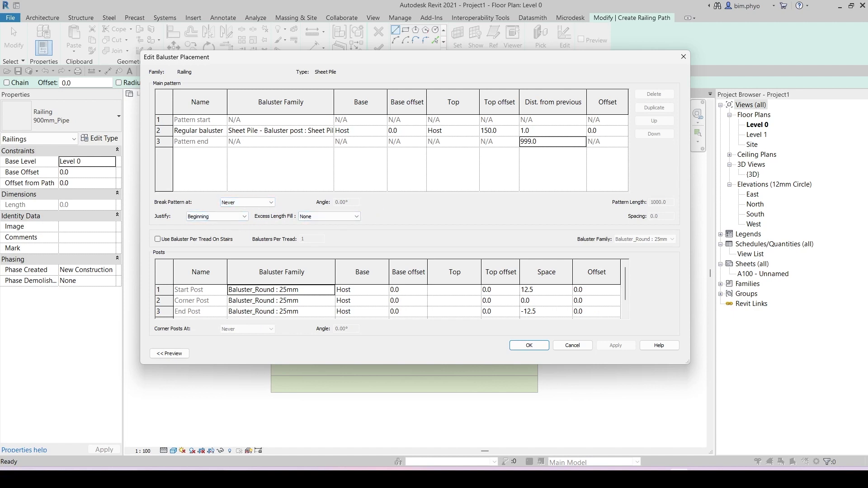
# Step: Set the baluster family of the start post and the corner post to None
pyautogui.click(314, 289)
pyautogui.click(304, 292)
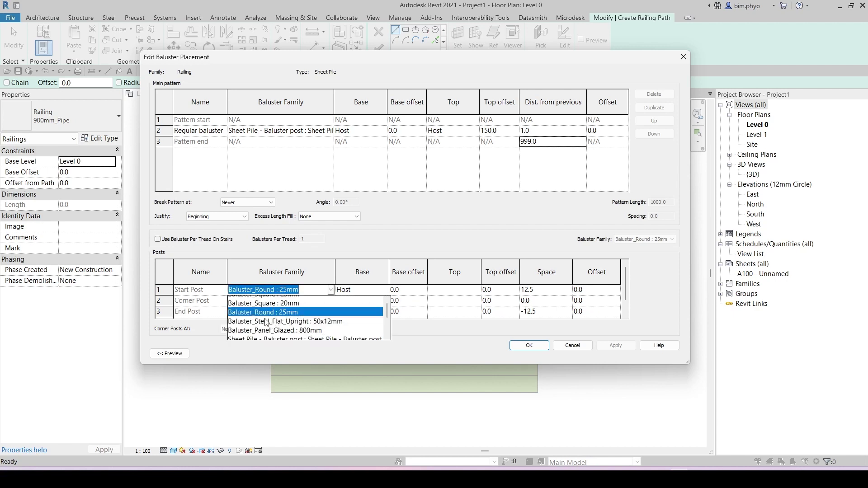
pyautogui.scroll(3, 266, 323)
pyautogui.click(252, 302)
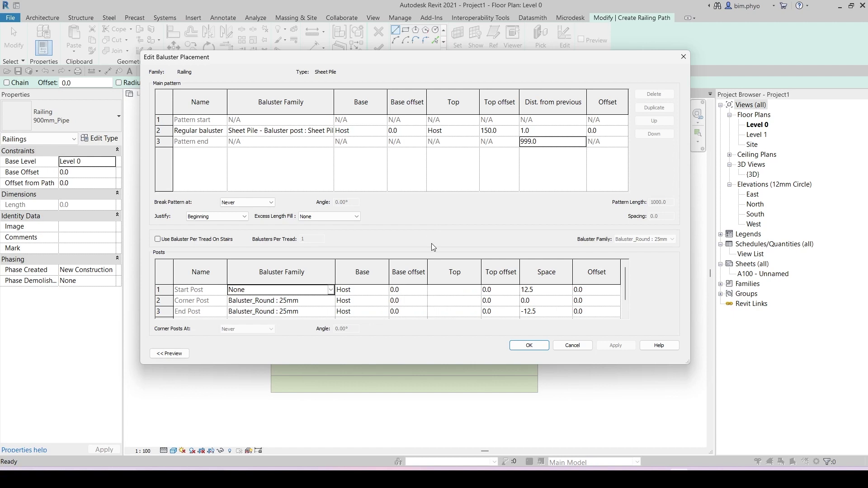
pyautogui.click(327, 302)
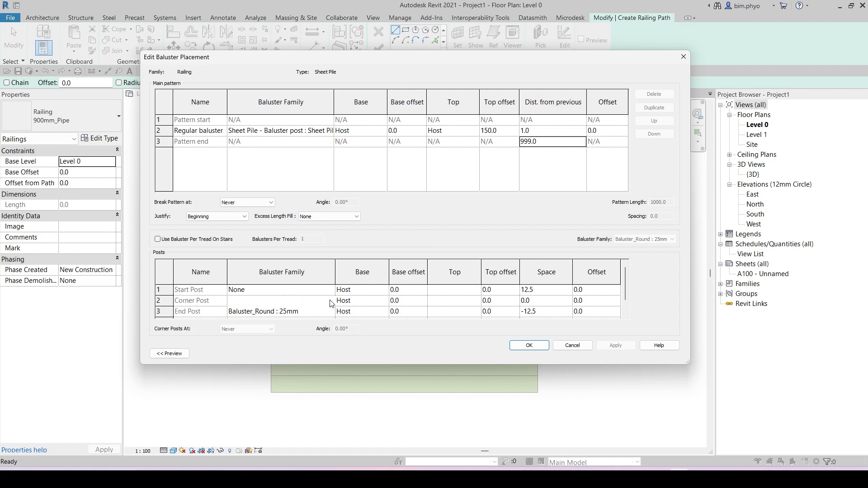
pyautogui.click(327, 302)
pyautogui.click(237, 312)
# Step: Set the end post's baluster family to None and accept the baluster placement and the Sheet Pile type properties
pyautogui.click(330, 312)
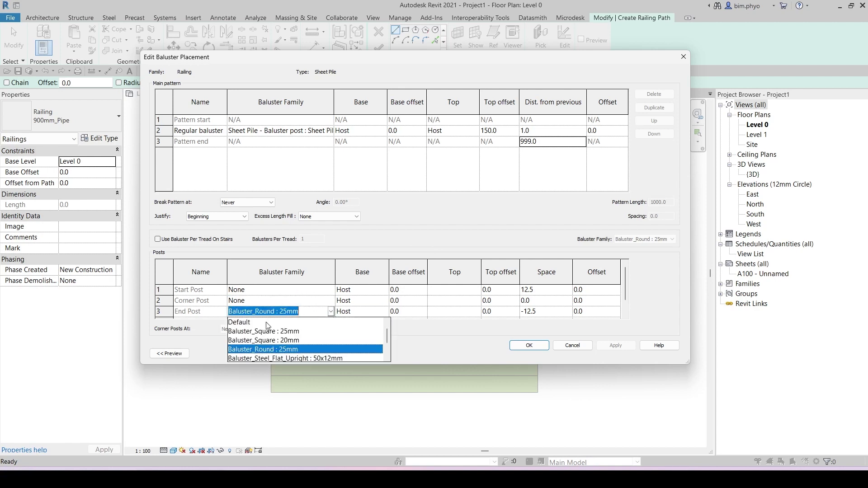
pyautogui.scroll(-1, 261, 327)
pyautogui.scroll(2, 260, 328)
pyautogui.click(271, 325)
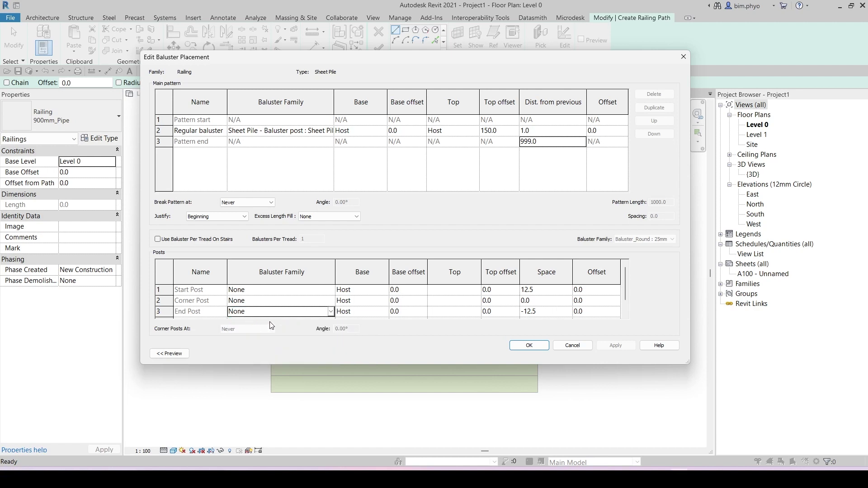
pyautogui.click(529, 346)
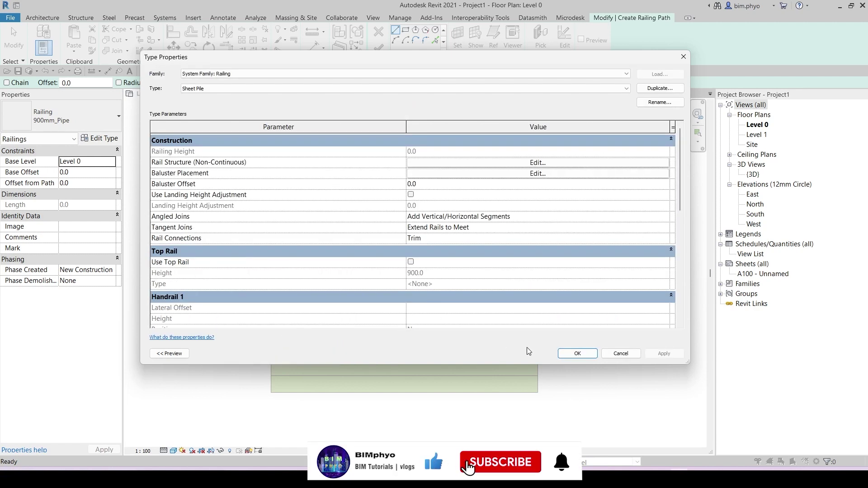
pyautogui.click(573, 355)
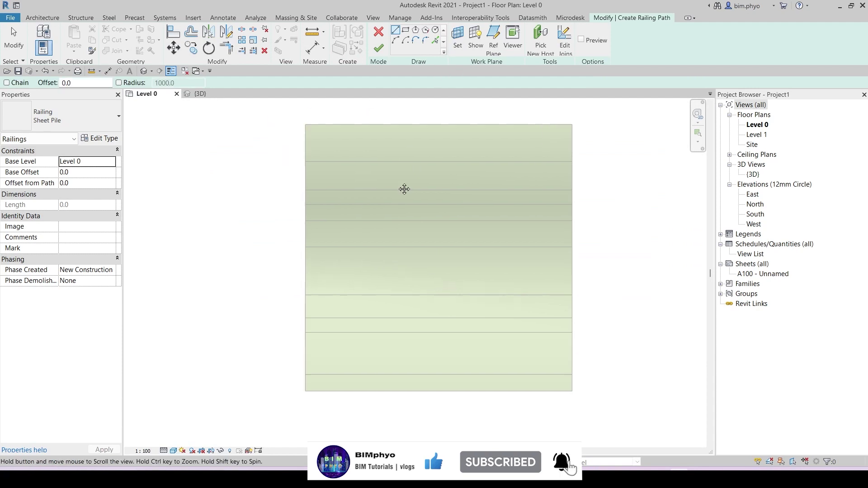
# Step: Sketch a straight vertical railing path about 32000 mm long on the terrain plan, finish it and host the railing on the topography in 3D
pyautogui.click(389, 161)
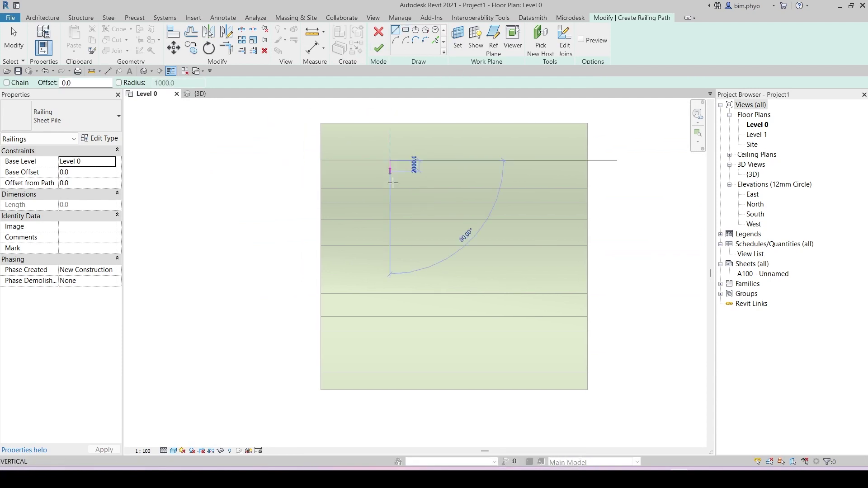
pyautogui.click(390, 331)
pyautogui.press('Escape')
pyautogui.click(379, 48)
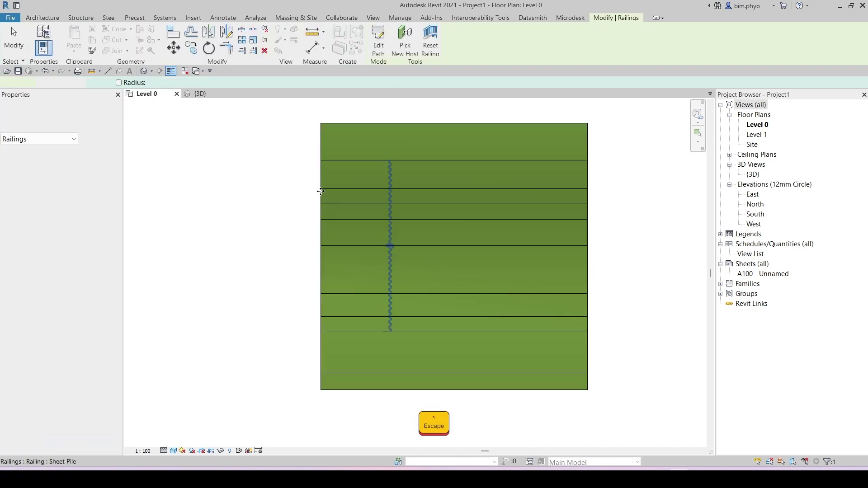
pyautogui.hotkey('ctrl', 'Tab')
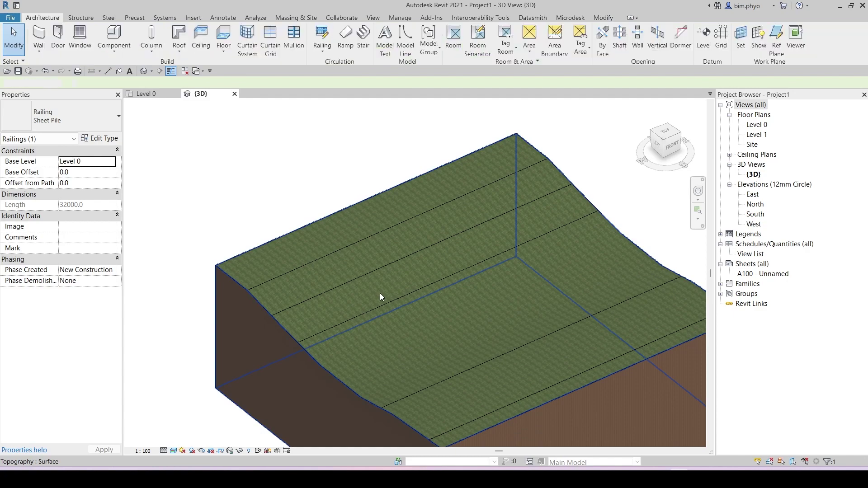
# Step: Examine in 3D how the sheet piles of the terrain-hosted railing interlock and step down the slope
pyautogui.scroll(6, 361, 299)
pyautogui.moveTo(355, 285); pyautogui.dragTo(283, 240, button='middle')
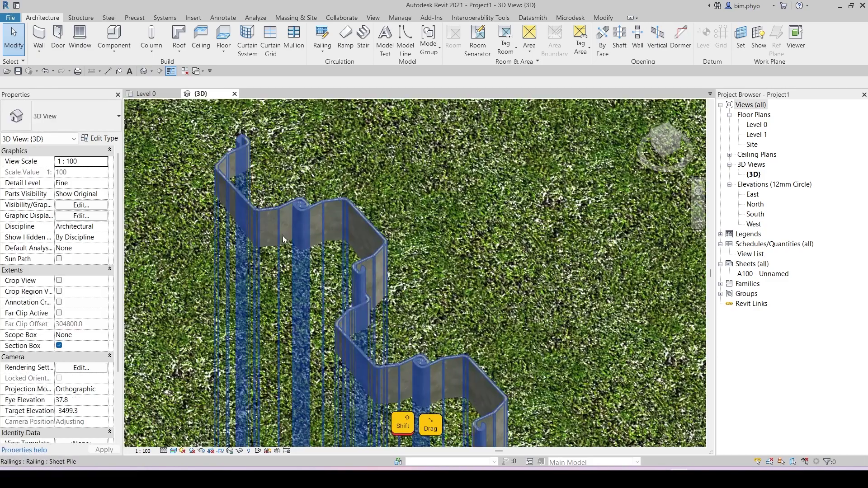
pyautogui.press('Escape')
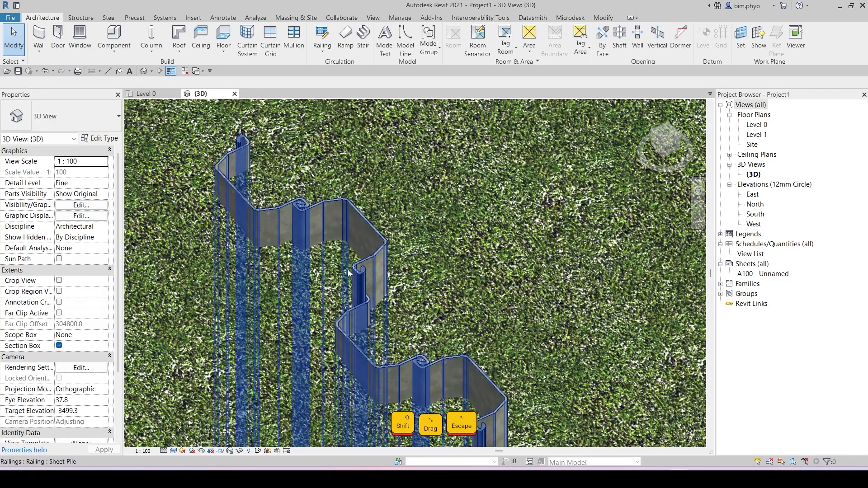
pyautogui.click(362, 277)
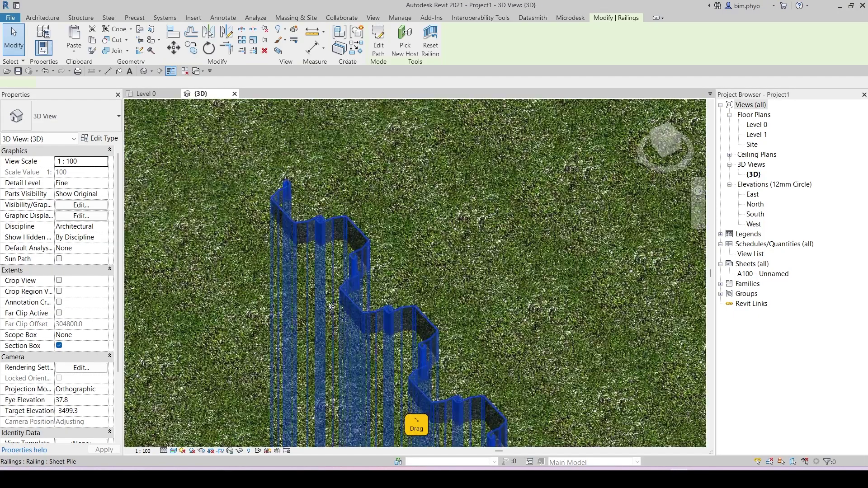
pyautogui.keyDown('shift'); pyautogui.moveTo(363, 278); pyautogui.dragTo(281, 266, button='middle'); pyautogui.keyUp('shift')
pyautogui.scroll(2, 253, 252)
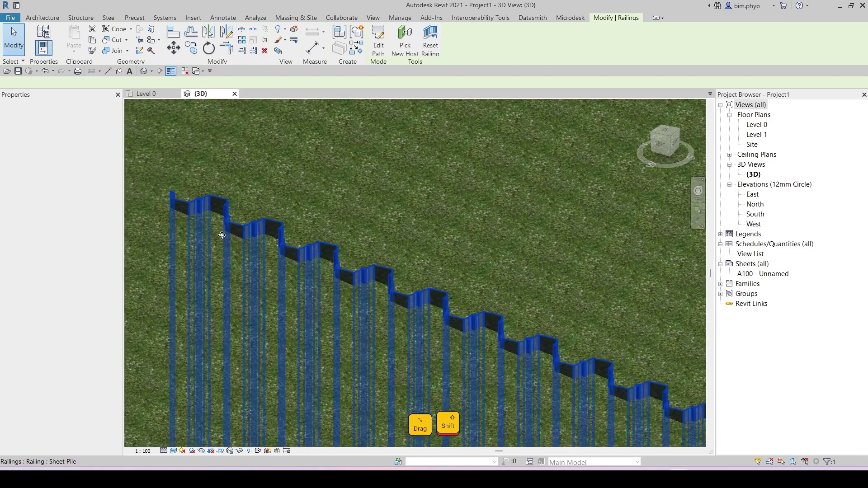
pyautogui.moveTo(221, 236); pyautogui.dragTo(351, 223, button='middle')
pyautogui.scroll(2, 351, 223)
pyautogui.press('Escape')
pyautogui.scroll(1, 291, 194)
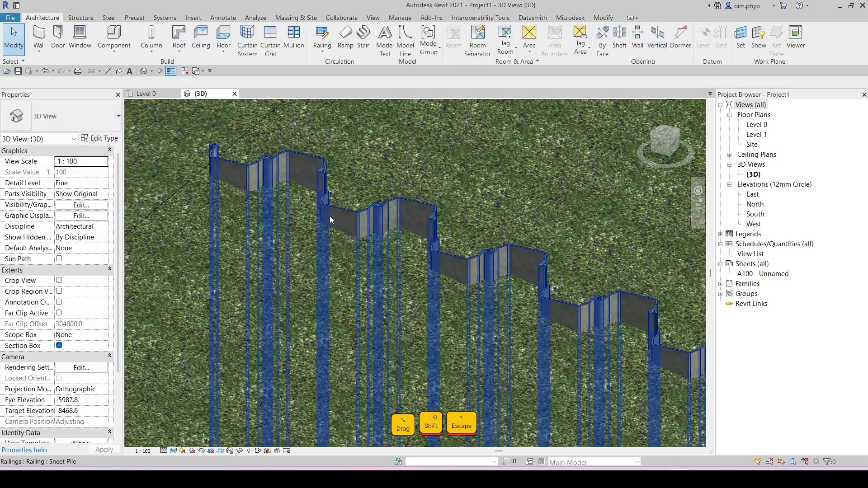
pyautogui.press('ctrl')
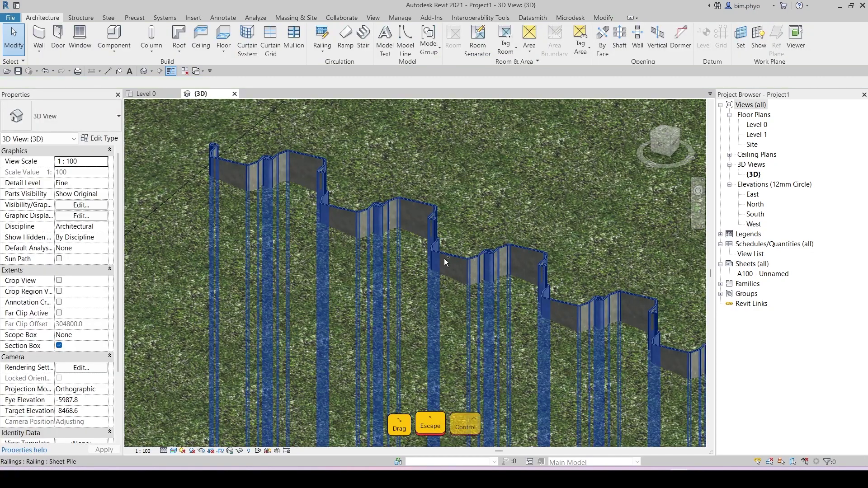
pyautogui.keyDown('shift'); pyautogui.moveTo(441, 246); pyautogui.dragTo(277, 267, button='middle'); pyautogui.keyUp('shift')
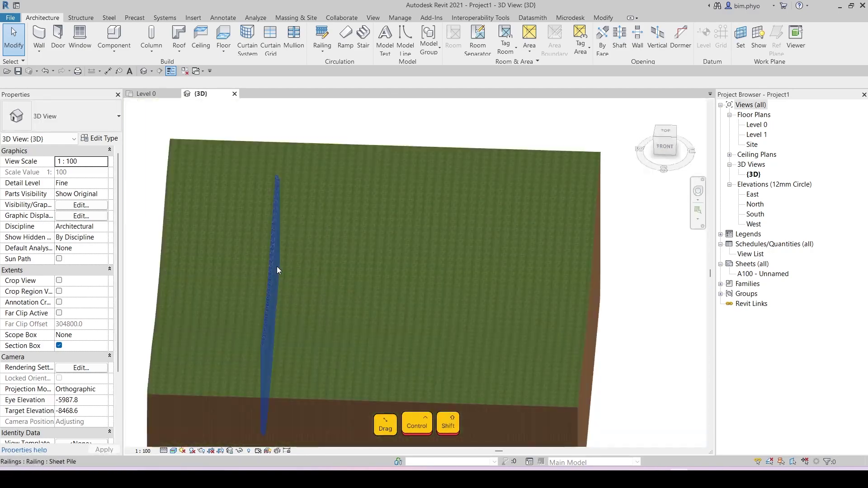
pyautogui.press('Escape')
# Step: Create a second Sheet Pile railing on Level 0 along a diagonal path about 50000 mm long and host it on the topography
pyautogui.press('r')
pyautogui.press('q')
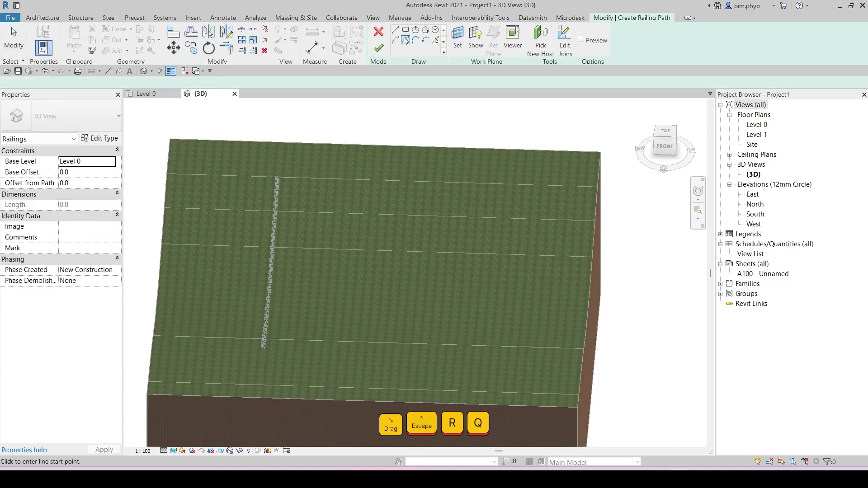
pyautogui.click(153, 94)
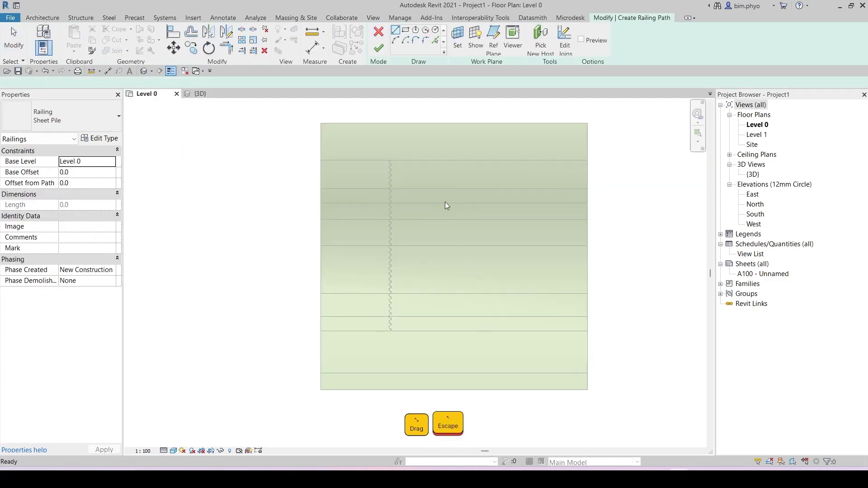
pyautogui.click(396, 149)
pyautogui.click(560, 360)
pyautogui.press('Escape')
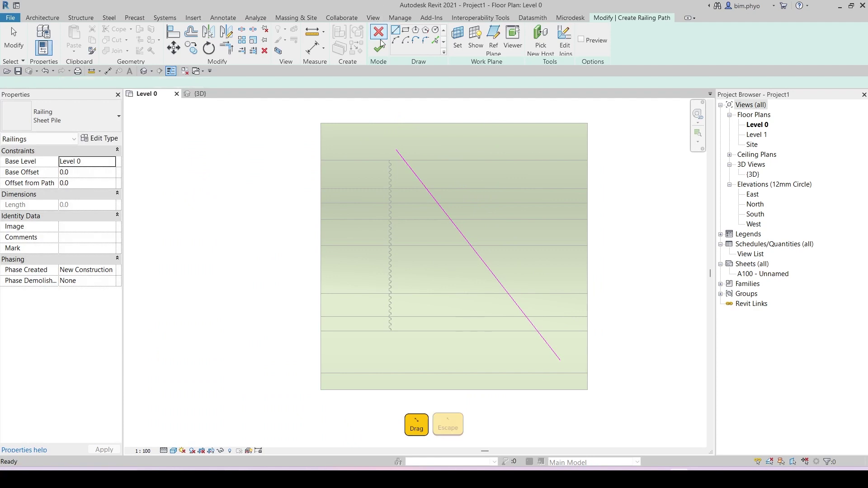
pyautogui.click(379, 48)
pyautogui.click(202, 94)
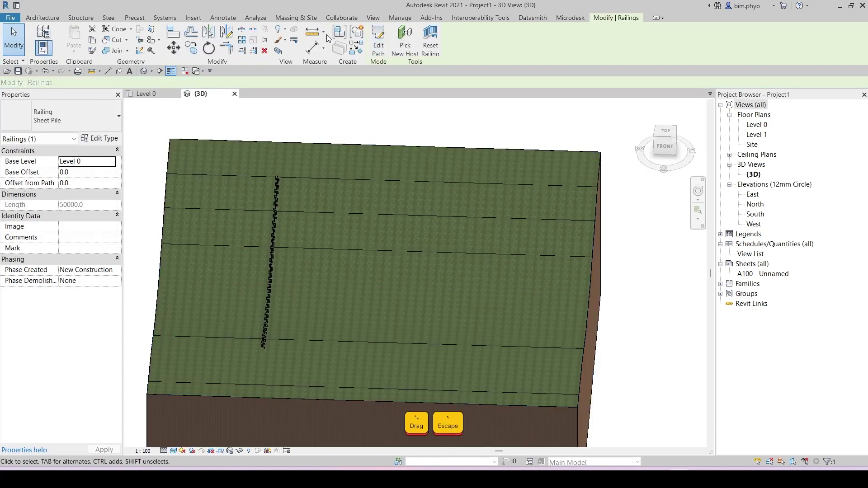
pyautogui.press('Escape')
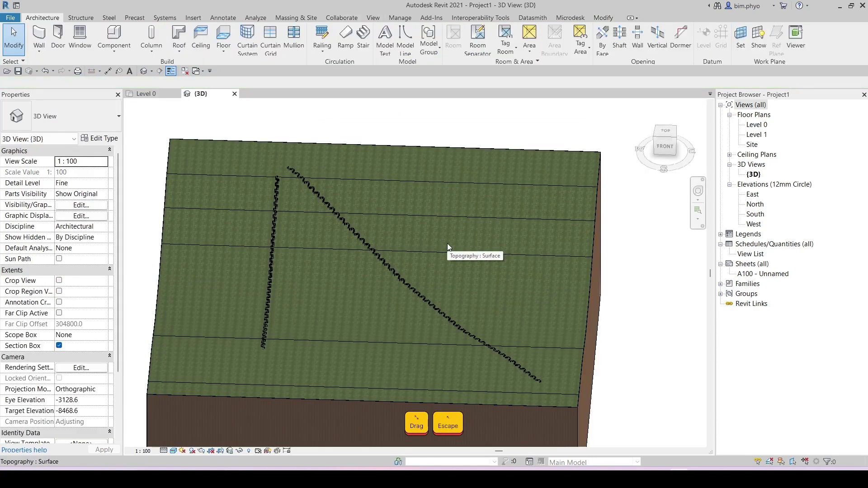
pyautogui.keyDown('shift'); pyautogui.moveTo(447, 243); pyautogui.dragTo(430, 297, button='middle'); pyautogui.keyUp('shift')
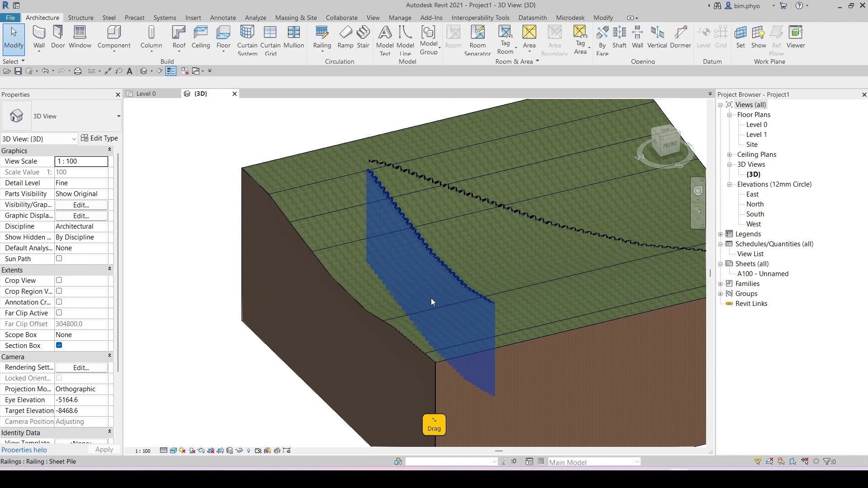
pyautogui.press('Escape')
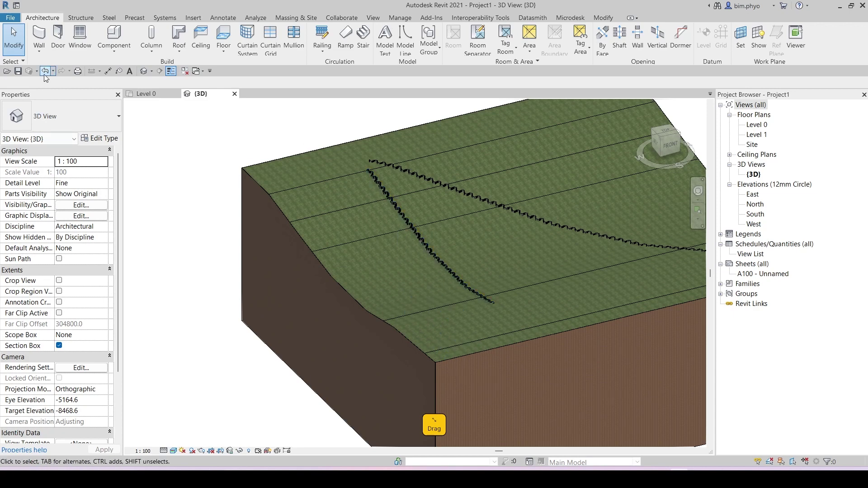
# Step: Create a third Sheet Pile railing on Level 0 along a horizontal path about 32000 mm long near the terrain's lower edge
pyautogui.click(146, 94)
pyautogui.scroll(-2, 318, 301)
pyautogui.moveTo(427, 235); pyautogui.dragTo(409, 232, button='middle')
pyautogui.scroll(3, 407, 229)
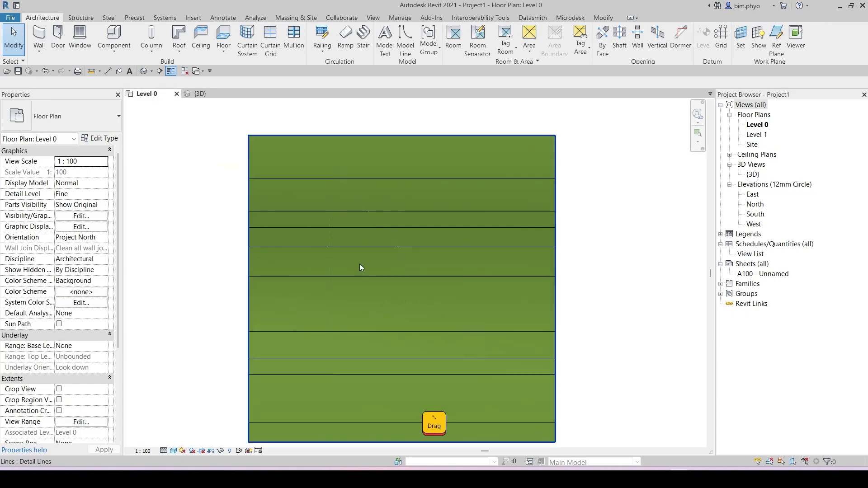
pyautogui.moveTo(352, 402); pyautogui.dragTo(323, 314, button='middle')
pyautogui.press('ctrl')
pyautogui.press('ctrl')
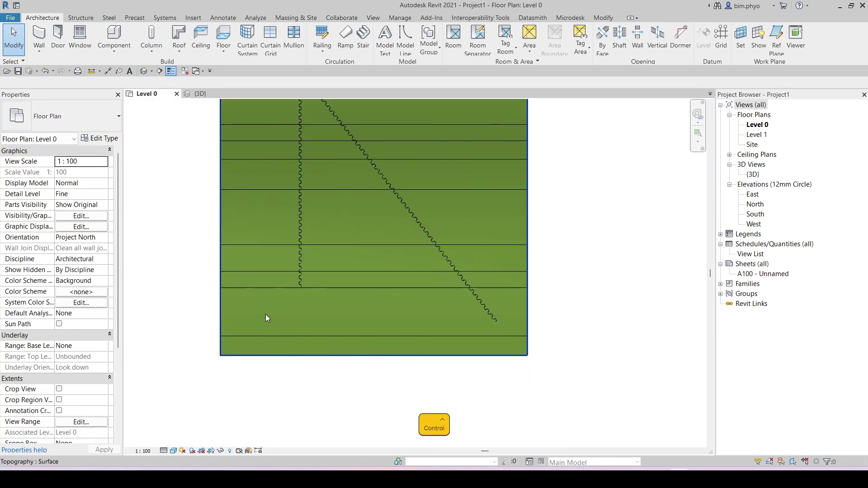
pyautogui.press('r')
pyautogui.press('1')
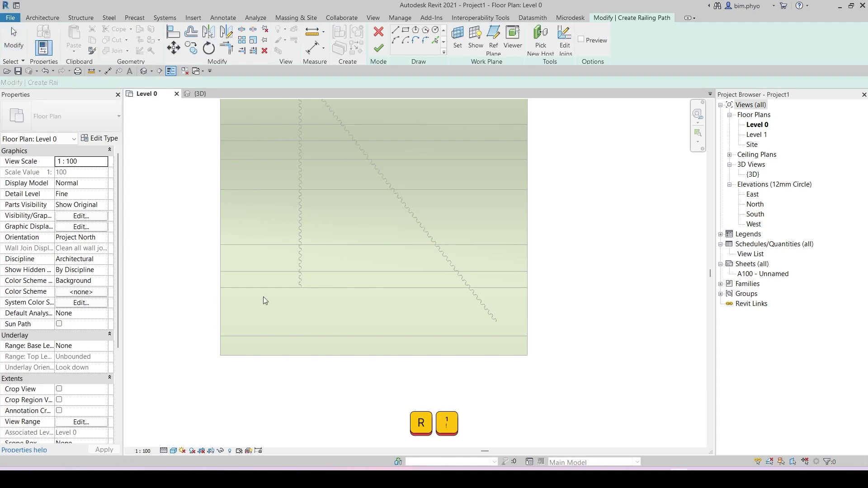
pyautogui.click(246, 321)
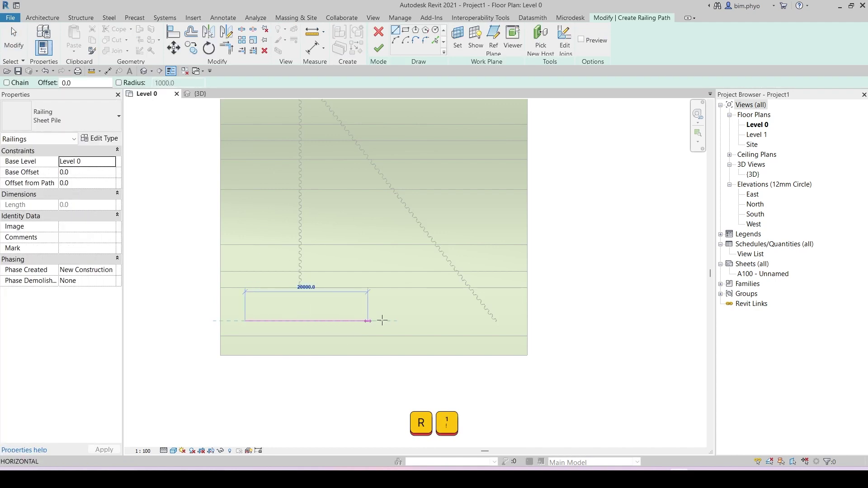
pyautogui.click(441, 321)
pyautogui.press('Escape')
pyautogui.click(379, 48)
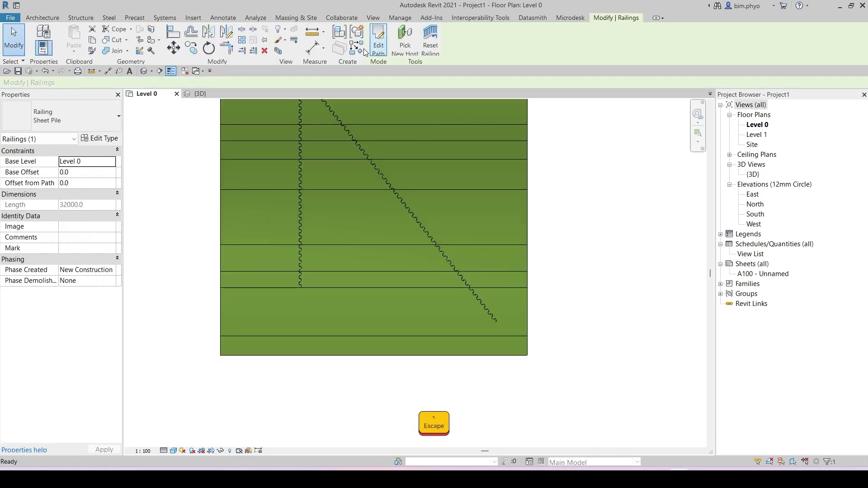
# Step: Host the horizontal railing on the topography surface in the 3D view and inspect its sheet piles up close
pyautogui.click(199, 94)
pyautogui.click(406, 33)
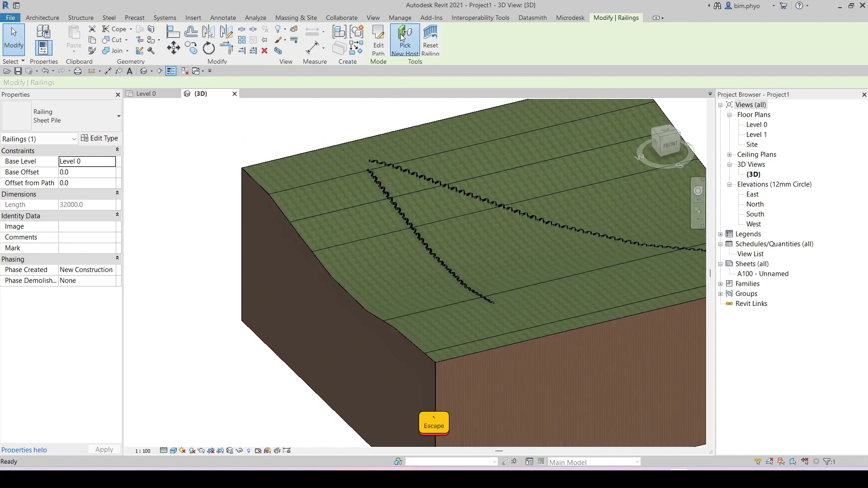
pyautogui.click(530, 293)
pyautogui.moveTo(570, 328); pyautogui.dragTo(411, 338, button='middle')
pyautogui.scroll(2, 422, 336)
pyautogui.scroll(3, 339, 341)
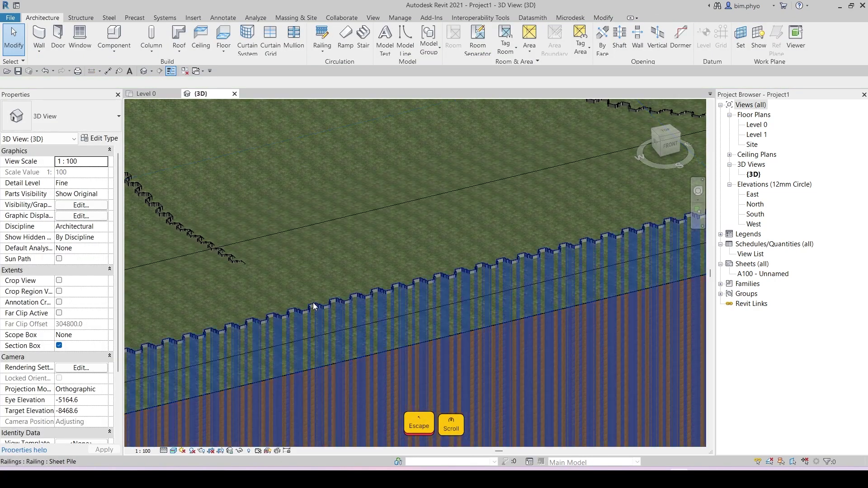
# Step: Set the base offset of the terrain-hosted horizontal Sheet Pile railing near the lower edge to 500 mm and inspect it in 3D
pyautogui.click(313, 307)
pyautogui.scroll(-3, 305, 315)
pyautogui.keyDown('shift'); pyautogui.moveTo(304, 332); pyautogui.dragTo(442, 354, button='middle'); pyautogui.keyUp('shift')
pyautogui.click(91, 172)
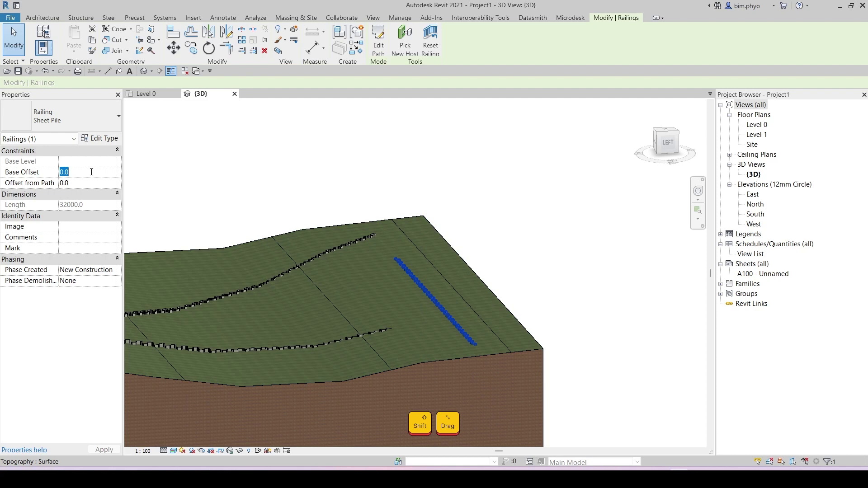
pyautogui.write('500')
pyautogui.press('Return')
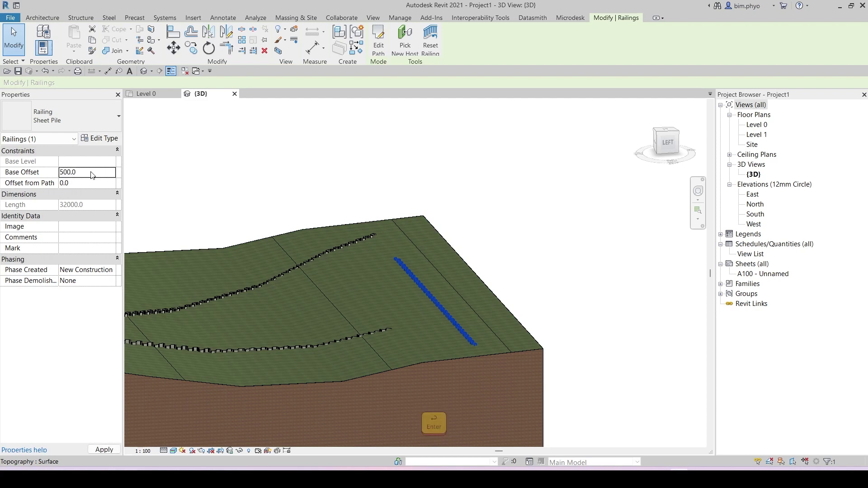
pyautogui.keyDown('shift'); pyautogui.moveTo(481, 277); pyautogui.dragTo(403, 257, button='middle'); pyautogui.keyUp('shift')
pyautogui.scroll(5, 446, 307)
pyautogui.moveTo(438, 277); pyautogui.dragTo(517, 273, button='middle')
# Step: Create another Sheet Pile railing on Level 0 along a parallel path about 31100 mm long above the lower horizontal railing, hosted on the topography
pyautogui.click(146, 93)
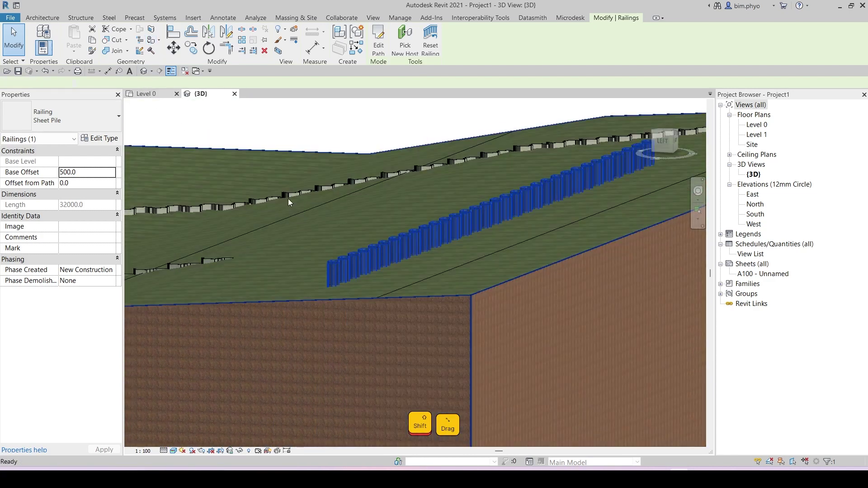
pyautogui.scroll(5, 418, 295)
pyautogui.press('Escape')
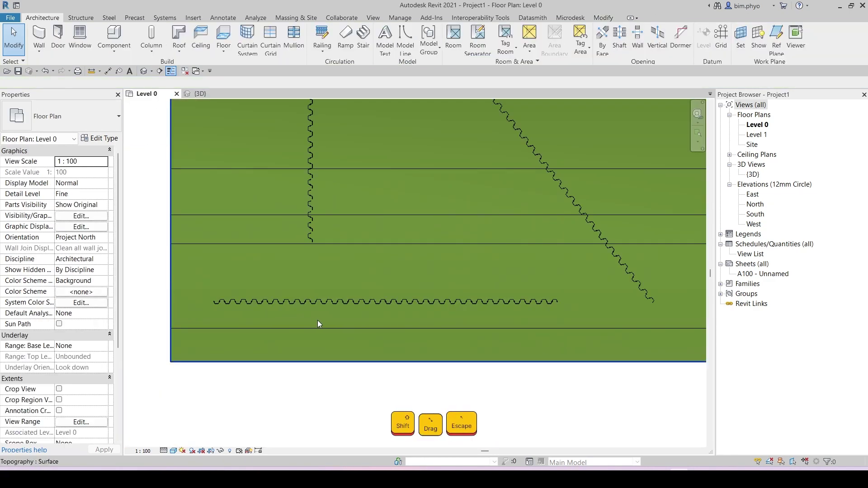
pyautogui.press('r')
pyautogui.press('1')
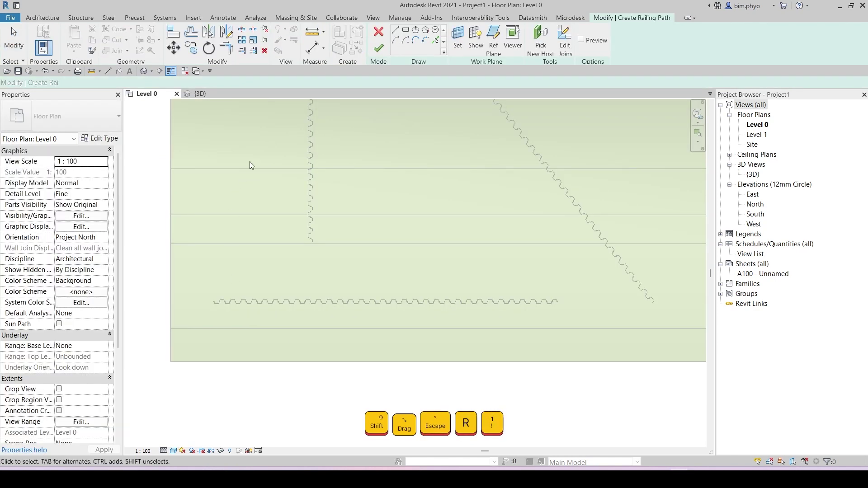
pyautogui.press('\\')
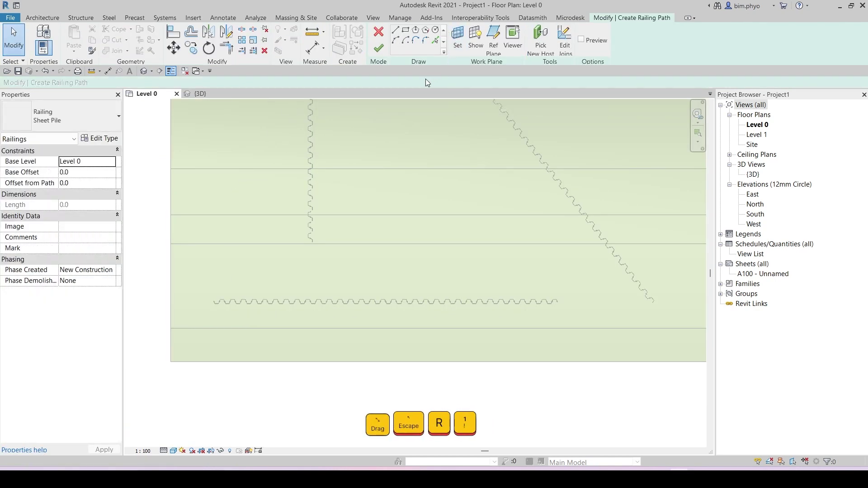
pyautogui.click(435, 42)
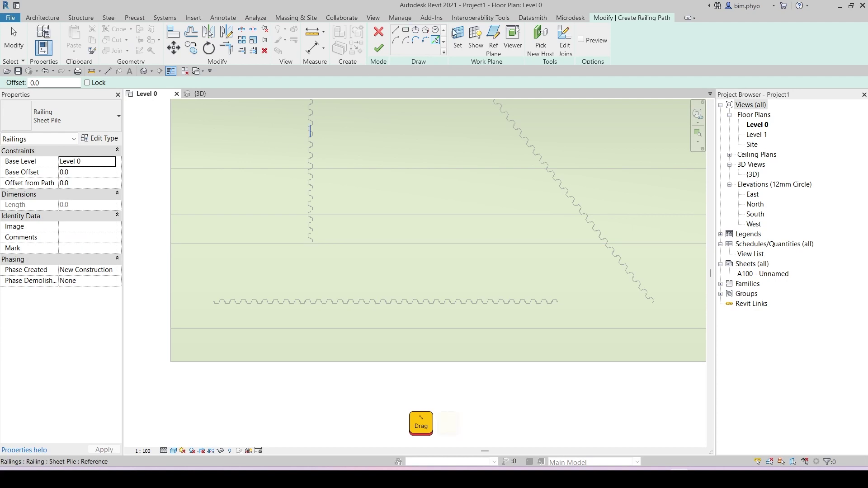
pyautogui.click(395, 30)
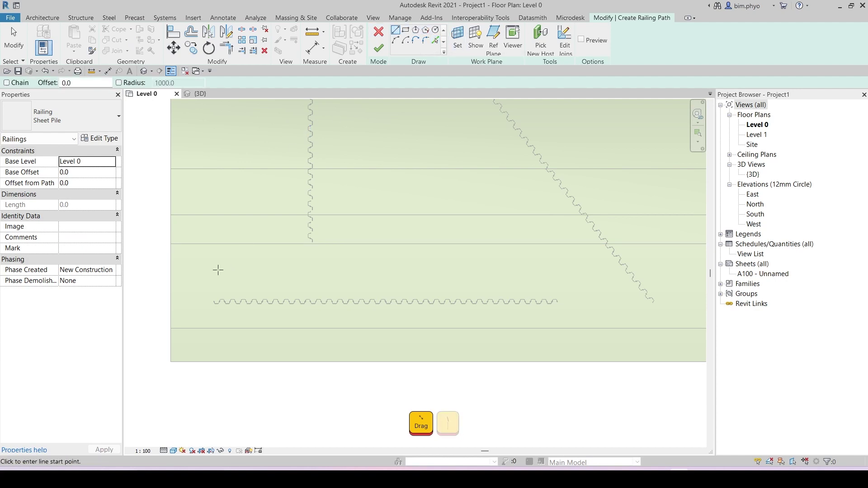
pyautogui.click(218, 266)
pyautogui.click(551, 267)
pyautogui.press('Escape')
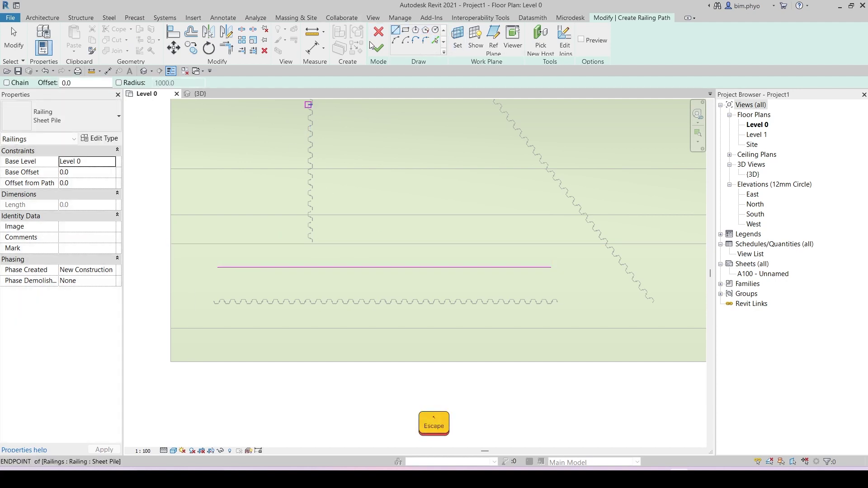
pyautogui.click(379, 48)
pyautogui.press('Escape')
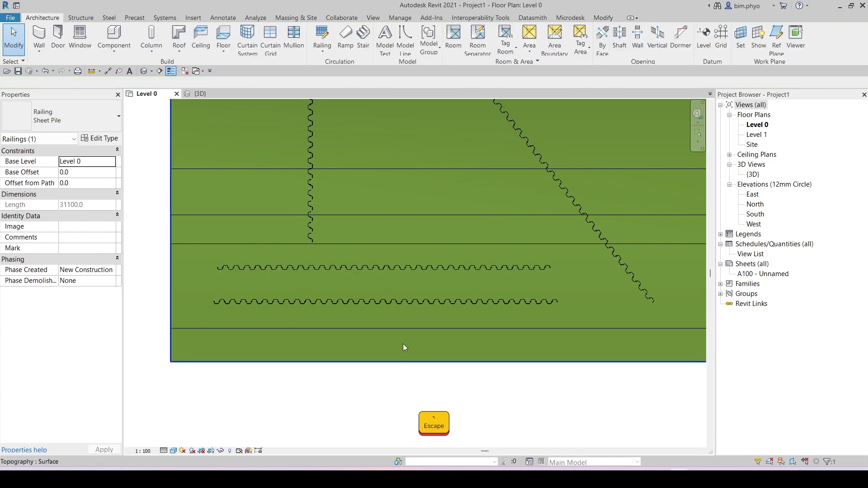
# Step: Set the base offset of the upper of the two parallel horizontal railings to 300 mm and check it in 3D
pyautogui.click(347, 272)
pyautogui.click(72, 172)
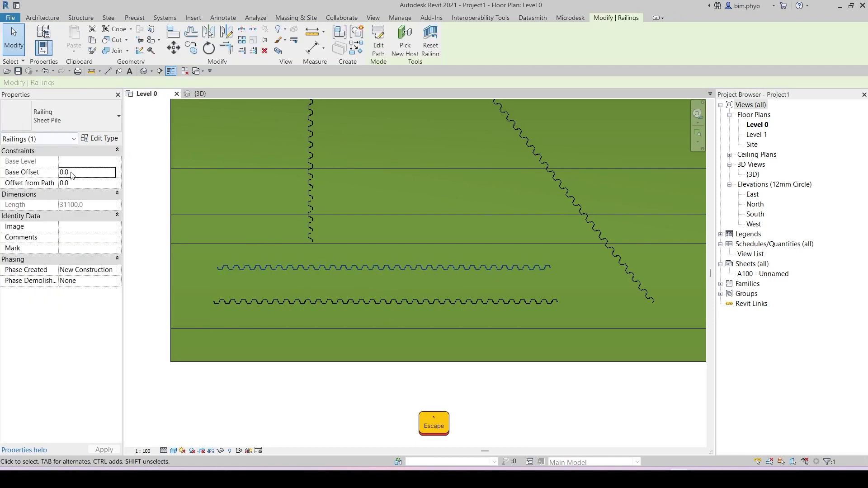
pyautogui.write('300')
pyautogui.press('Return')
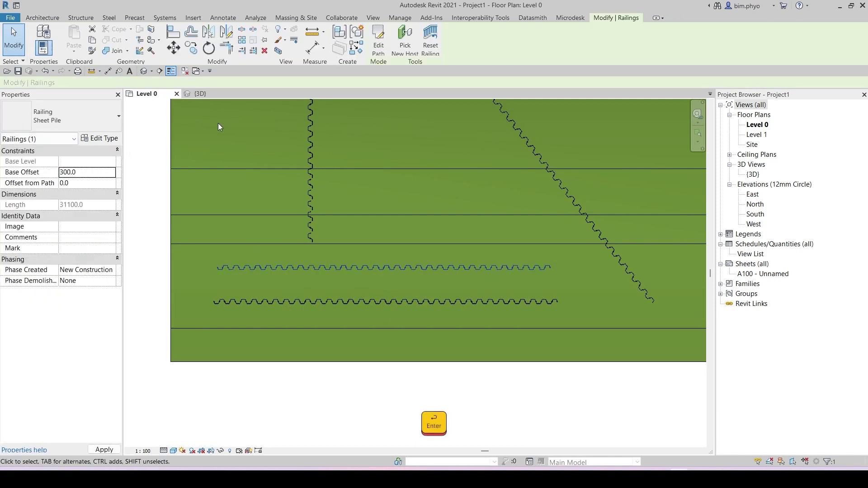
pyautogui.click(201, 94)
pyautogui.keyDown('shift'); pyautogui.moveTo(521, 368); pyautogui.dragTo(265, 397, button='middle'); pyautogui.keyUp('shift')
pyautogui.press('Escape')
pyautogui.click(357, 289)
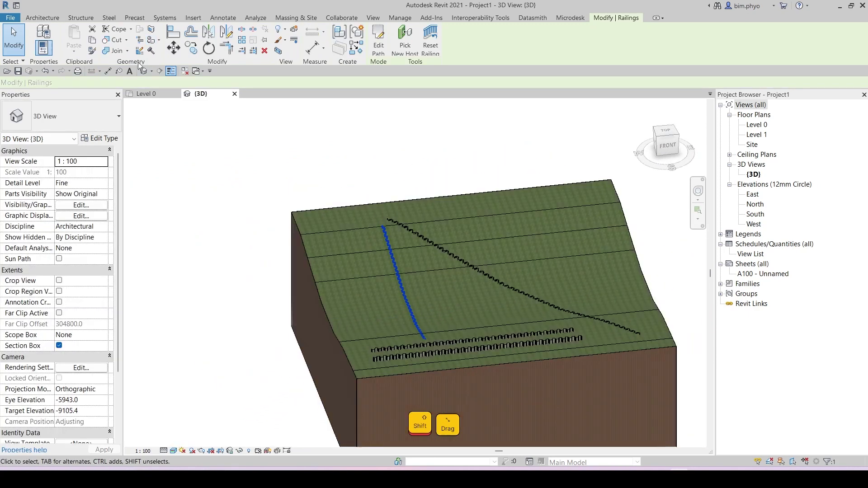
# Step: Create a Sheet Pile railing on Level 0 along a horizontal path about 38000 mm long near the terrain's upper edge, hosted on the topography
pyautogui.click(146, 94)
pyautogui.moveTo(498, 237); pyautogui.dragTo(469, 239, button='middle')
pyautogui.scroll(-1, 453, 295)
pyautogui.moveTo(452, 294); pyautogui.dragTo(444, 370, button='middle')
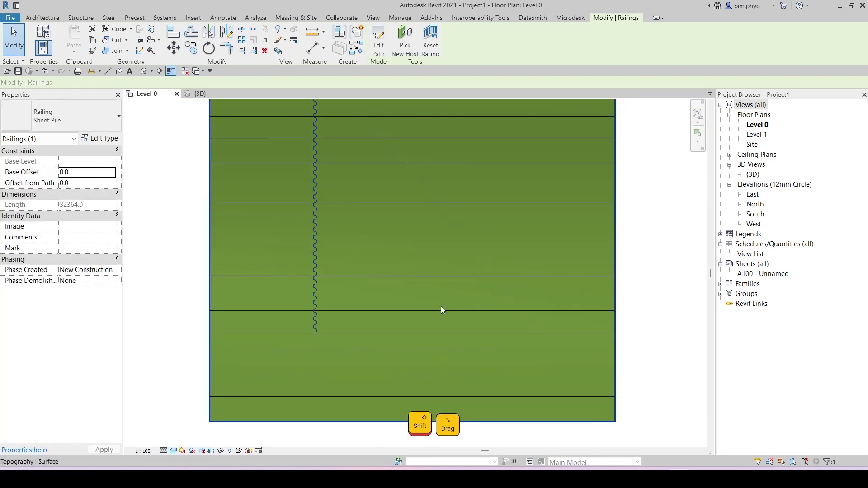
pyautogui.press('Escape')
pyautogui.moveTo(393, 233); pyautogui.dragTo(382, 333, button='middle')
pyautogui.press('r')
pyautogui.press('1')
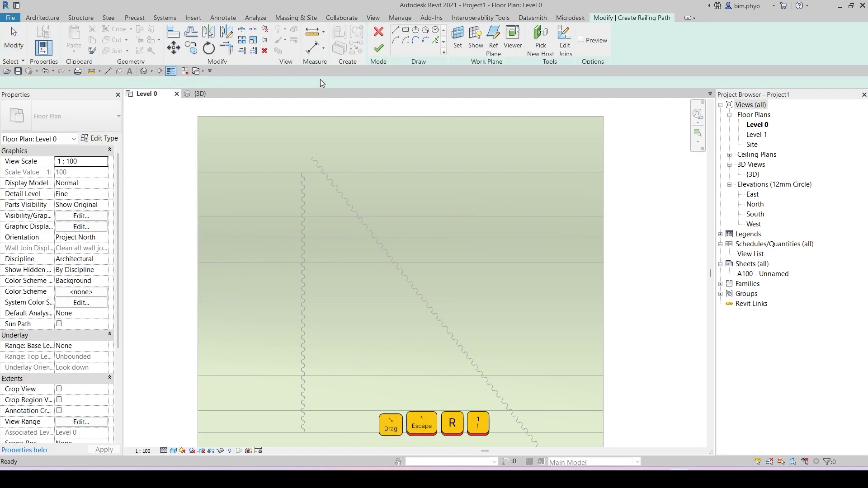
pyautogui.click(396, 33)
pyautogui.click(225, 143)
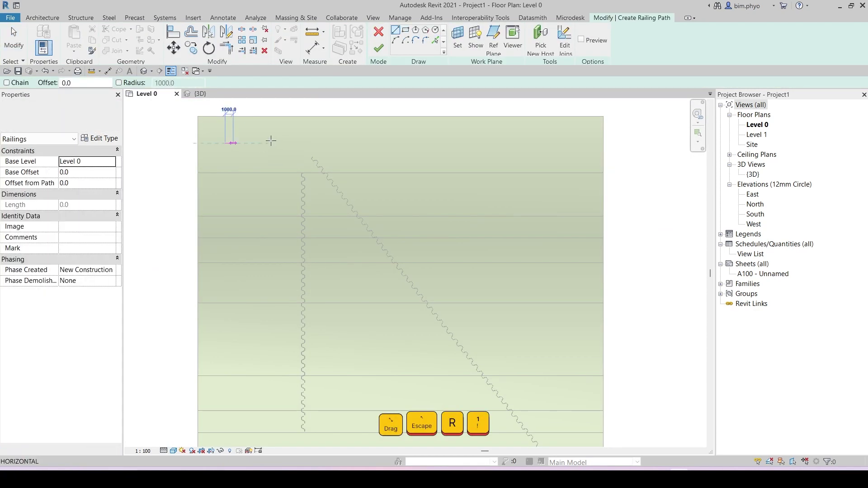
pyautogui.click(534, 143)
pyautogui.press('Escape')
pyautogui.click(379, 48)
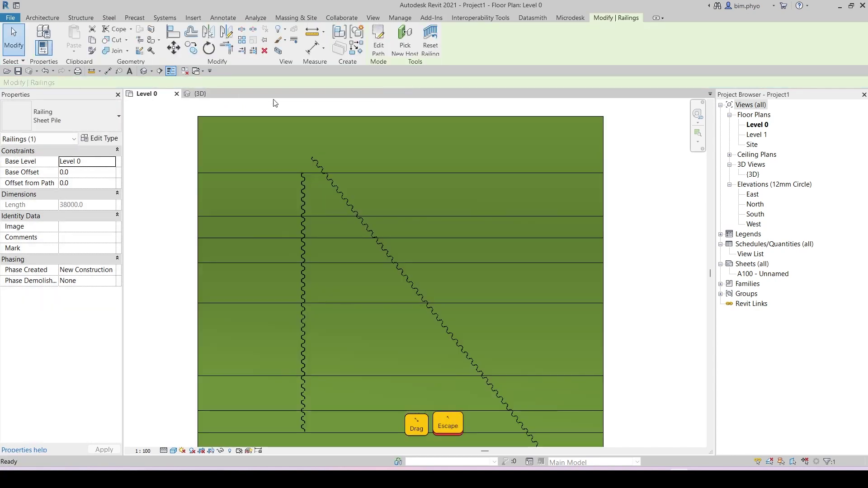
pyautogui.press('Escape')
# Step: Examine in 3D how all the sheet pile walls sit on the sloping terrain
pyautogui.click(200, 93)
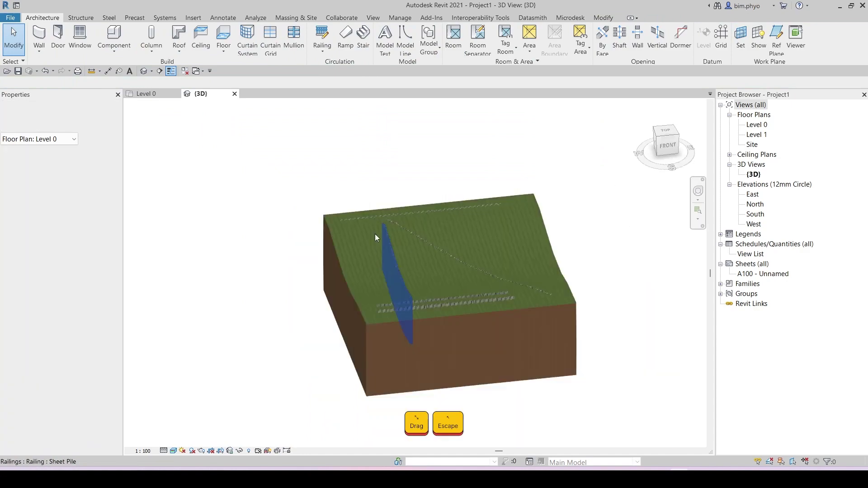
pyautogui.keyDown('shift'); pyautogui.moveTo(375, 234); pyautogui.dragTo(309, 253, button='middle'); pyautogui.keyUp('shift')
pyautogui.scroll(5, 310, 252)
pyautogui.moveTo(453, 335); pyautogui.dragTo(334, 348, button='middle')
pyautogui.scroll(-1, 281, 289)
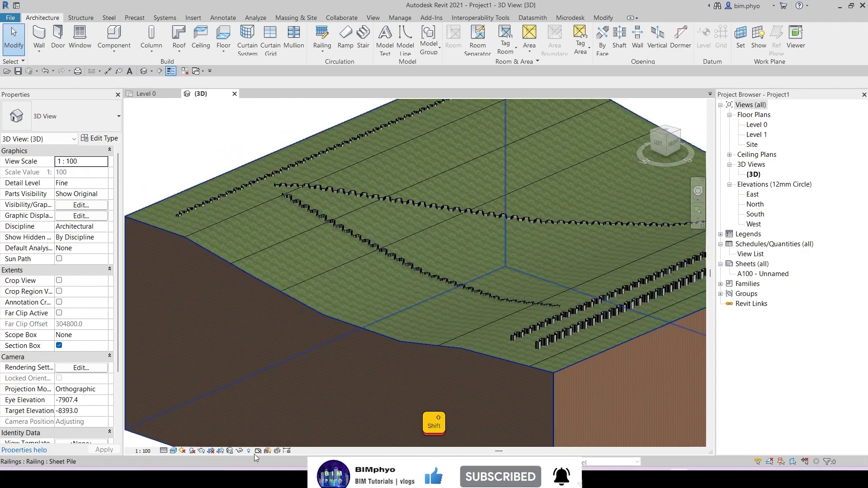
pyautogui.scroll(4, 334, 346)
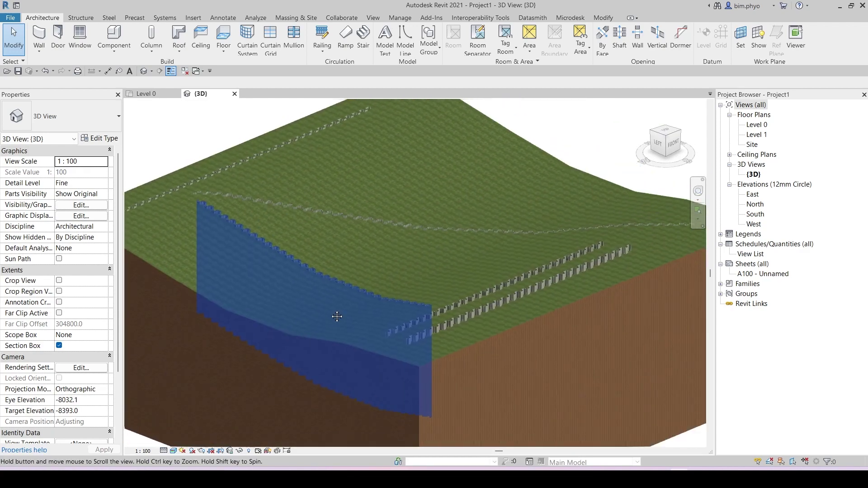